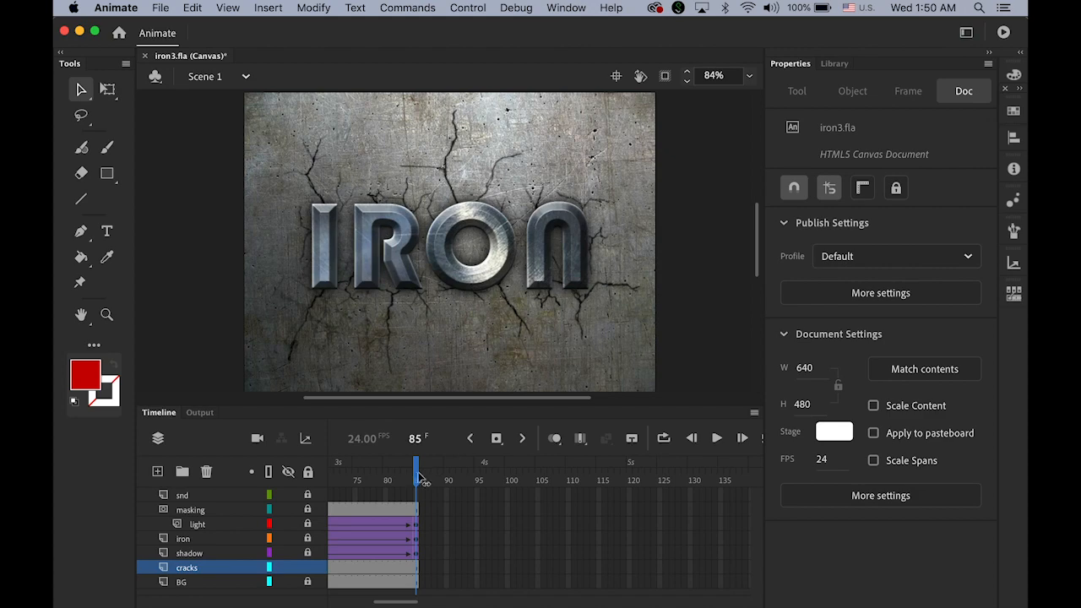
# - Review the finished IRON animation by scrubbing between frame 1 and frame 85, and play it from the start
pyautogui.moveTo(417, 475); pyautogui.dragTo(164, 469)
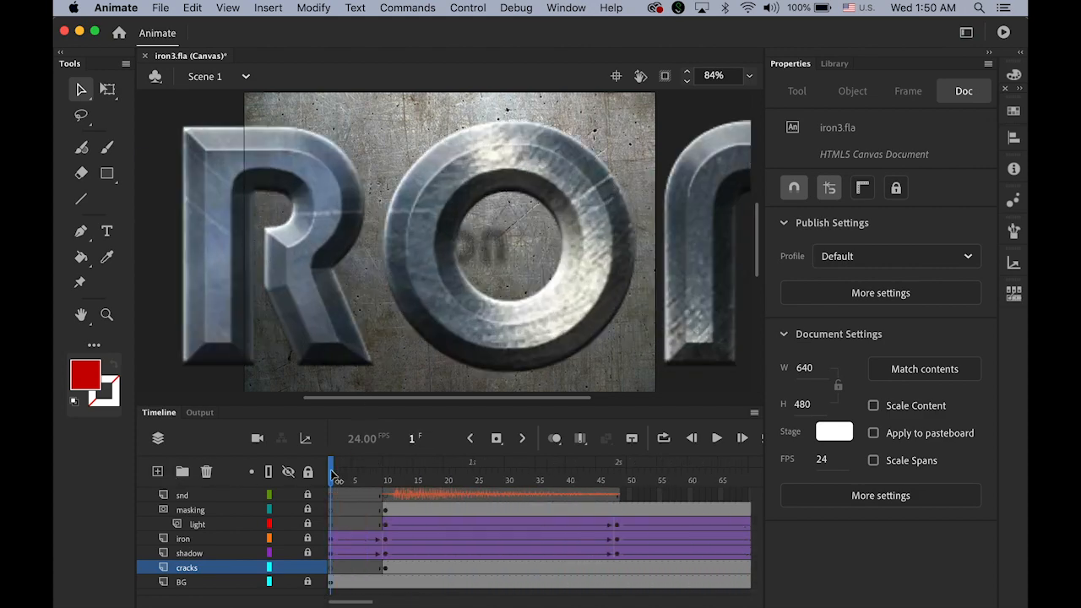
pyautogui.moveTo(332, 475); pyautogui.dragTo(376, 480)
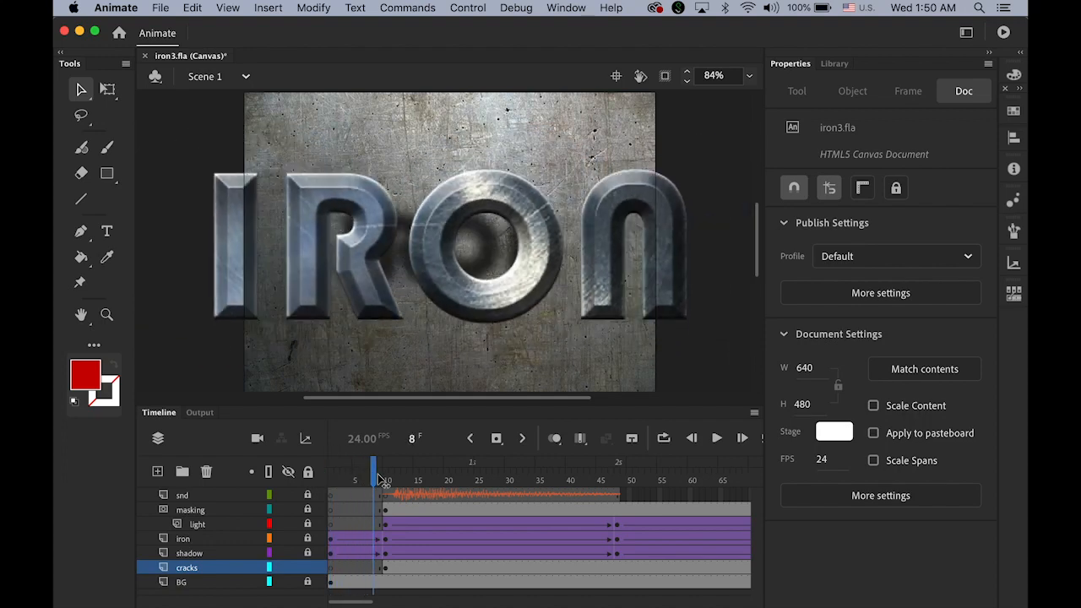
pyautogui.click(382, 480)
pyautogui.moveTo(383, 480); pyautogui.dragTo(772, 515)
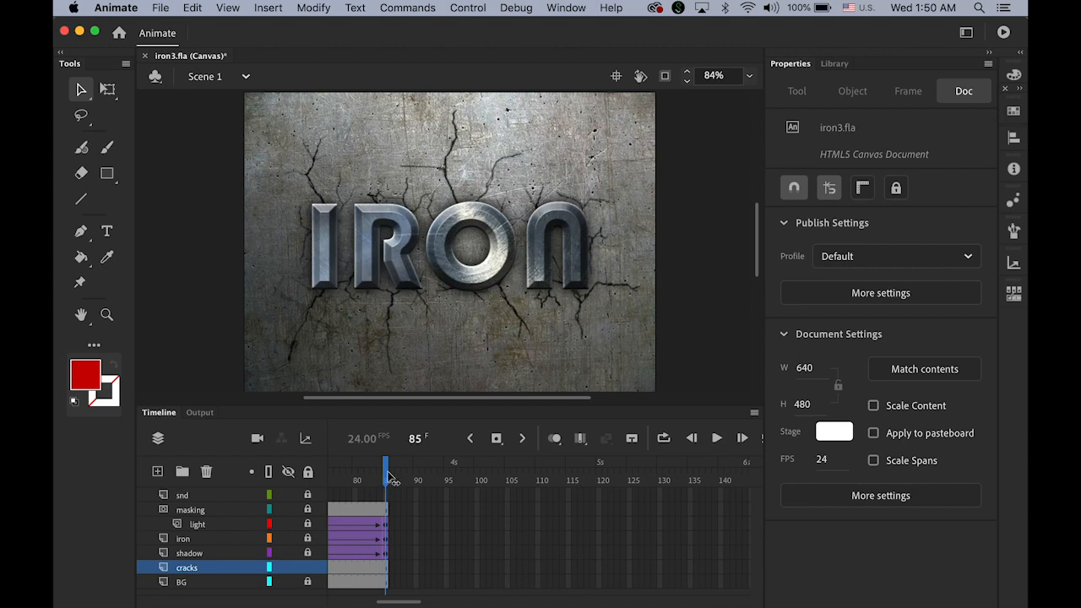
pyautogui.moveTo(388, 477); pyautogui.dragTo(74, 487)
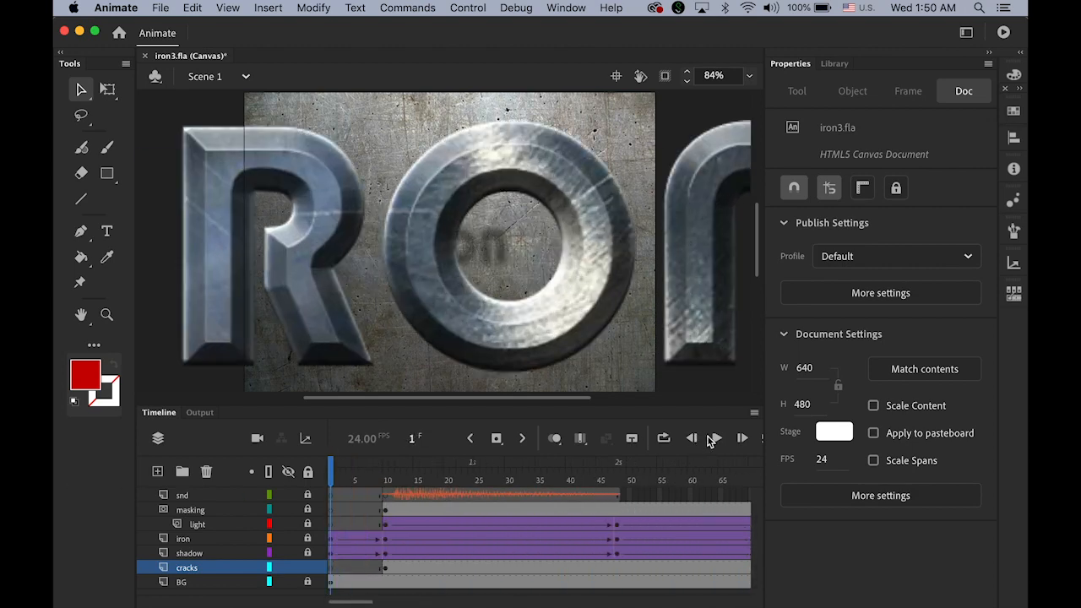
pyautogui.click(713, 438)
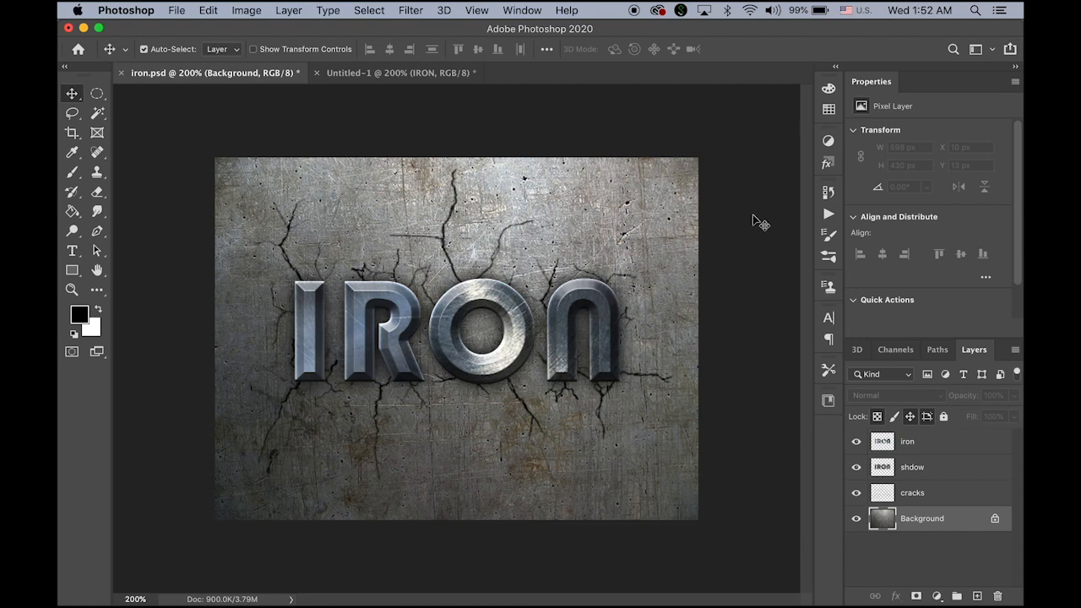
# - Compare the finished iron.psd artwork with the plain IRON text in the Untitled-1 document
pyautogui.click(414, 78)
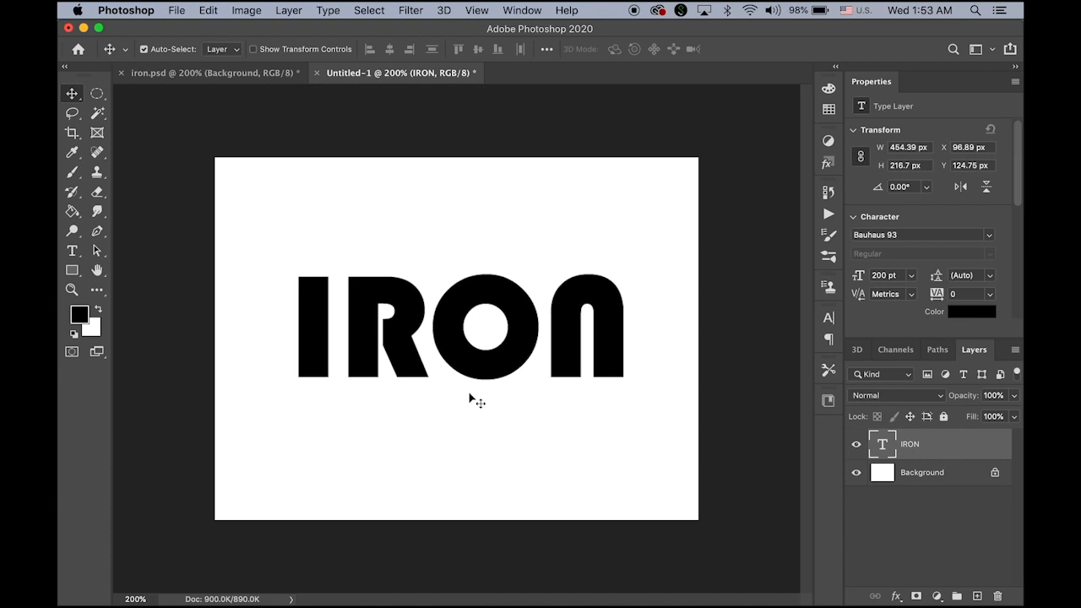
pyautogui.click(238, 73)
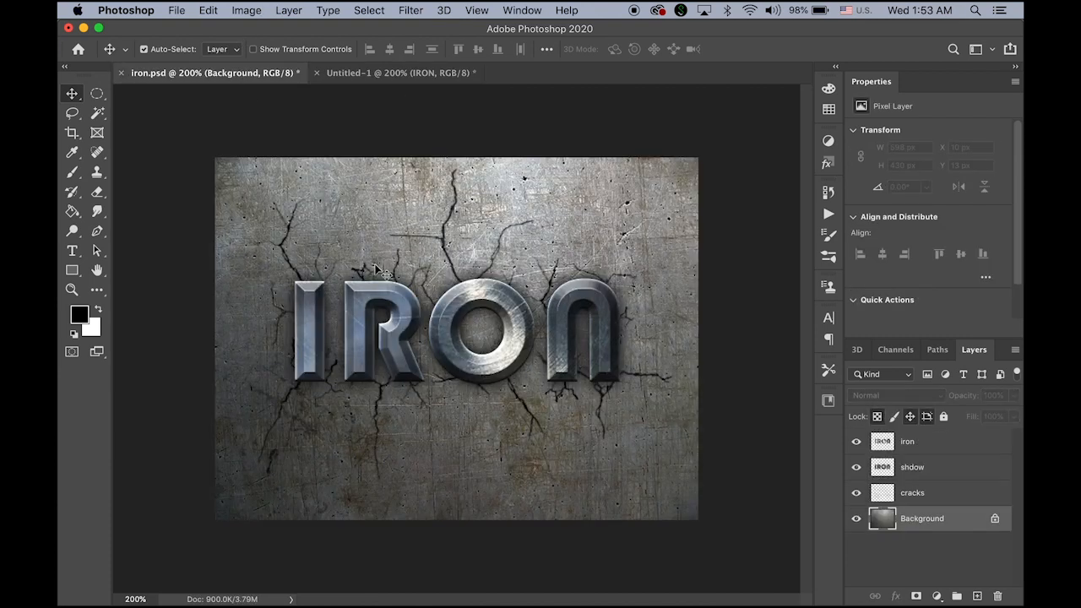
pyautogui.click(411, 73)
# - Switch to Chrome and go to brushlovers.com
pyautogui.moveTo(372, 595)
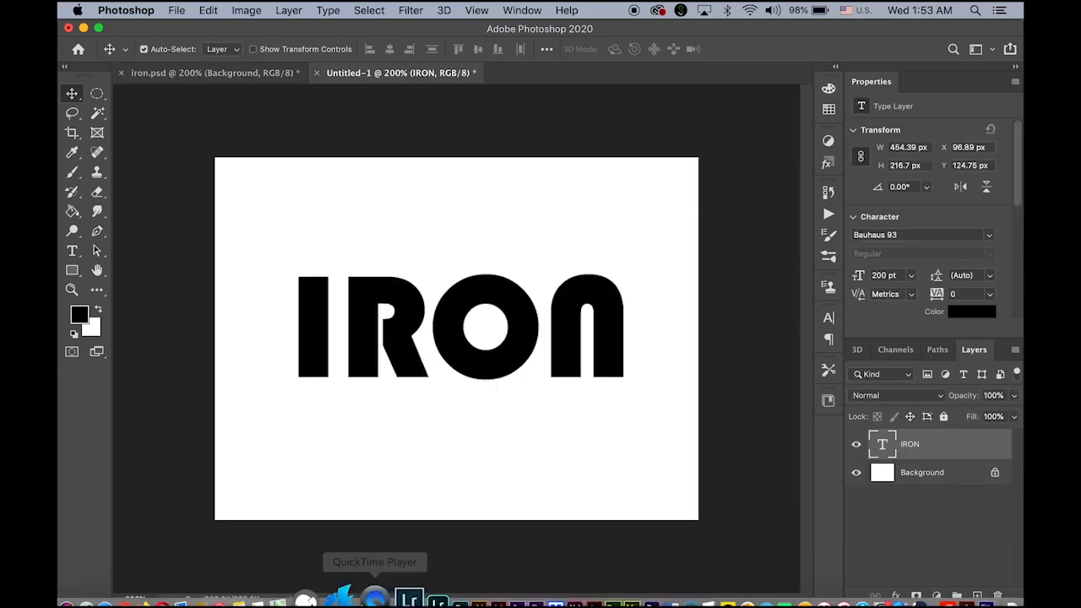
pyautogui.click(145, 581)
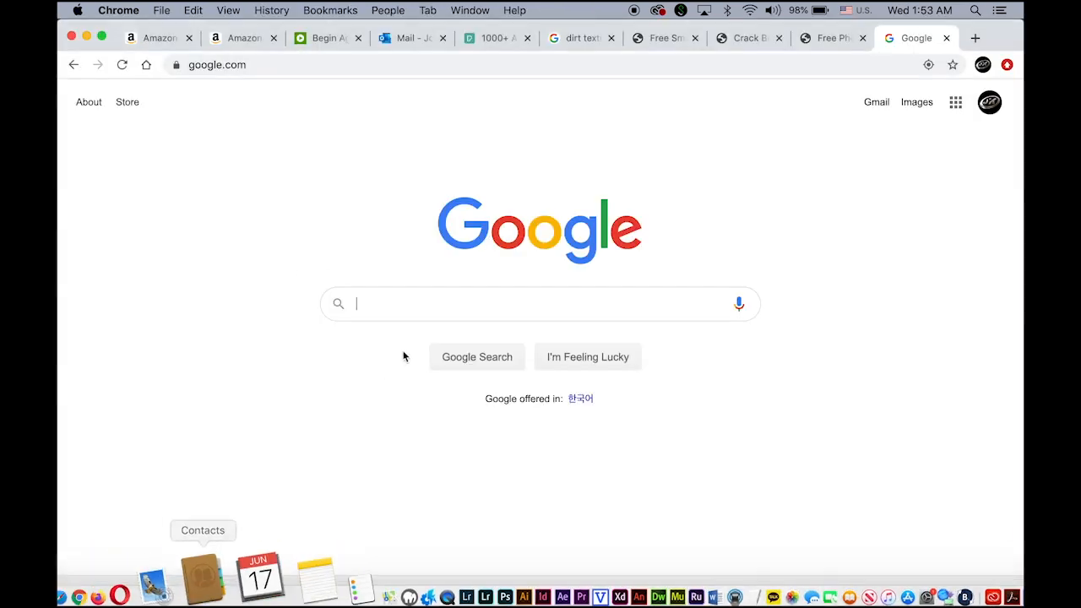
pyautogui.click(482, 74)
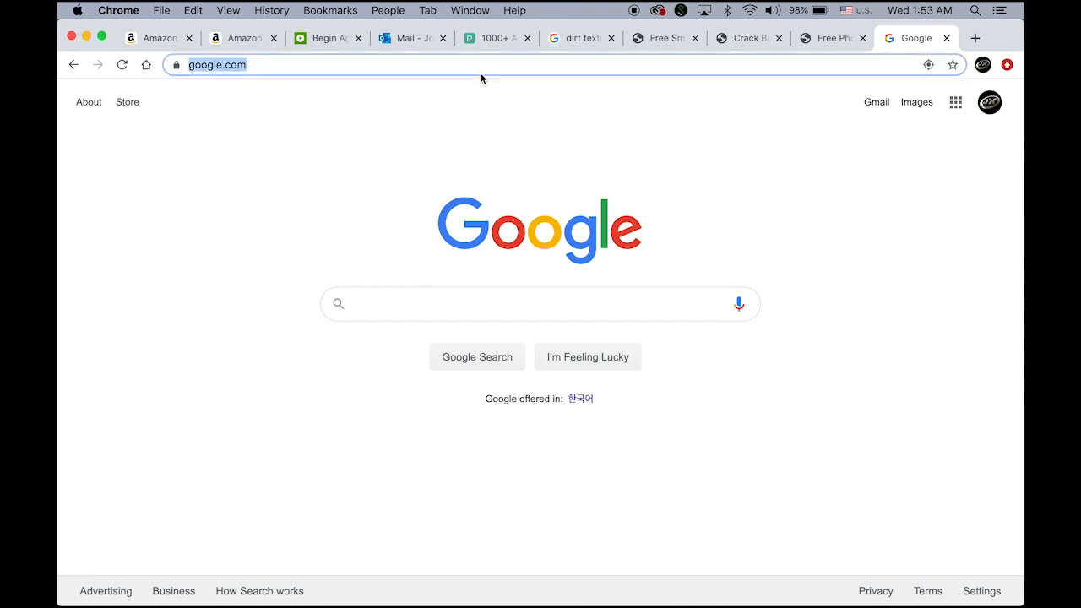
pyautogui.write('brush')
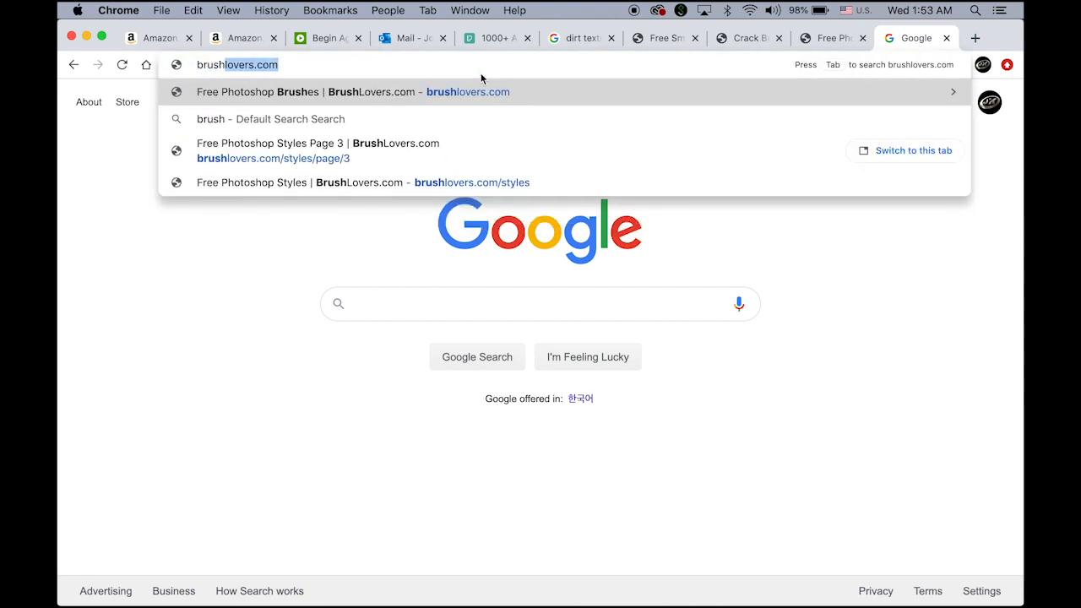
pyautogui.write('lovers.')
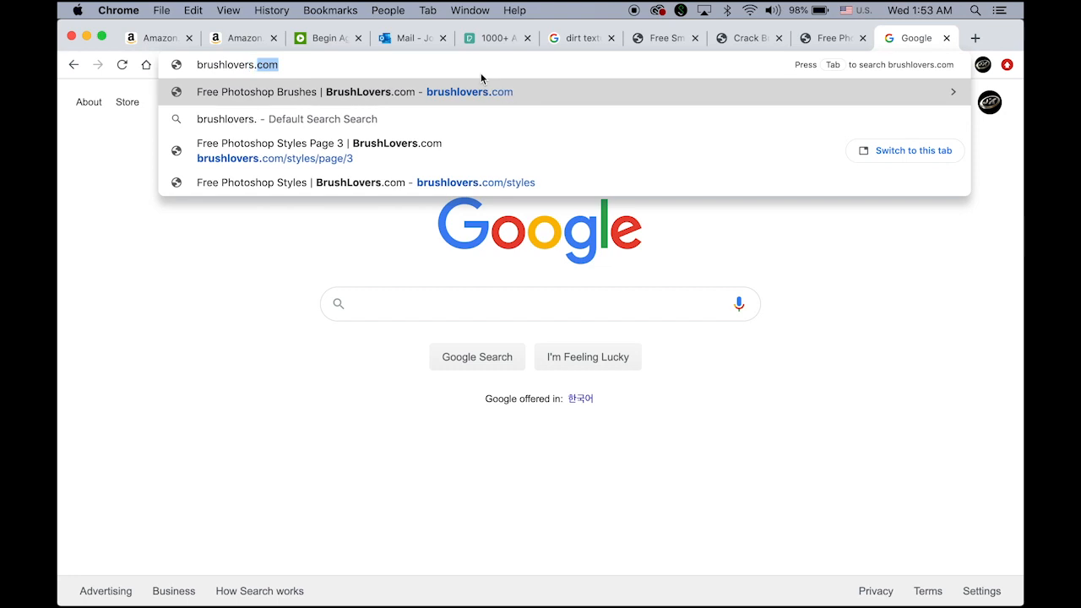
pyautogui.write('com')
pyautogui.press('Return')
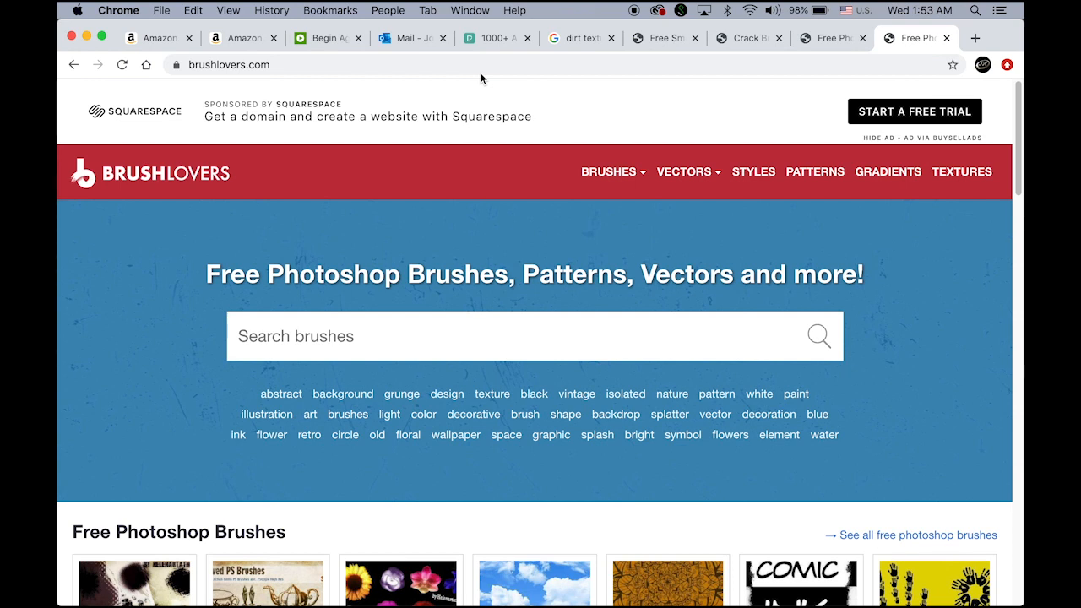
pyautogui.click(402, 340)
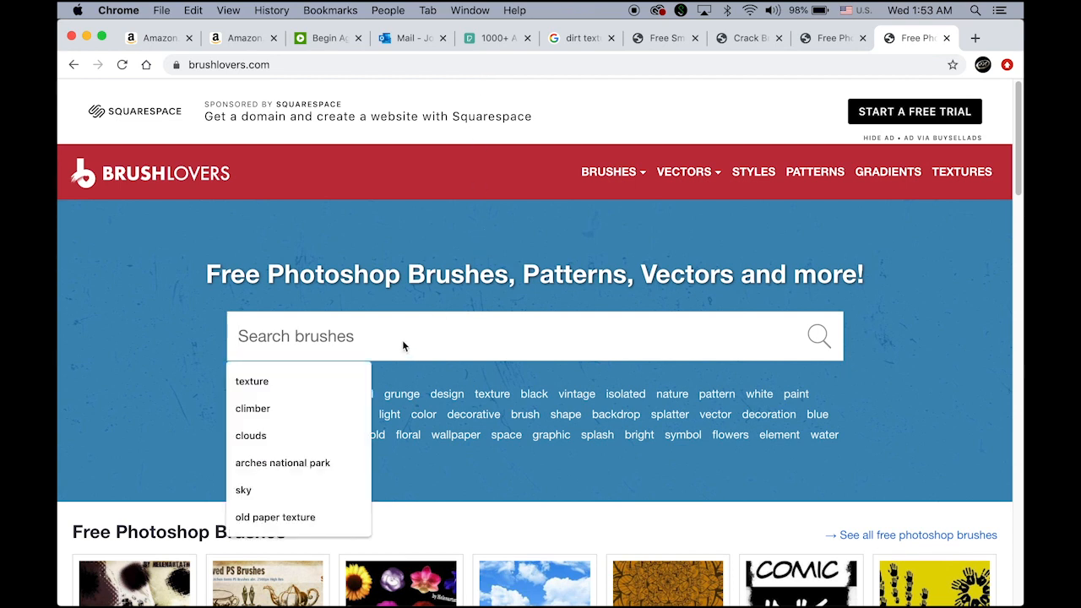
pyautogui.write('metal')
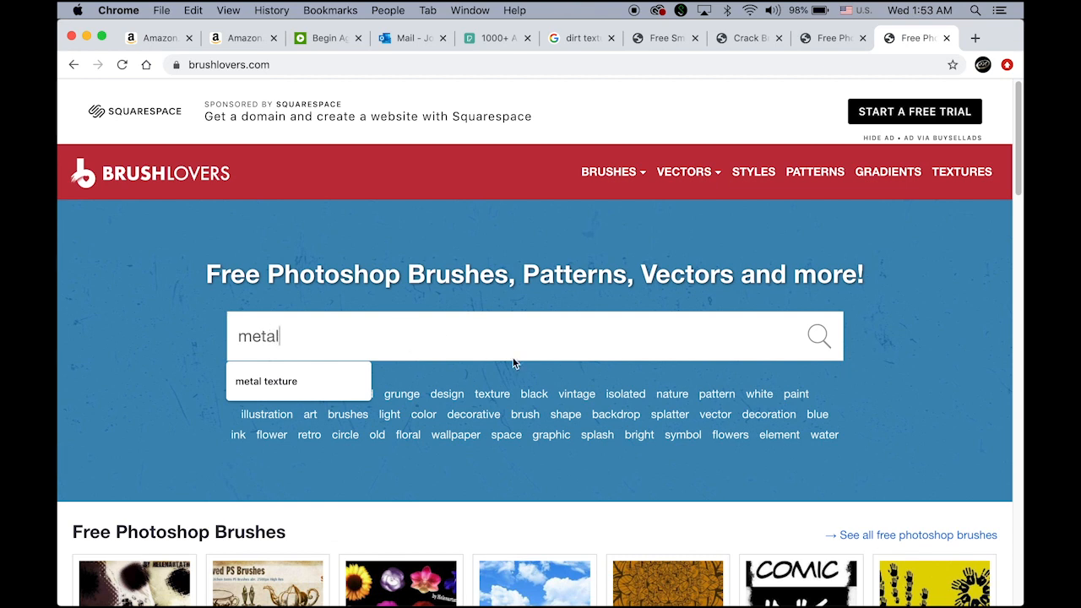
pyautogui.moveTo(279, 336); pyautogui.dragTo(203, 332)
pyautogui.press('BackSpace')
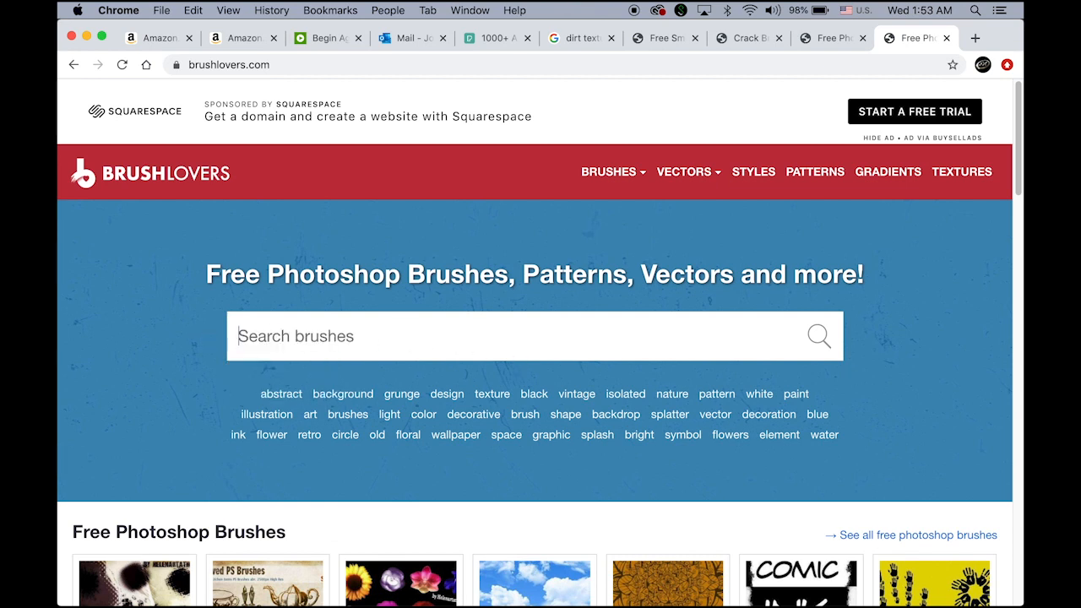
# - Browse the free Photoshop styles to page 3 and open the Iron Layer Style with the round metal knob preview
pyautogui.click(760, 175)
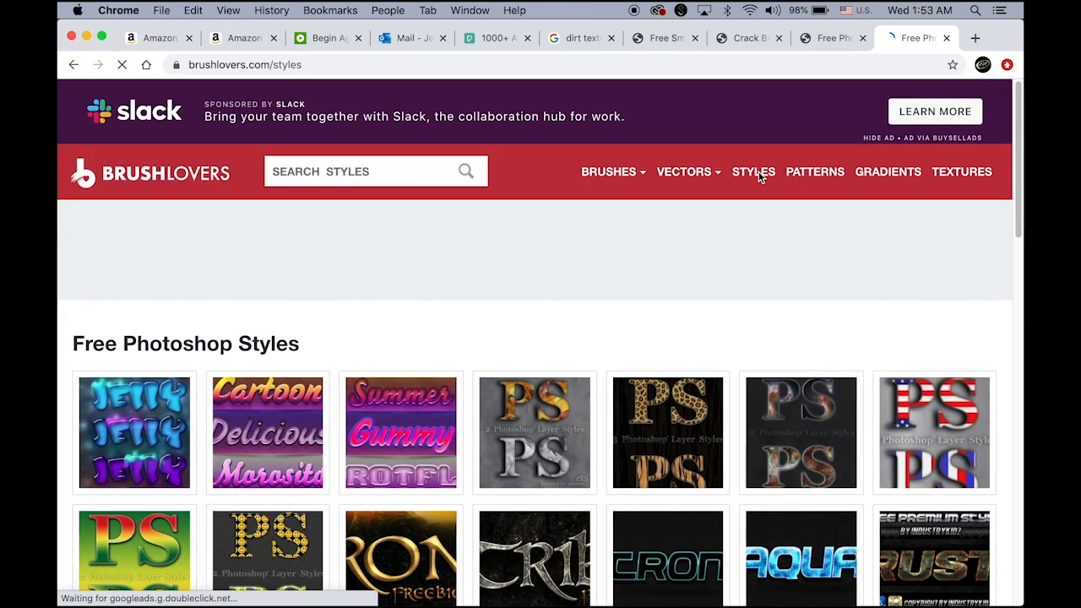
pyautogui.scroll(-15, 675, 287)
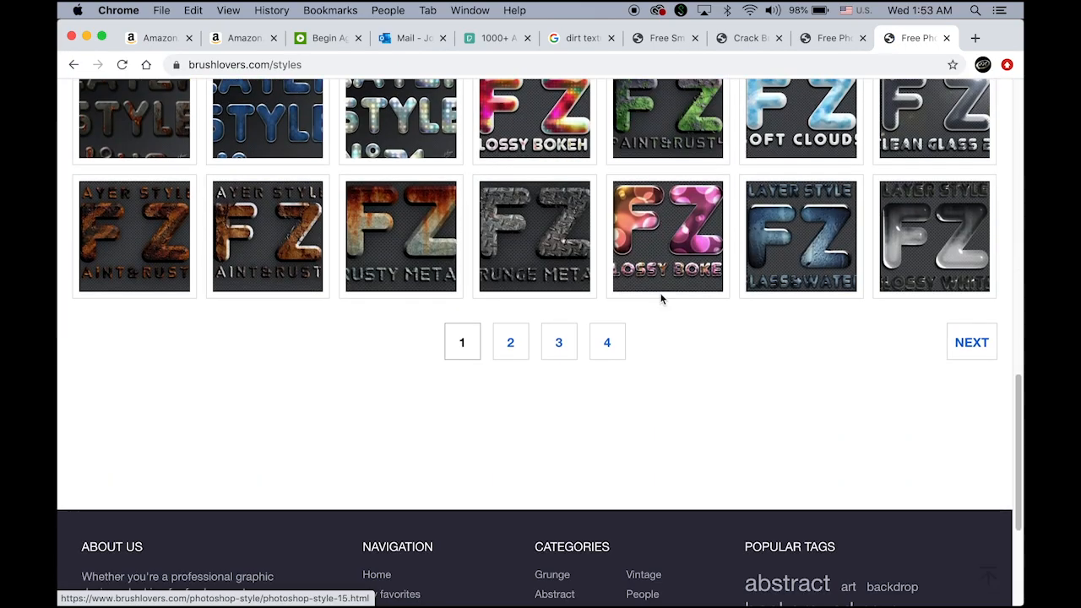
pyautogui.click(558, 342)
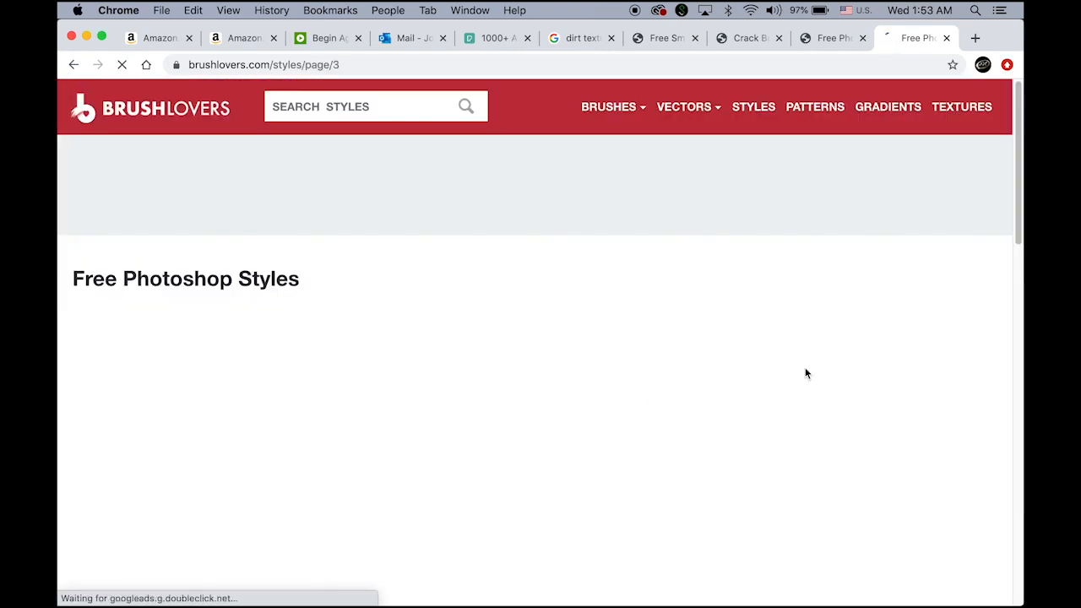
pyautogui.scroll(-10, 805, 368)
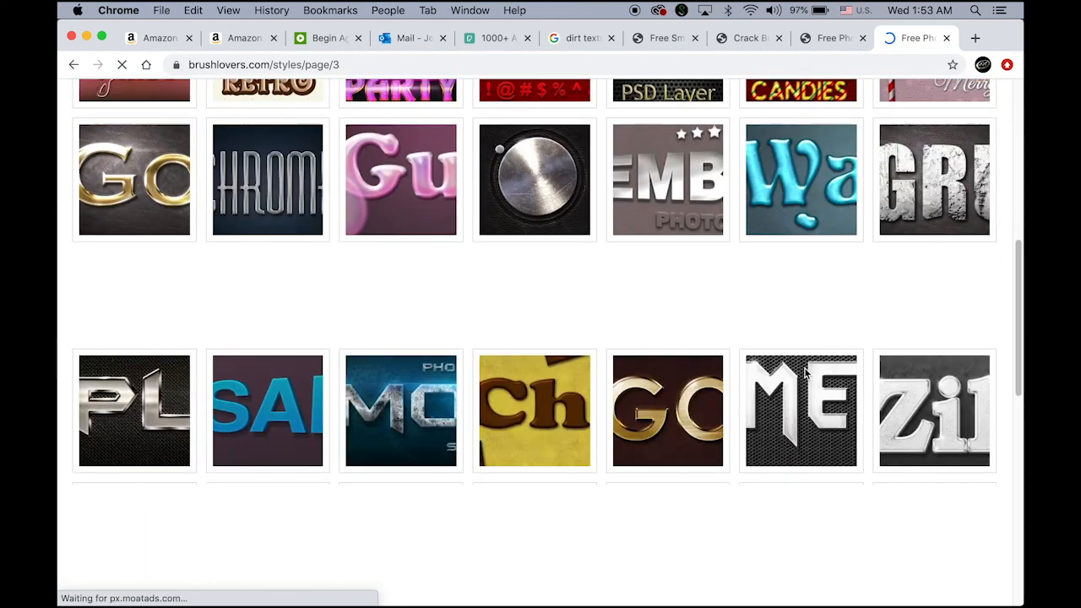
pyautogui.scroll(1, 750, 345)
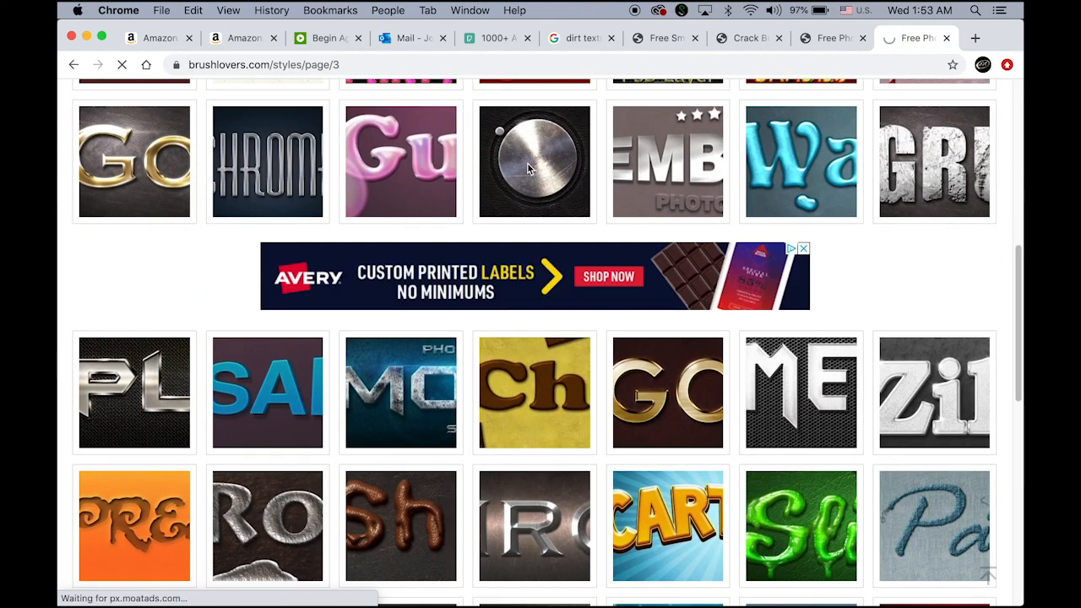
pyautogui.click(528, 165)
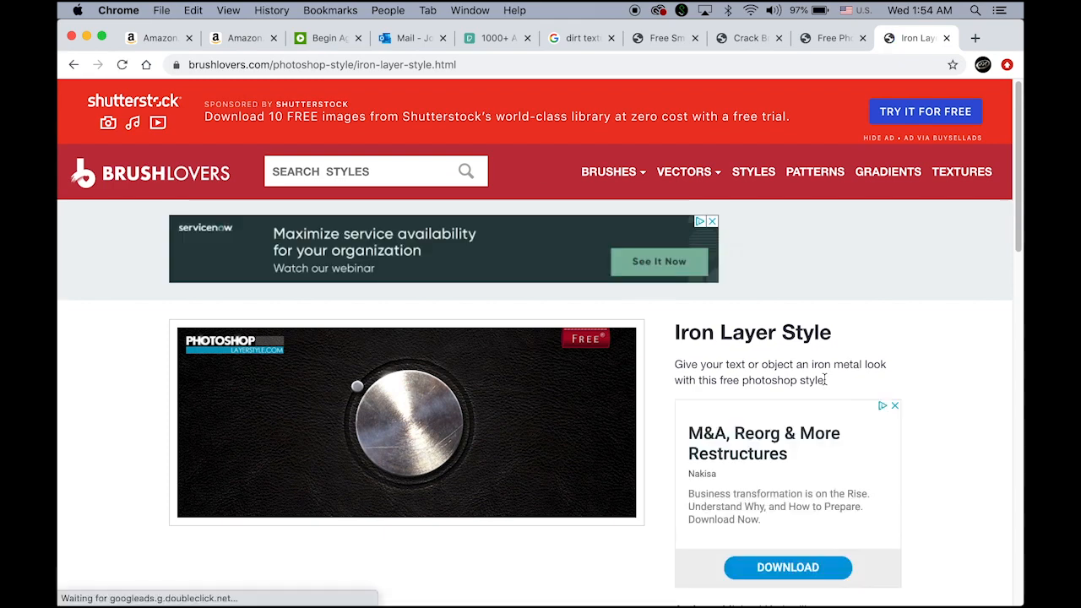
# - Download the free Iron Layer Style archive and extract the zip file in Downloads
pyautogui.scroll(-5, 824, 379)
pyautogui.scroll(-3, 824, 379)
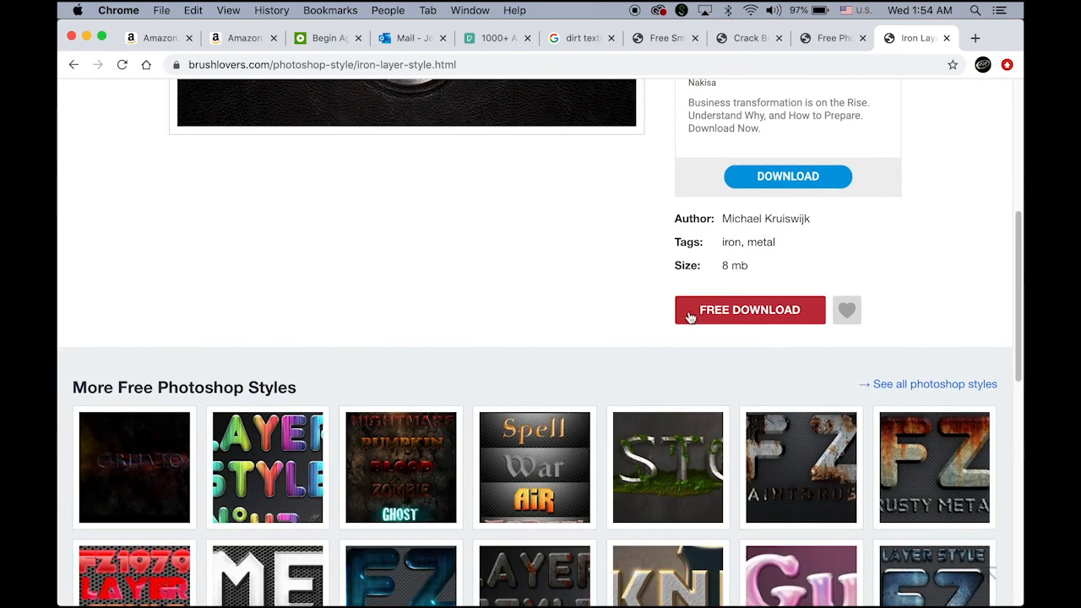
pyautogui.click(748, 313)
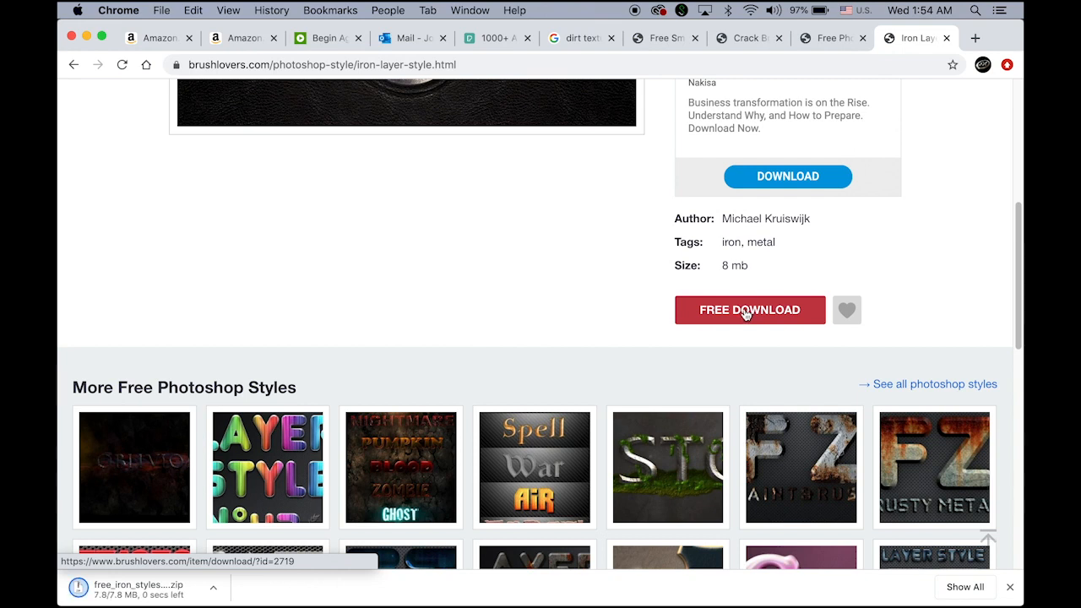
pyautogui.click(144, 589)
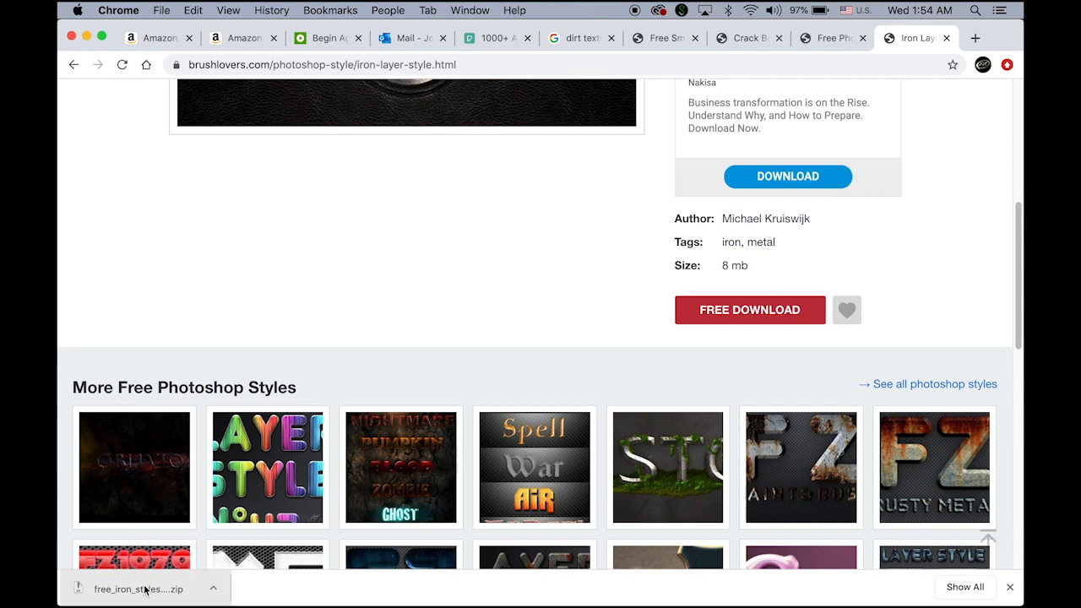
pyautogui.click(144, 589)
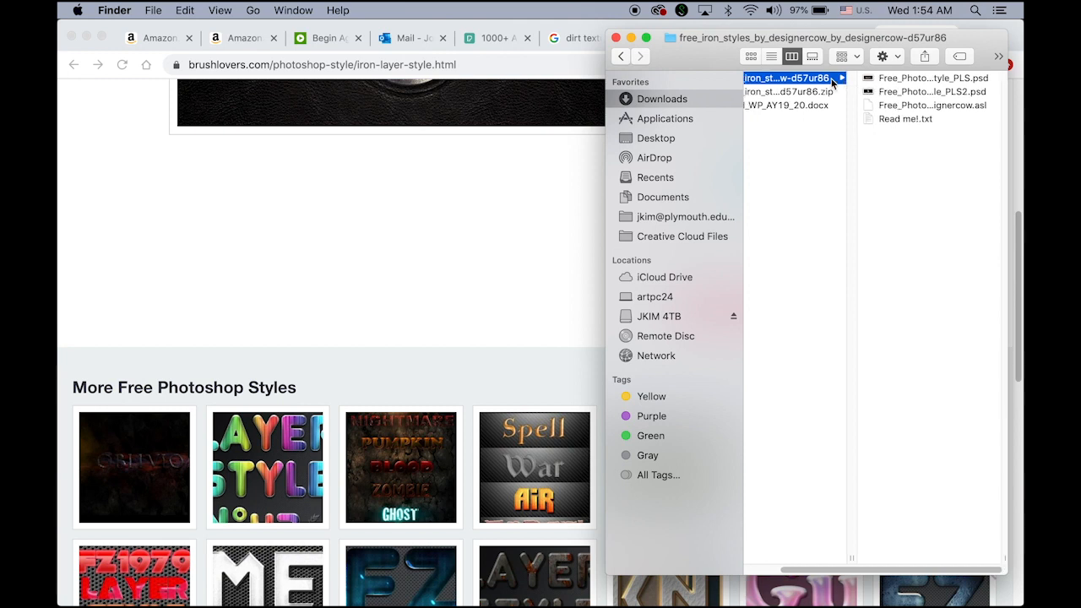
# - Locate the Free_Photoshop_Iron_Styles_by_Designercow.asl file in the extracted folder and view its details
pyautogui.hscroll(-3, 811, 85)
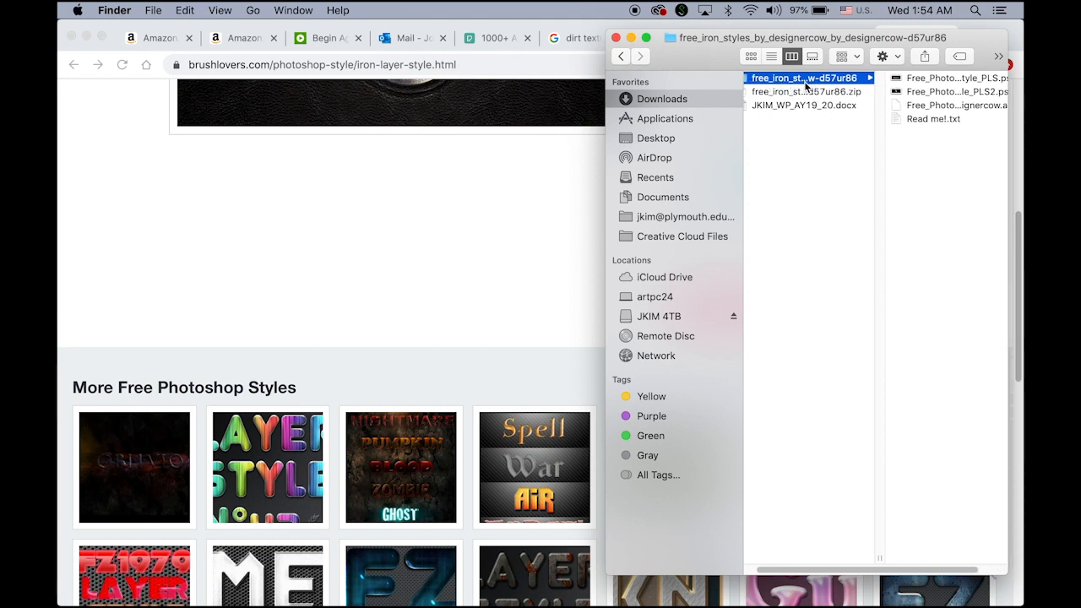
pyautogui.hscroll(3, 929, 109)
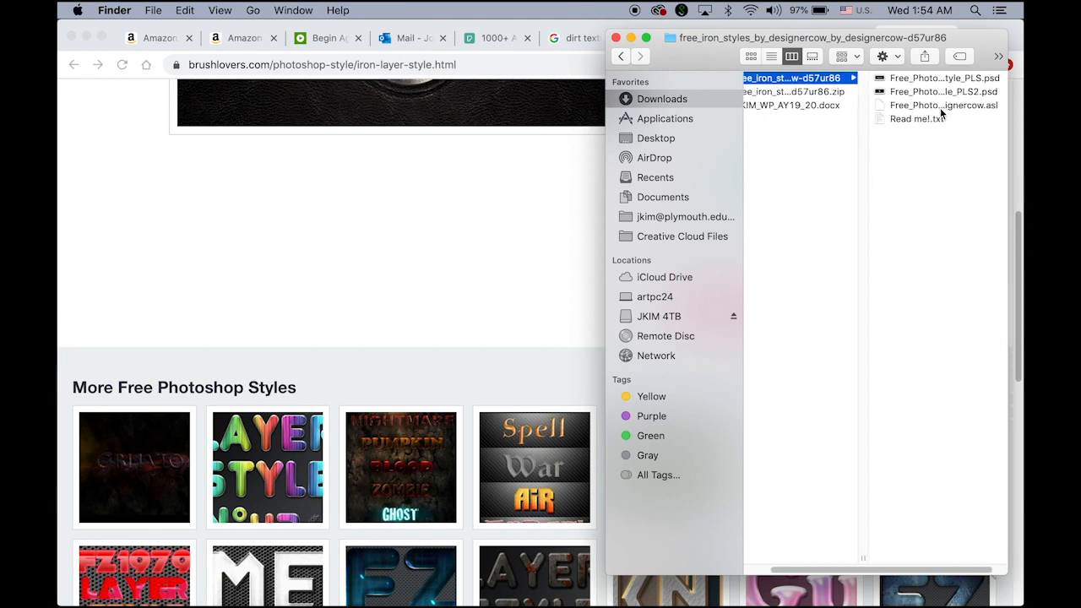
pyautogui.click(973, 106)
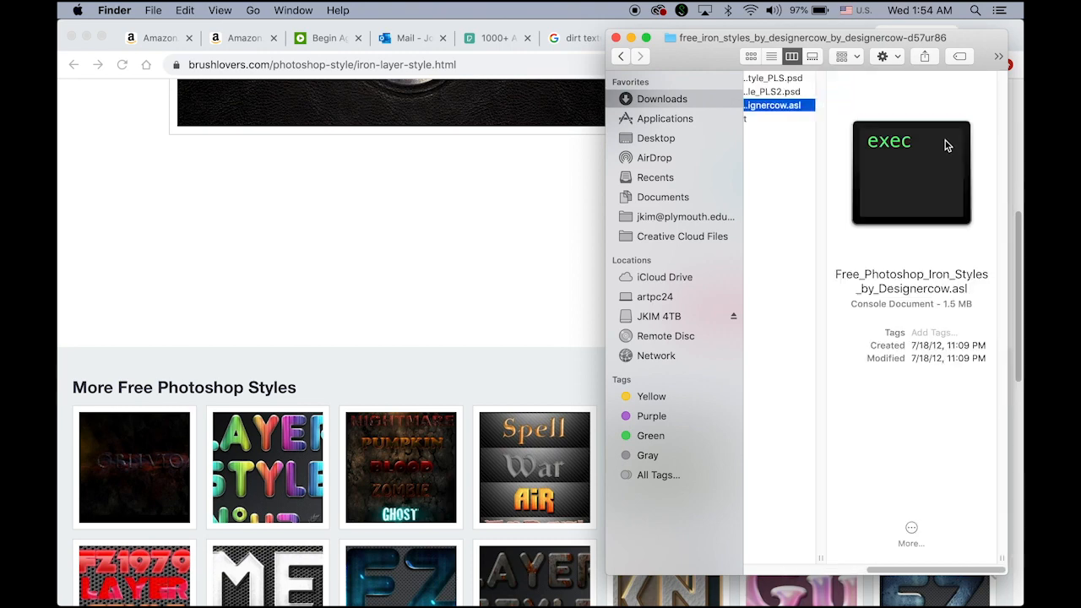
pyautogui.hscroll(-1, 797, 109)
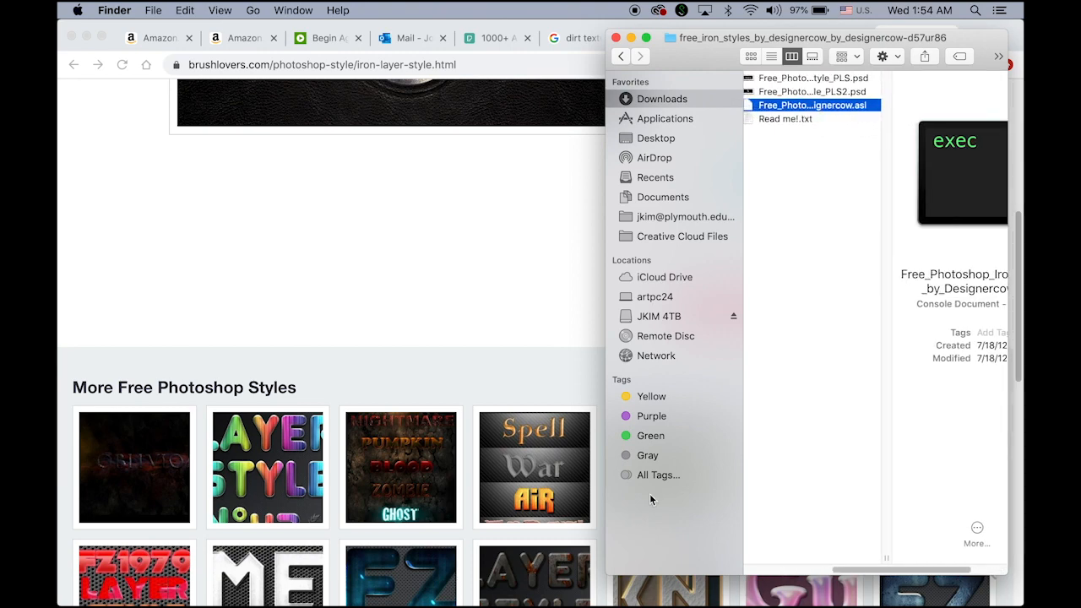
# - Switch to Photoshop and show the layer style presets for the IRON text document
pyautogui.moveTo(592, 596)
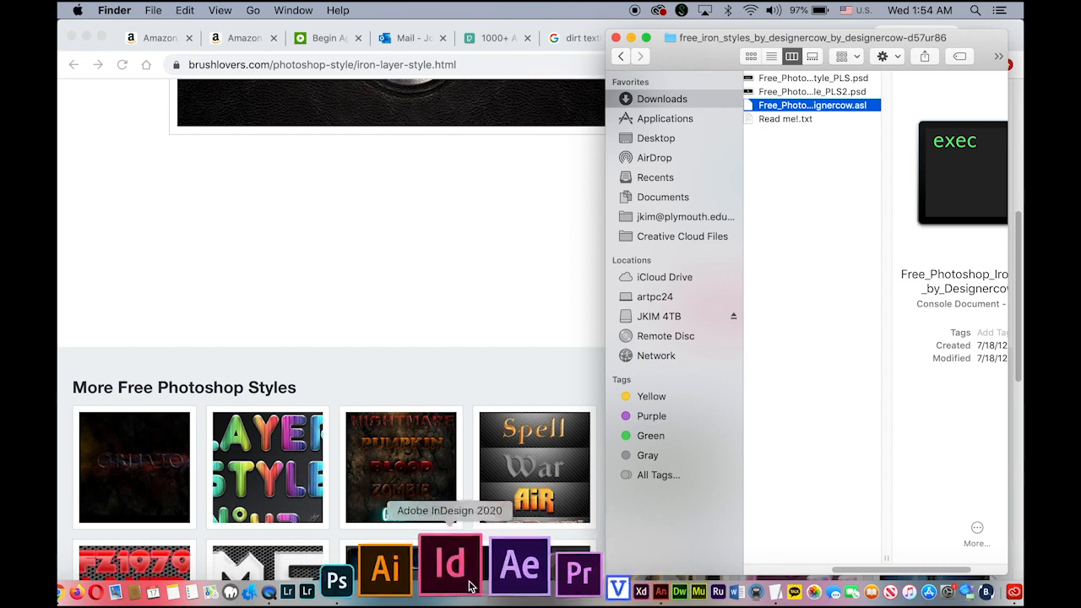
pyautogui.click(430, 581)
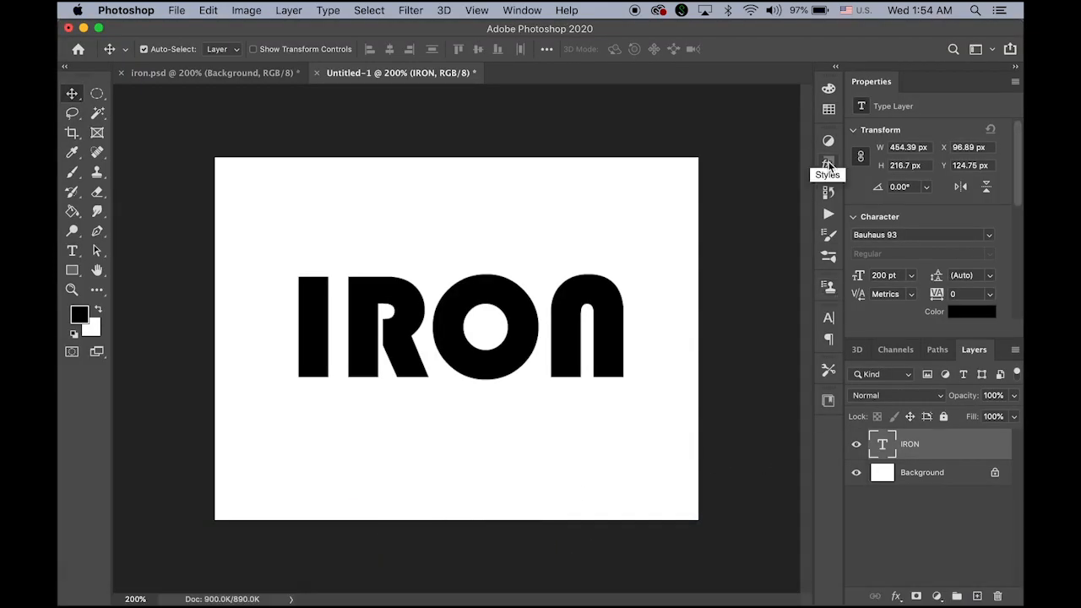
pyautogui.click(828, 163)
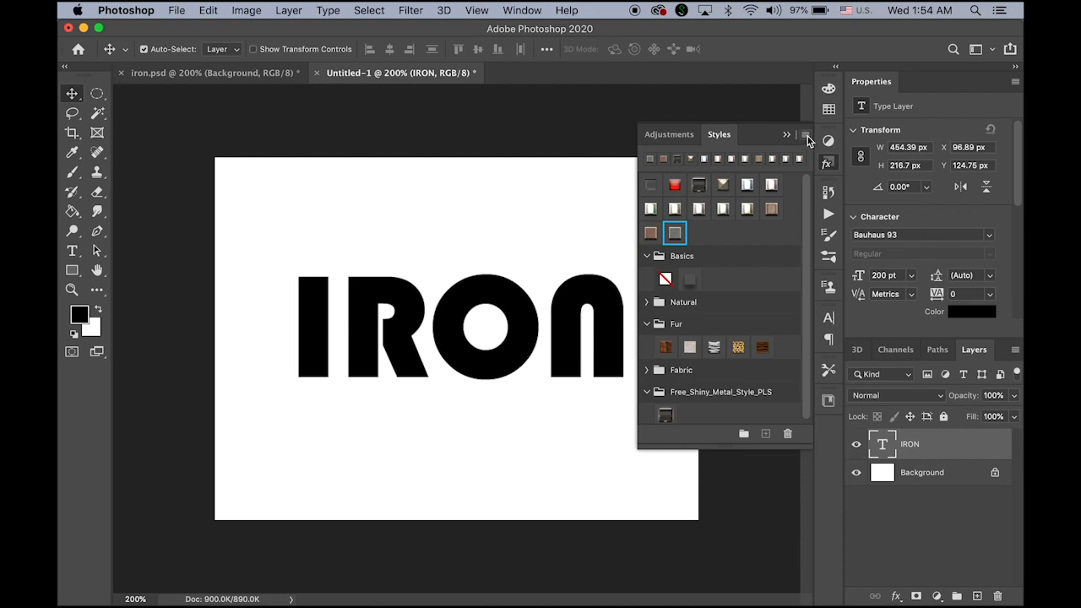
pyautogui.click(807, 136)
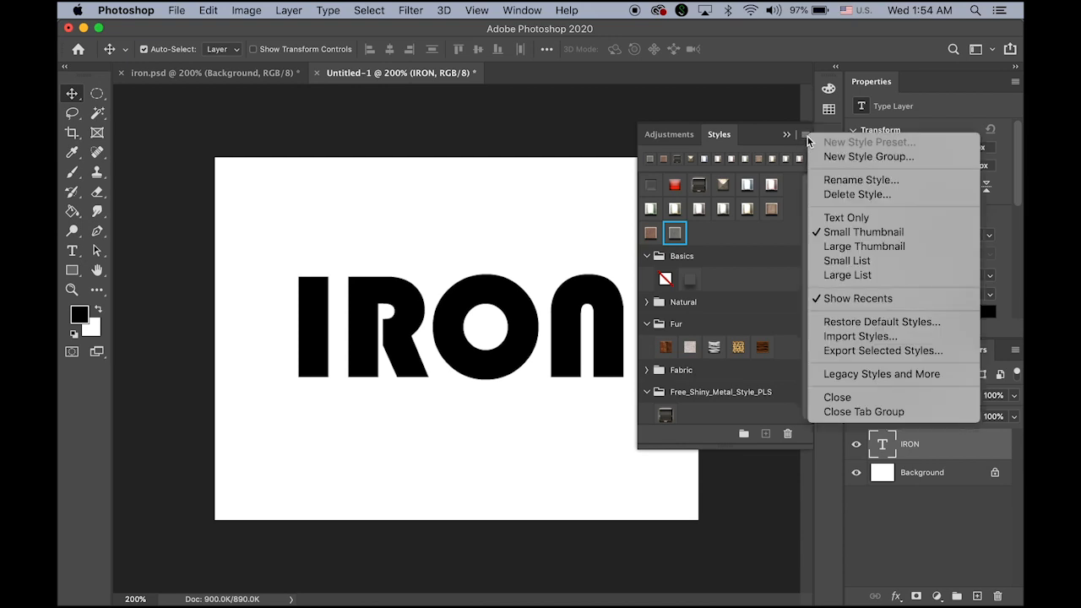
pyautogui.click(913, 342)
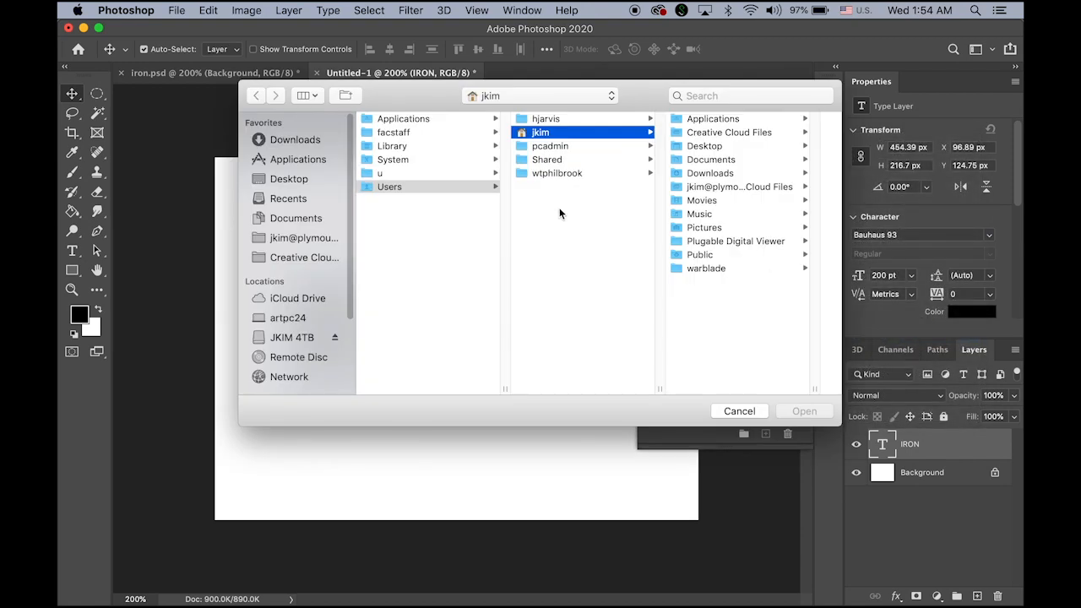
pyautogui.click(297, 141)
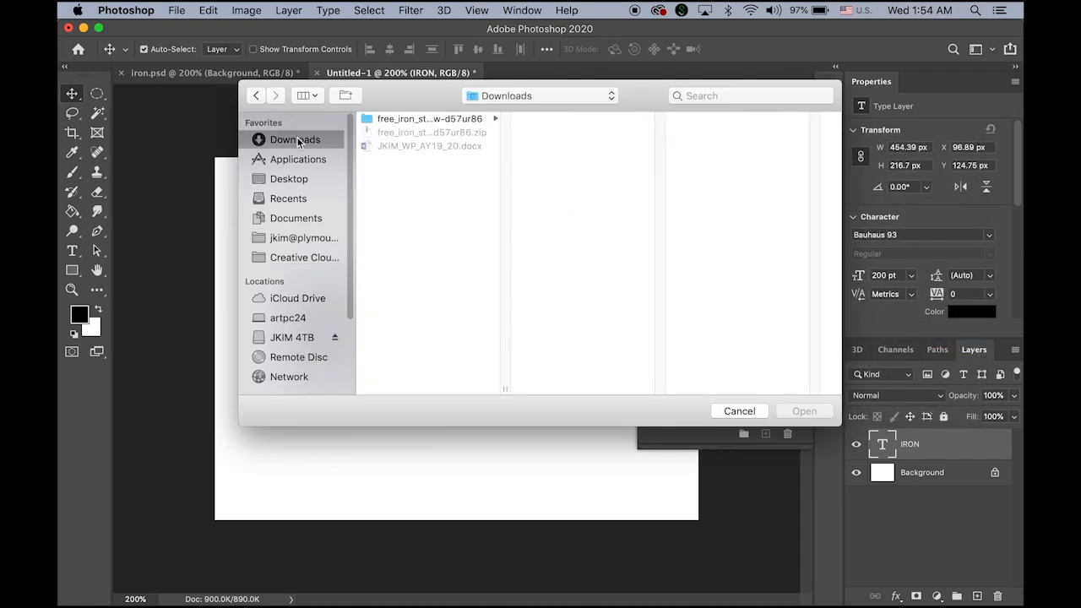
pyautogui.click(415, 119)
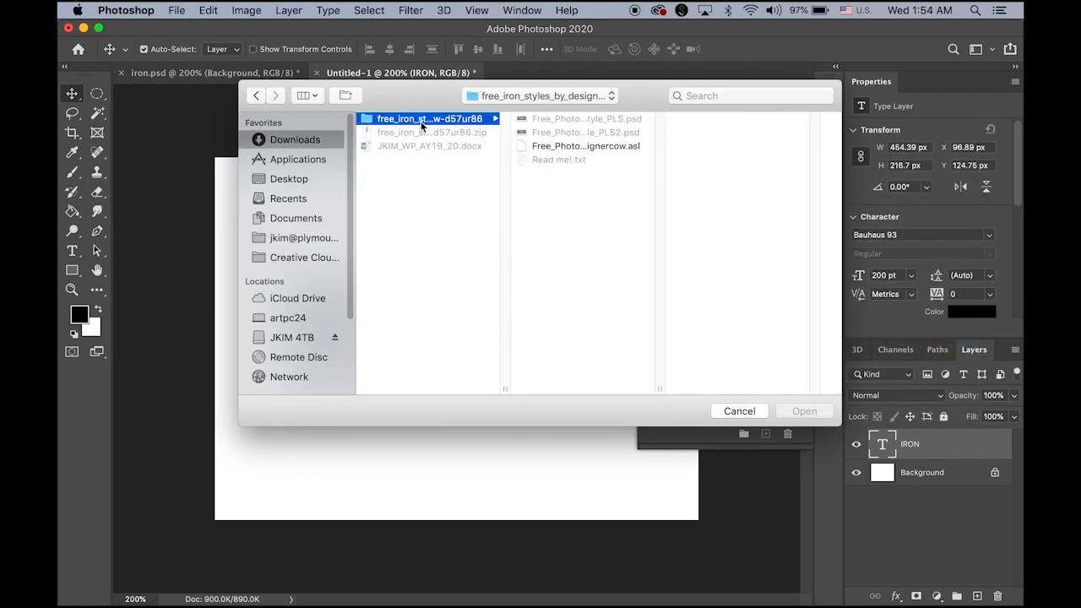
pyautogui.click(633, 145)
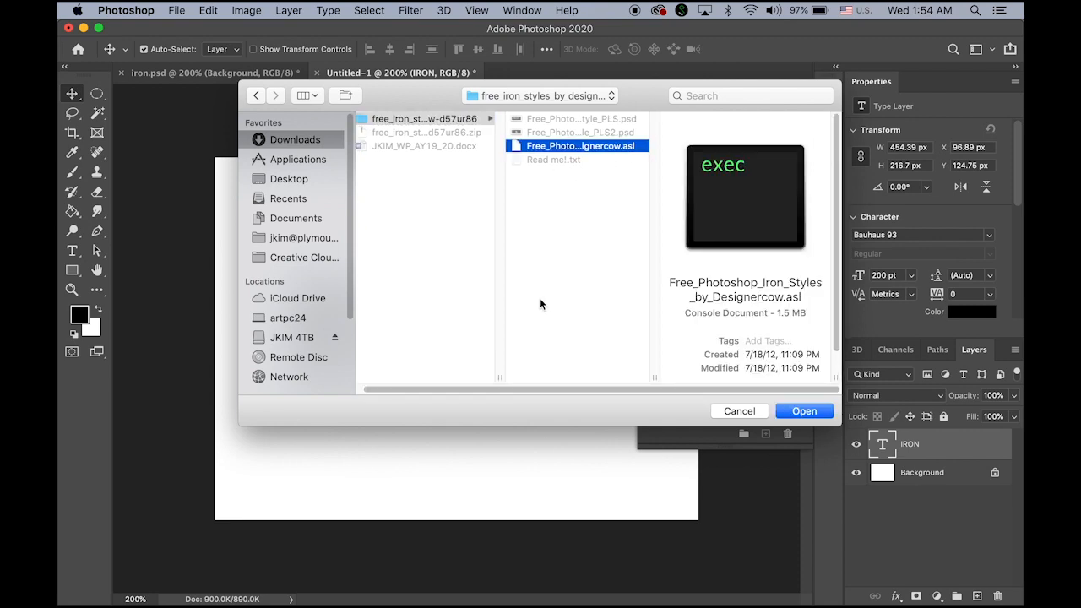
pyautogui.click(746, 412)
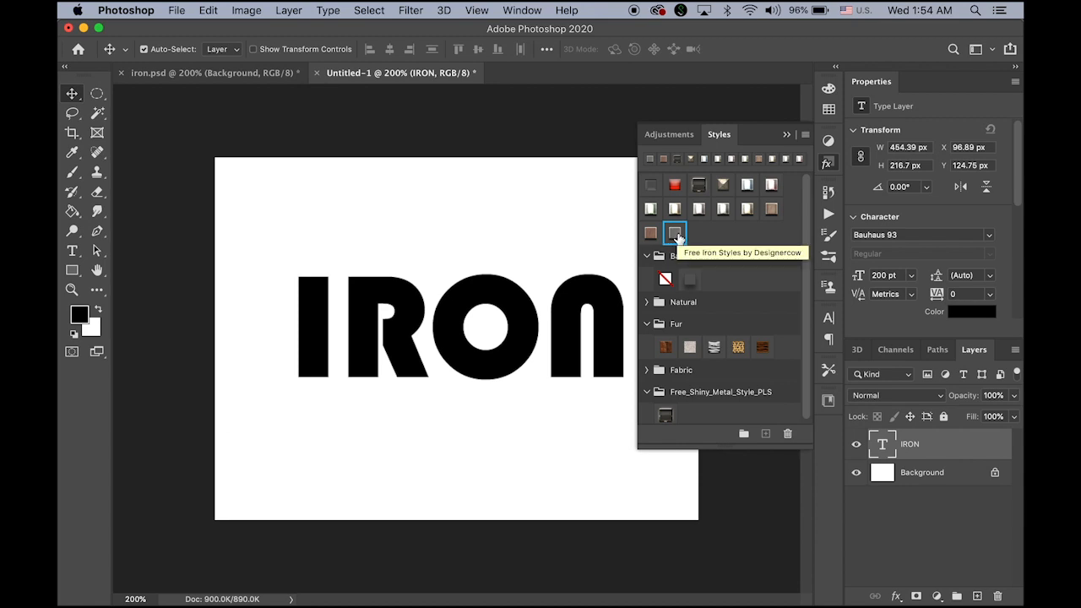
# - Apply the Free Iron Styles by Designercow preset to the IRON text layer and hide its Outer Glow and Drop Shadow effects
pyautogui.click(676, 235)
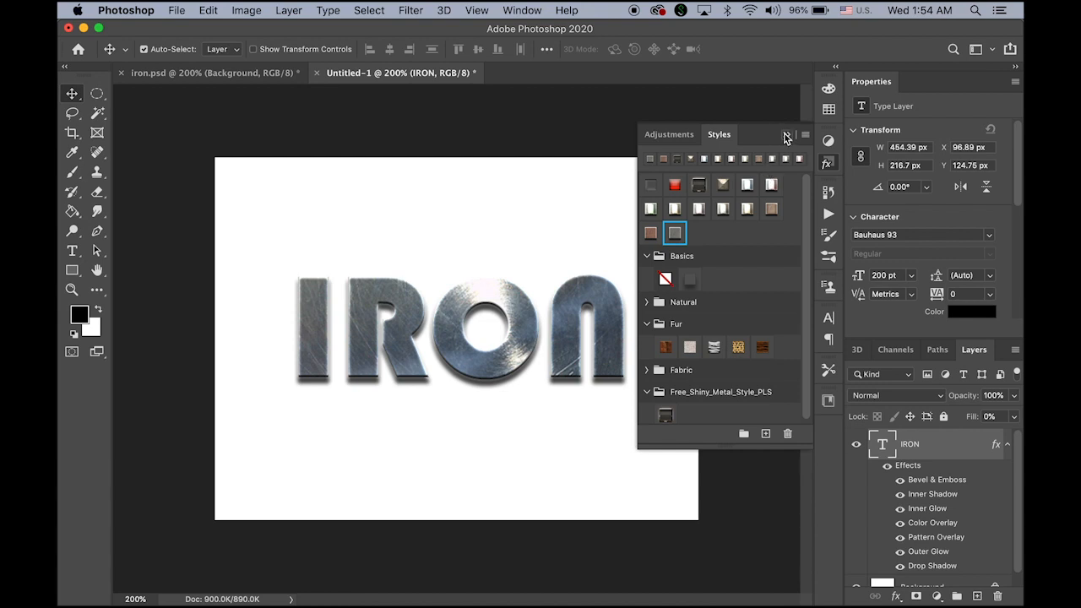
pyautogui.click(785, 137)
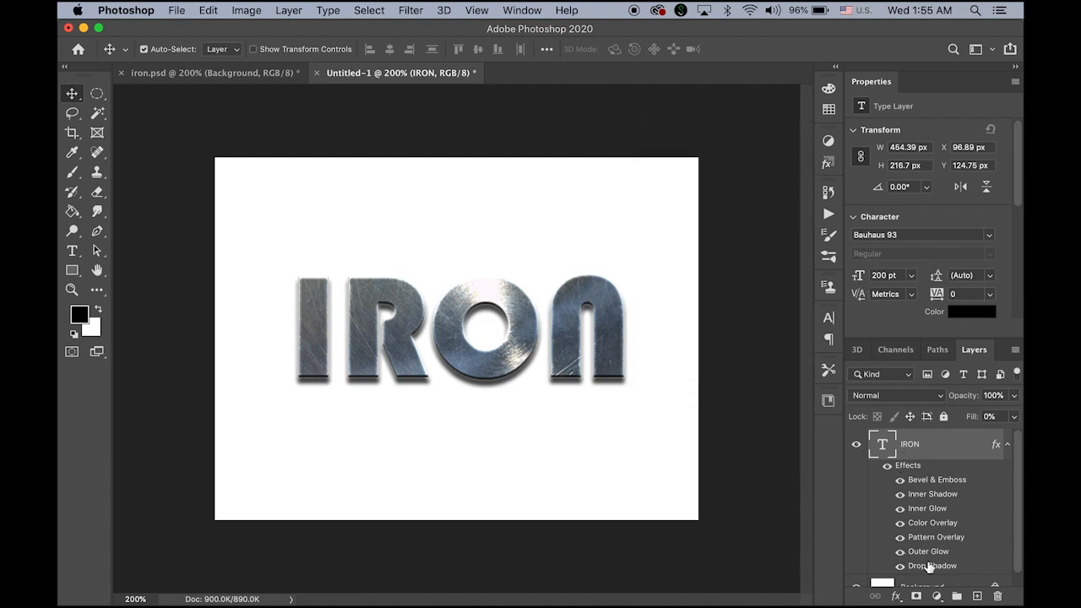
pyautogui.scroll(-1, 922, 566)
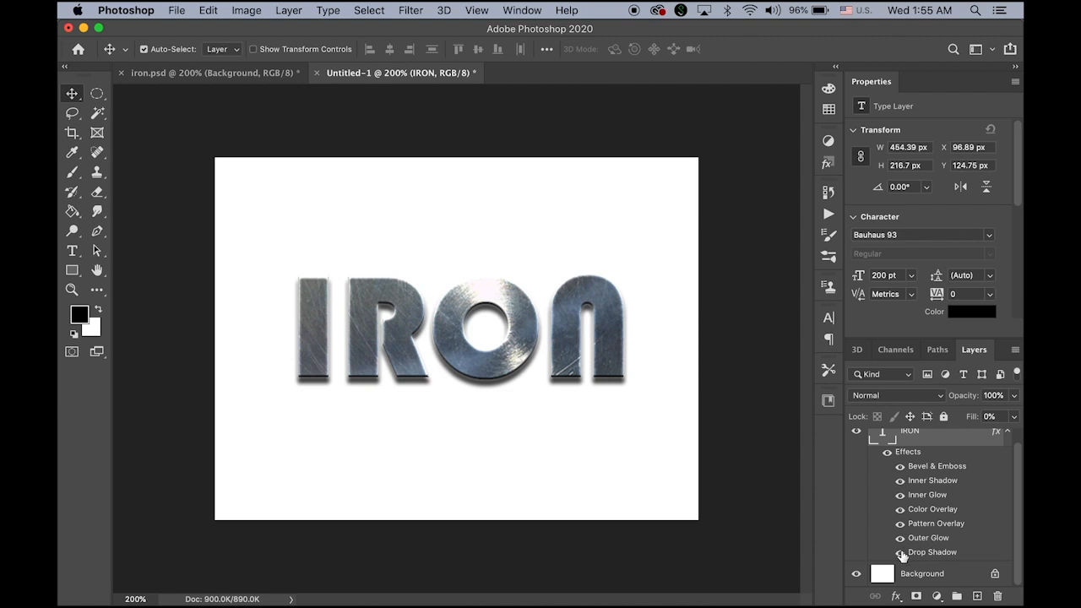
pyautogui.click(901, 553)
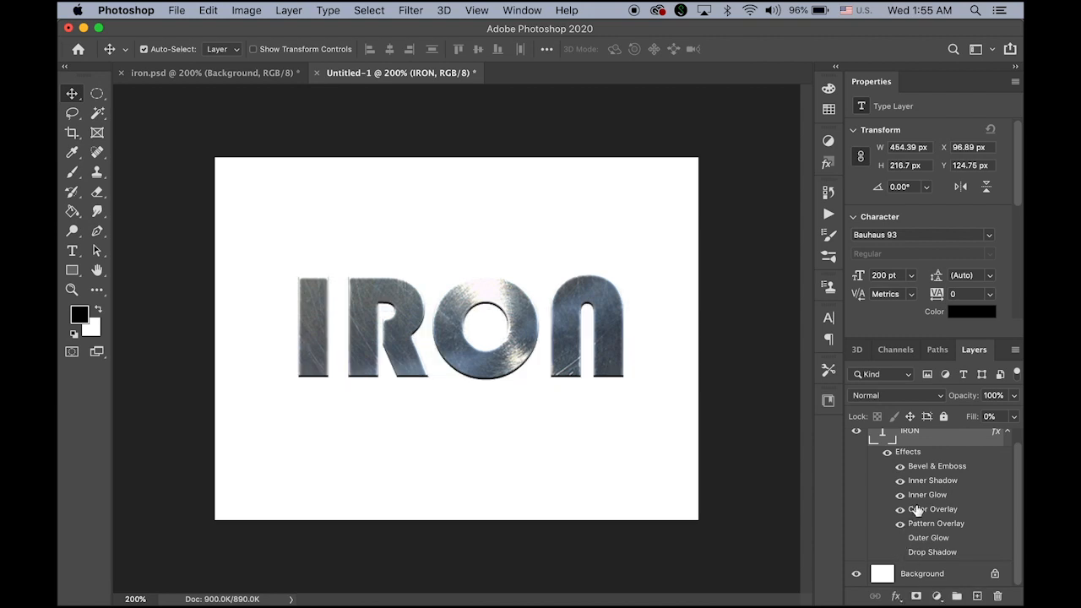
# - Set the IRON layer's Bevel & Emboss to depth 490%, size 13 px, angle 110° and altitude 37°
pyautogui.scroll(1, 921, 503)
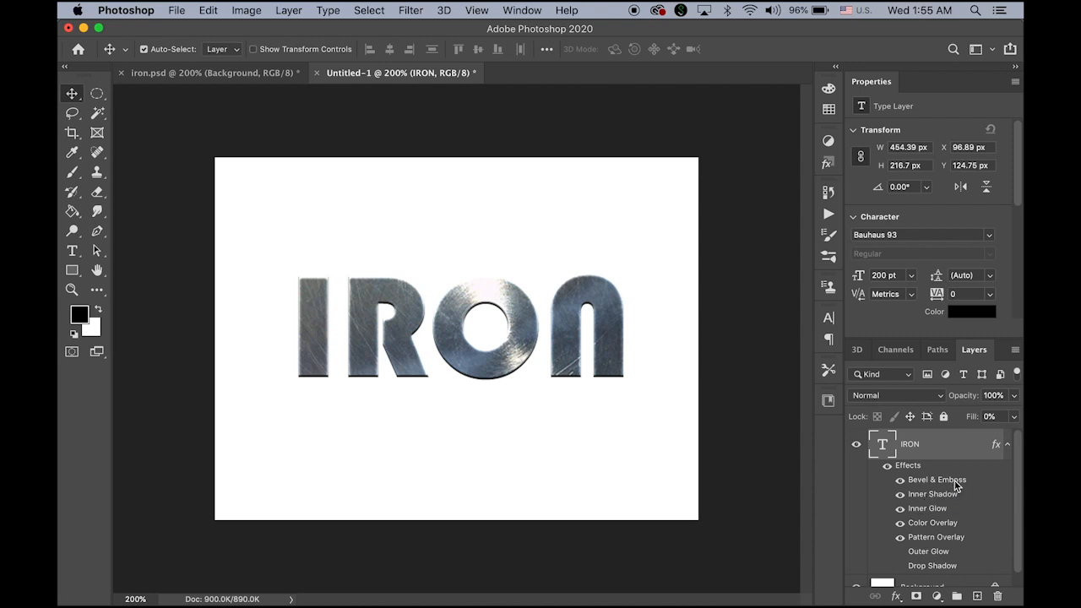
pyautogui.doubleClick(956, 483)
pyautogui.moveTo(604, 225); pyautogui.dragTo(800, 242)
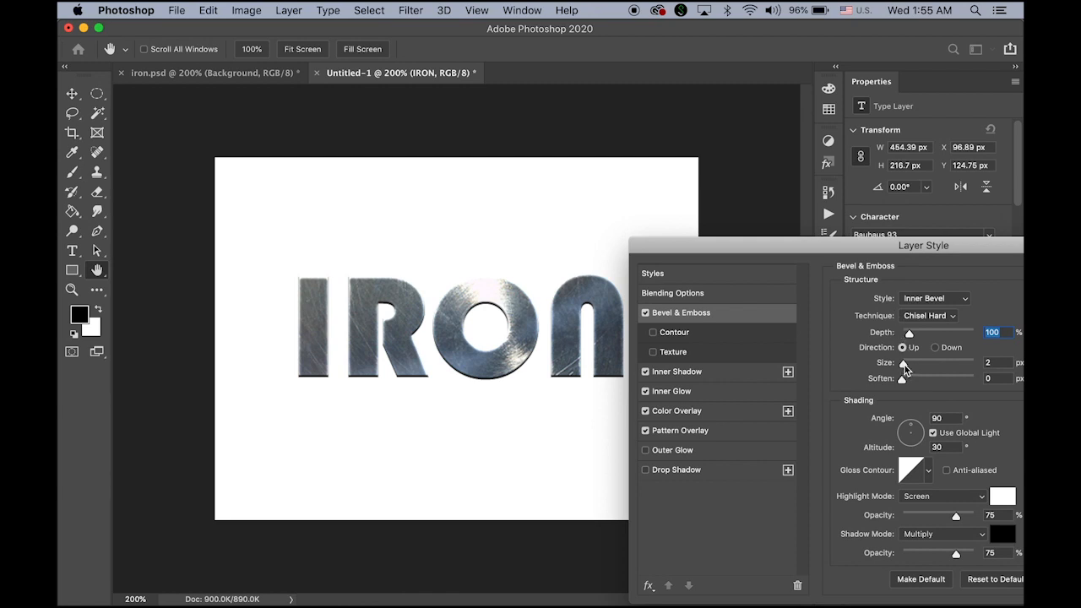
pyautogui.moveTo(905, 365); pyautogui.dragTo(911, 370)
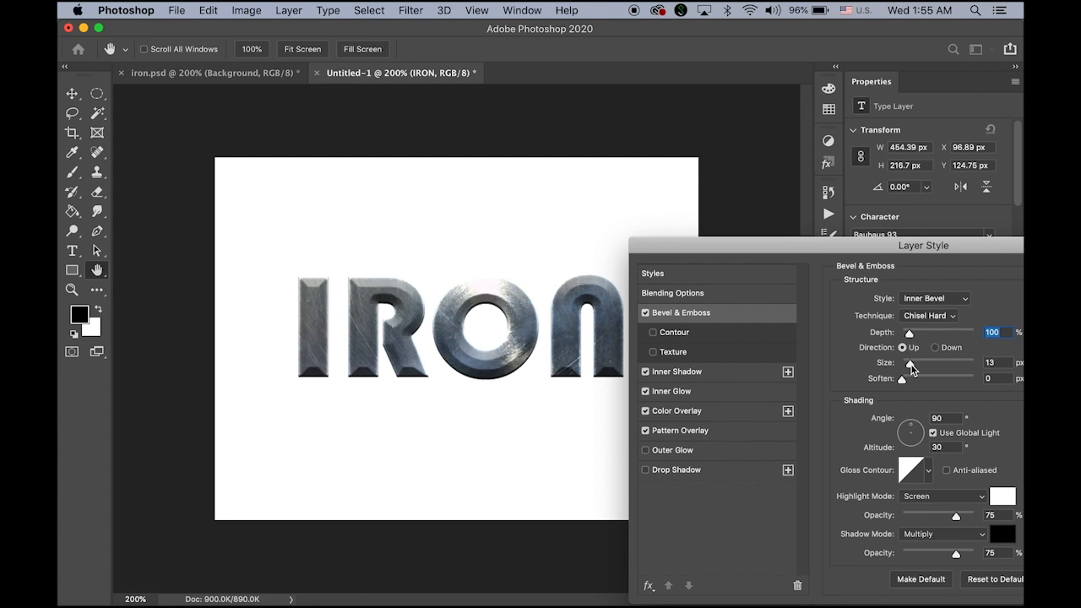
pyautogui.moveTo(912, 366); pyautogui.dragTo(912, 366)
pyautogui.moveTo(912, 337); pyautogui.dragTo(940, 339)
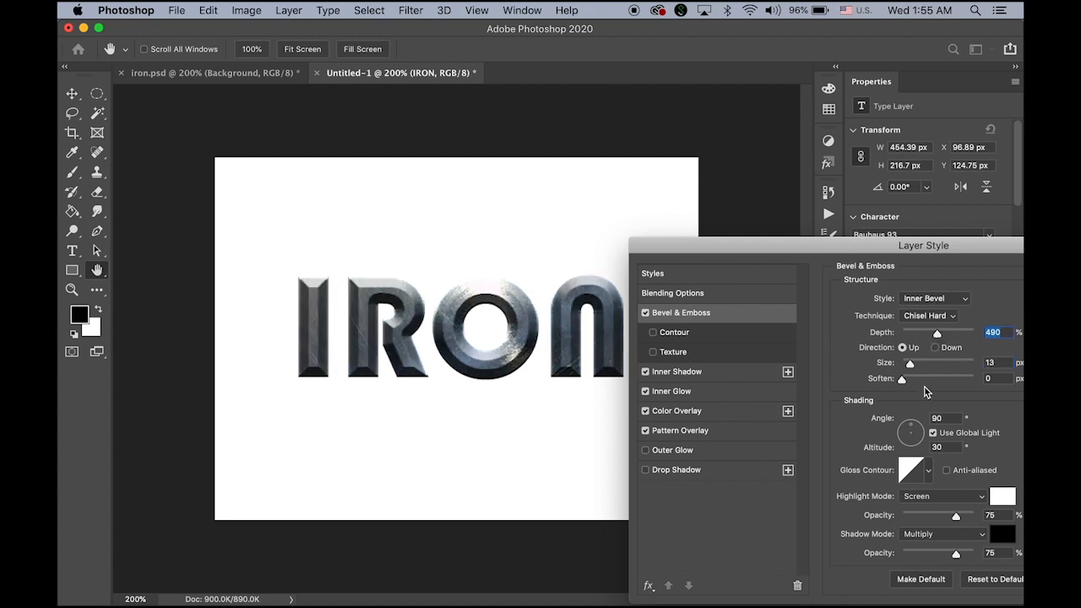
pyautogui.click(909, 432)
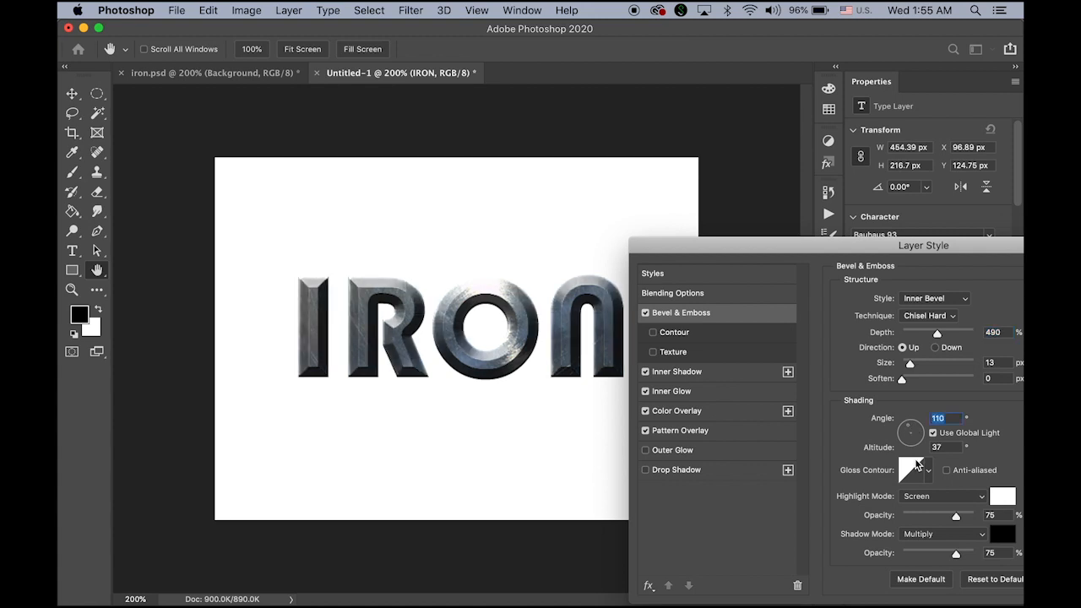
pyautogui.moveTo(656, 240); pyautogui.dragTo(802, 241)
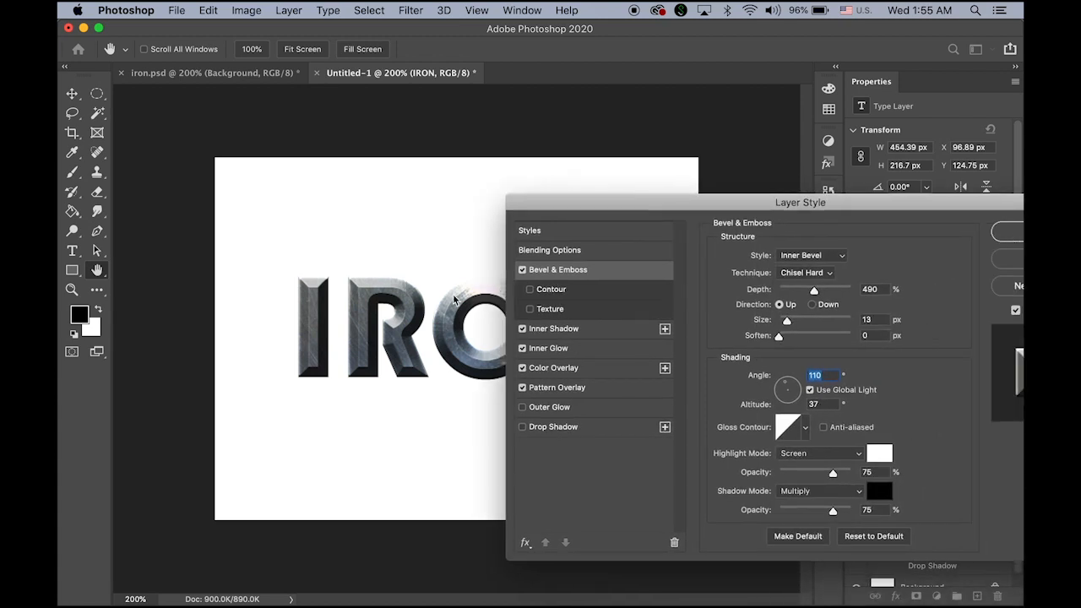
pyautogui.press('Return')
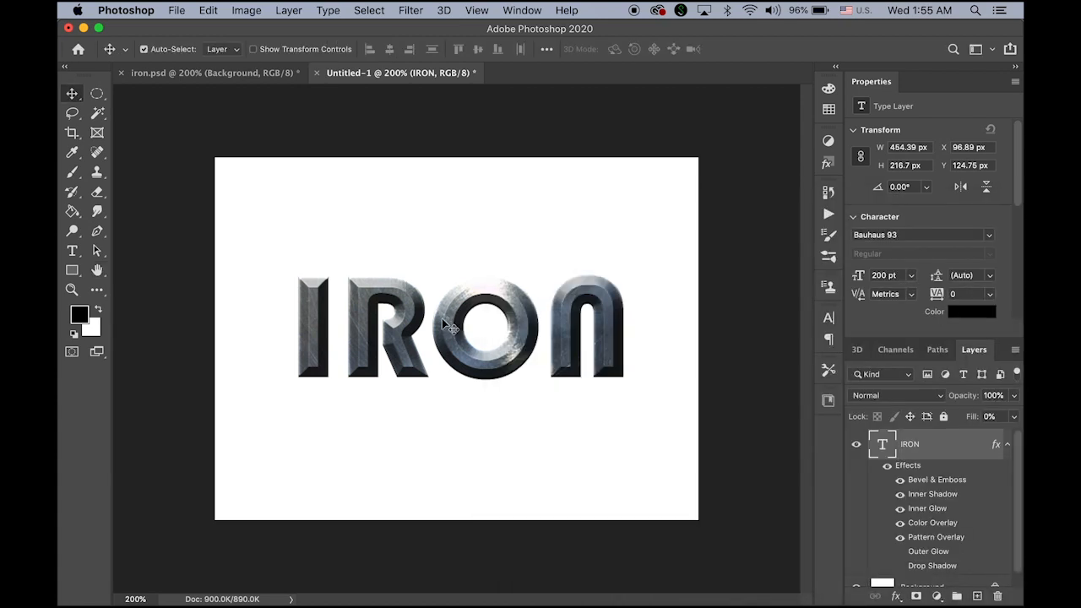
# - Compare the lettering with the finished artwork in iron.psd and return to the Untitled-1 document
pyautogui.click(193, 73)
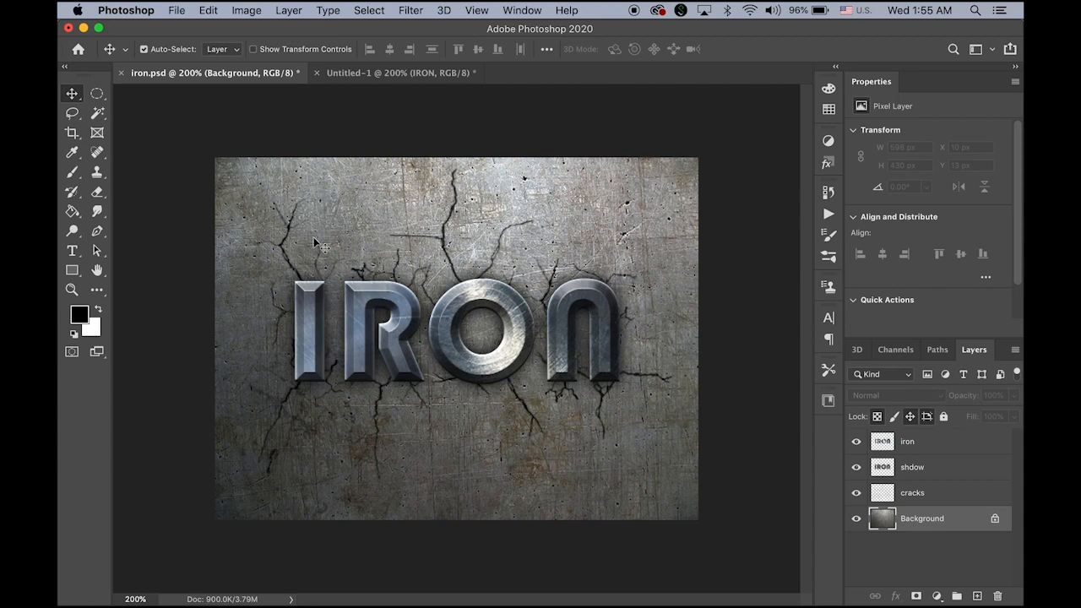
pyautogui.click(391, 76)
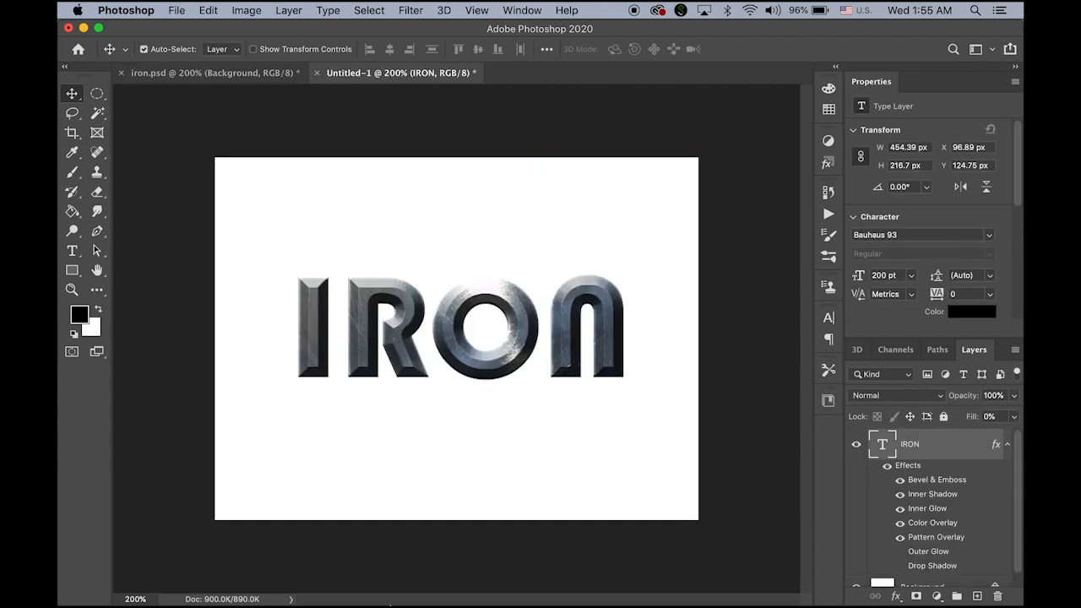
# - Switch to Chrome and search brushlovers.com for Crack Brush Pack
pyautogui.moveTo(386, 598)
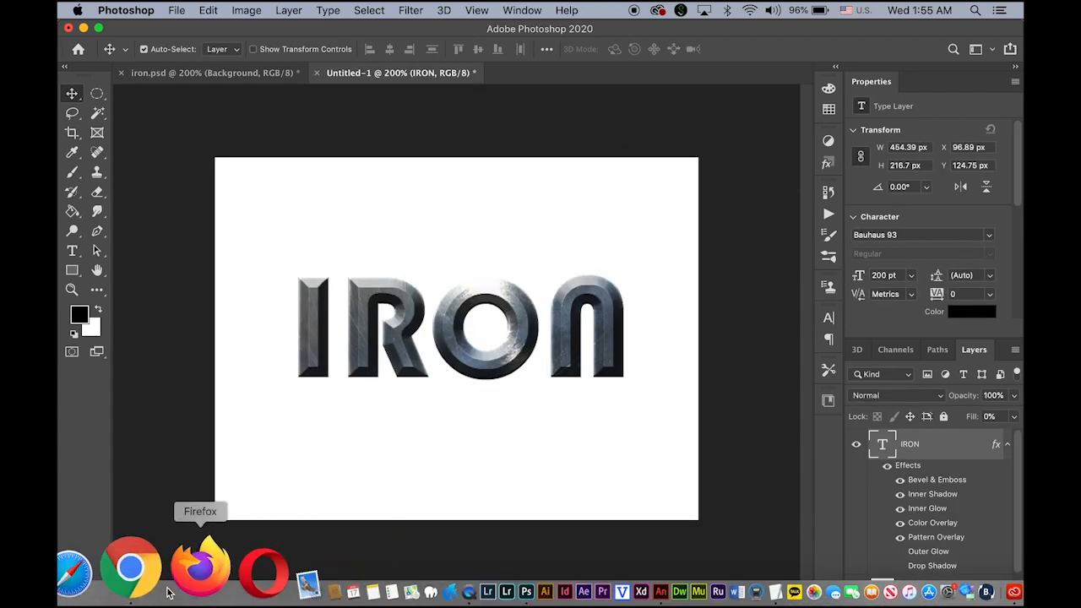
pyautogui.click(140, 572)
pyautogui.scroll(5, 548, 313)
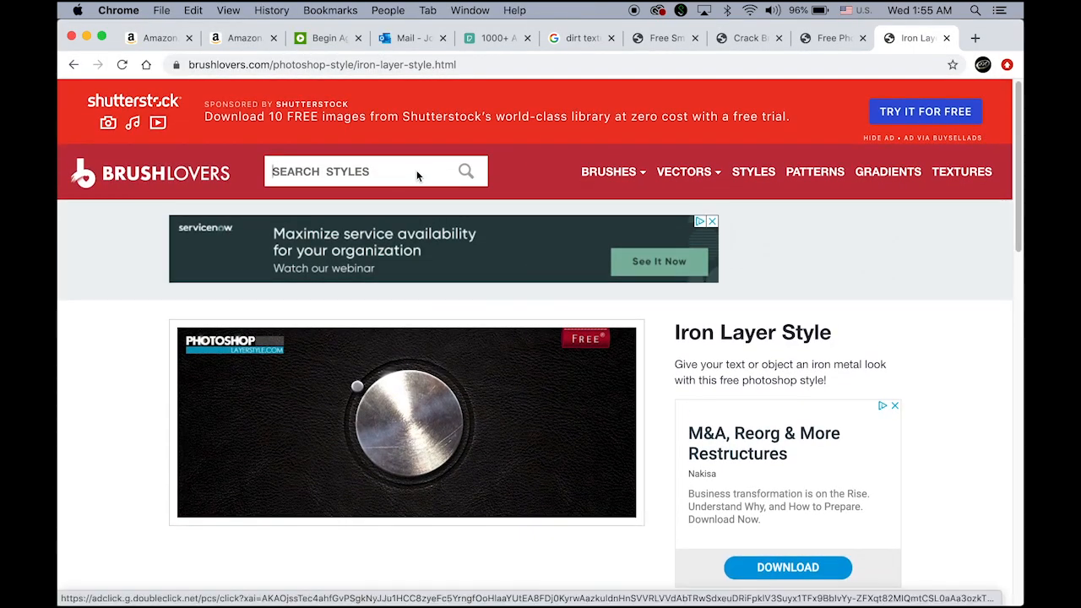
pyautogui.write('CRACK')
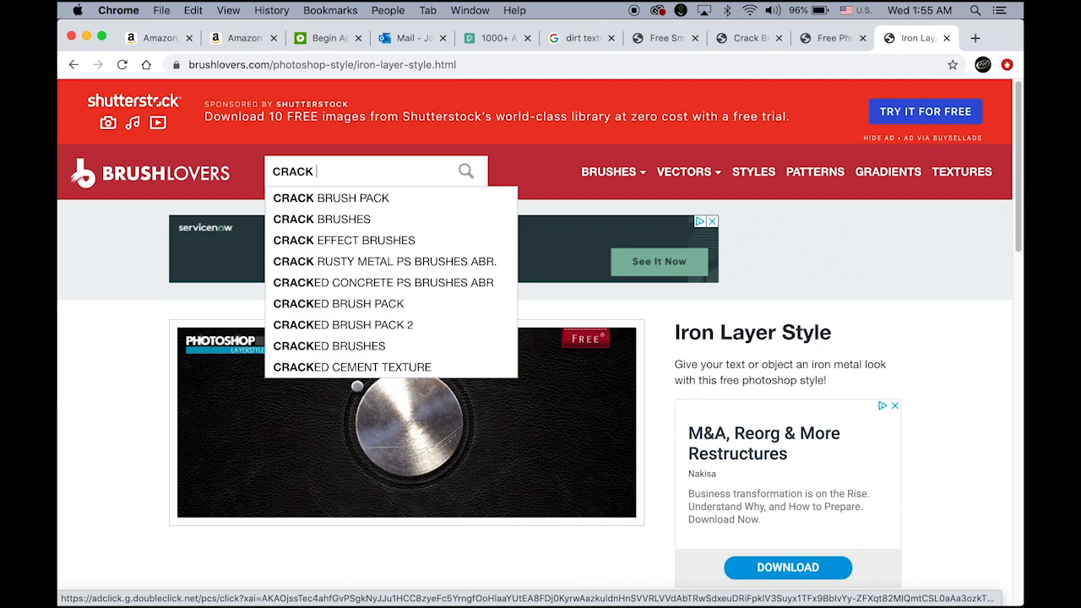
pyautogui.click(378, 197)
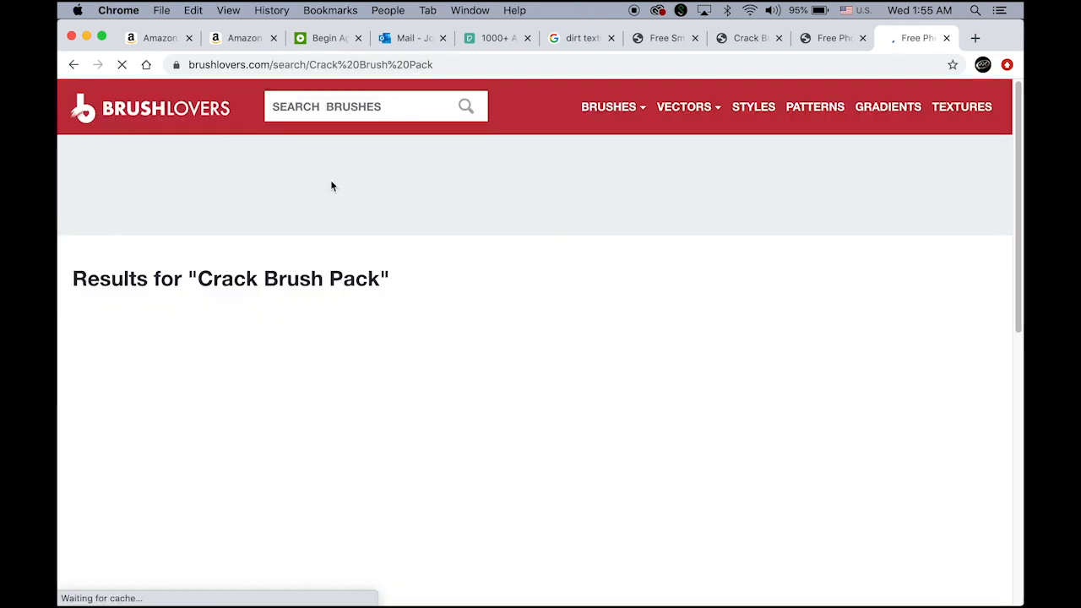
# - Download the free Crack Brush Pack with the cracked gray concrete preview and extract crack-brush-pack.zip in Downloads
pyautogui.scroll(-3, 963, 414)
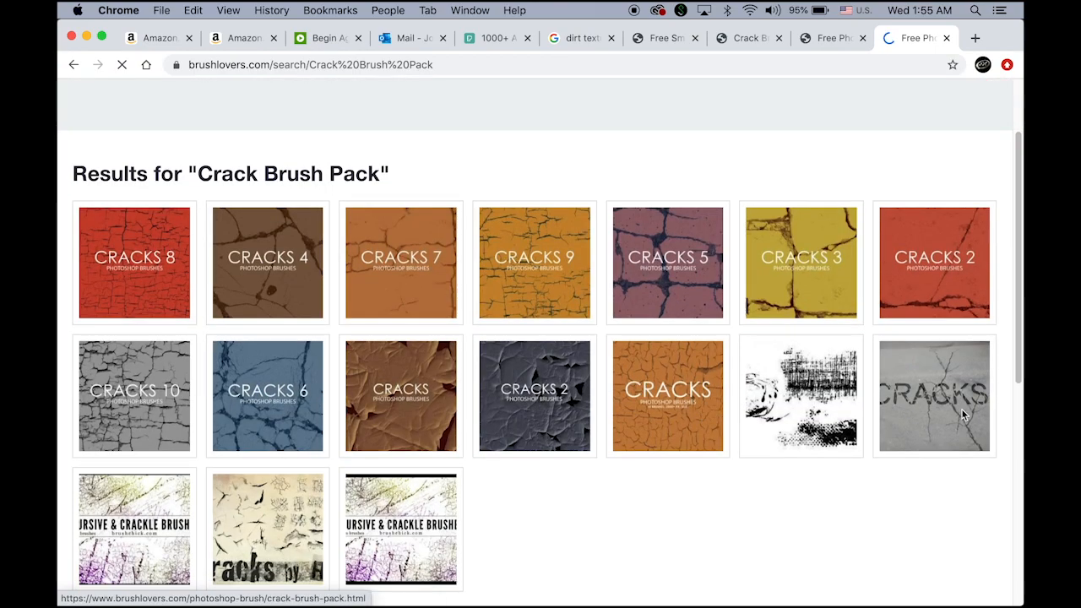
pyautogui.click(960, 409)
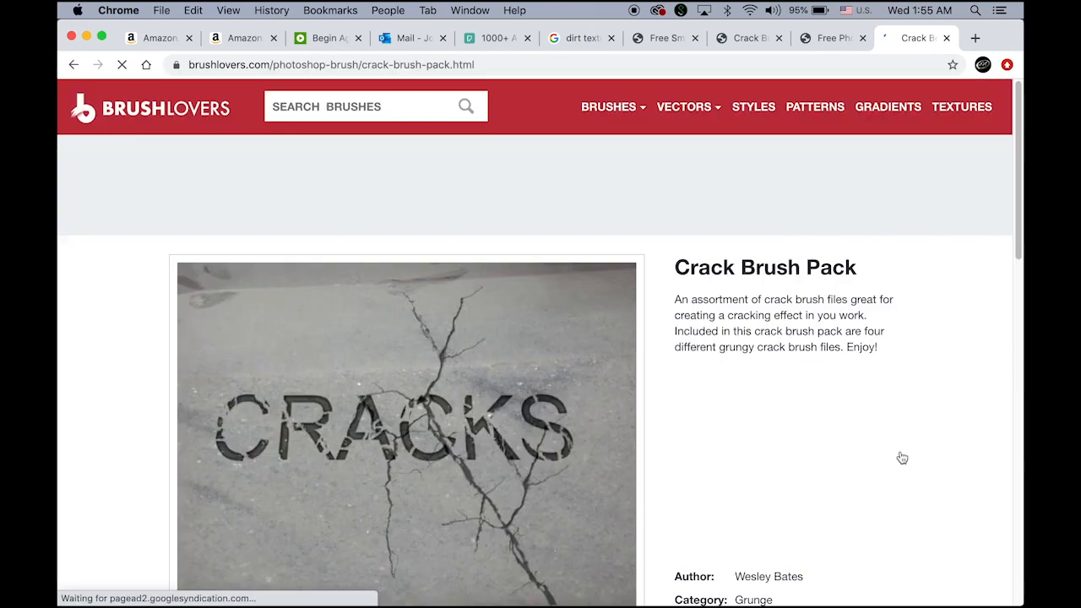
pyautogui.scroll(-10, 857, 445)
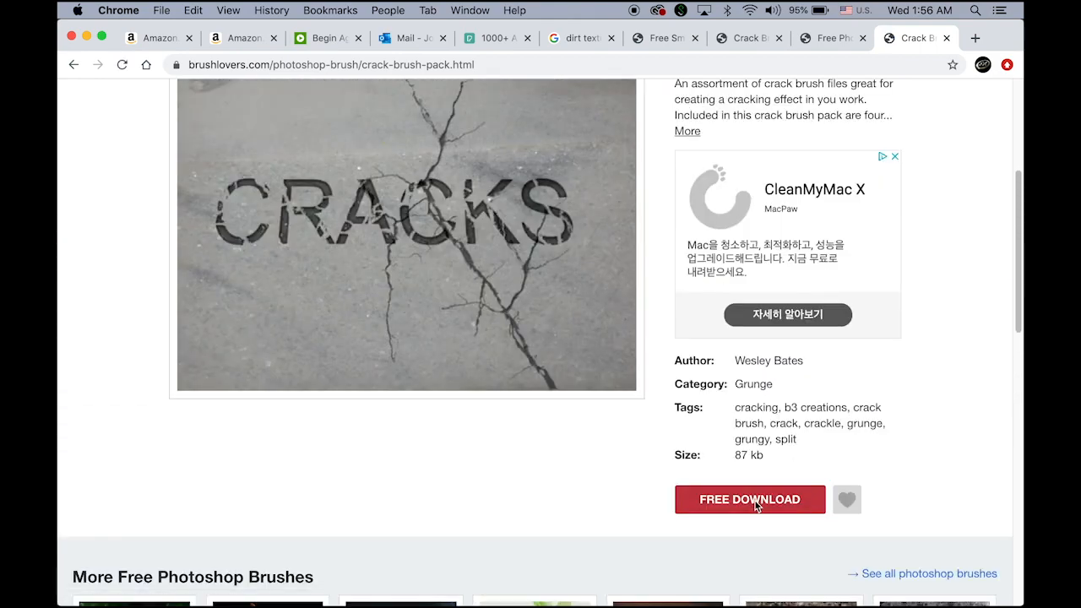
pyautogui.click(754, 505)
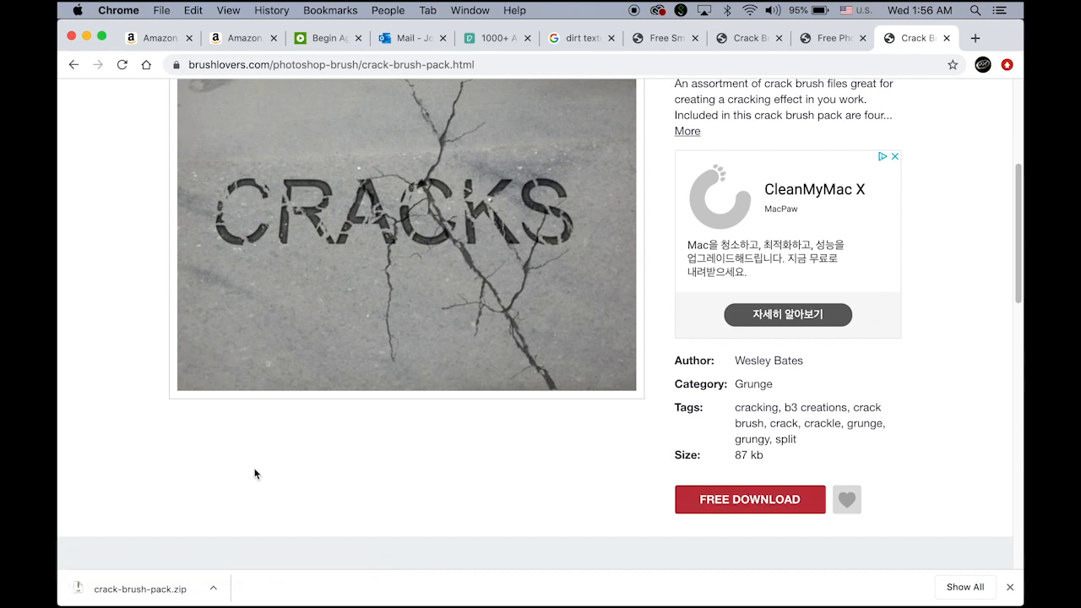
pyautogui.click(133, 588)
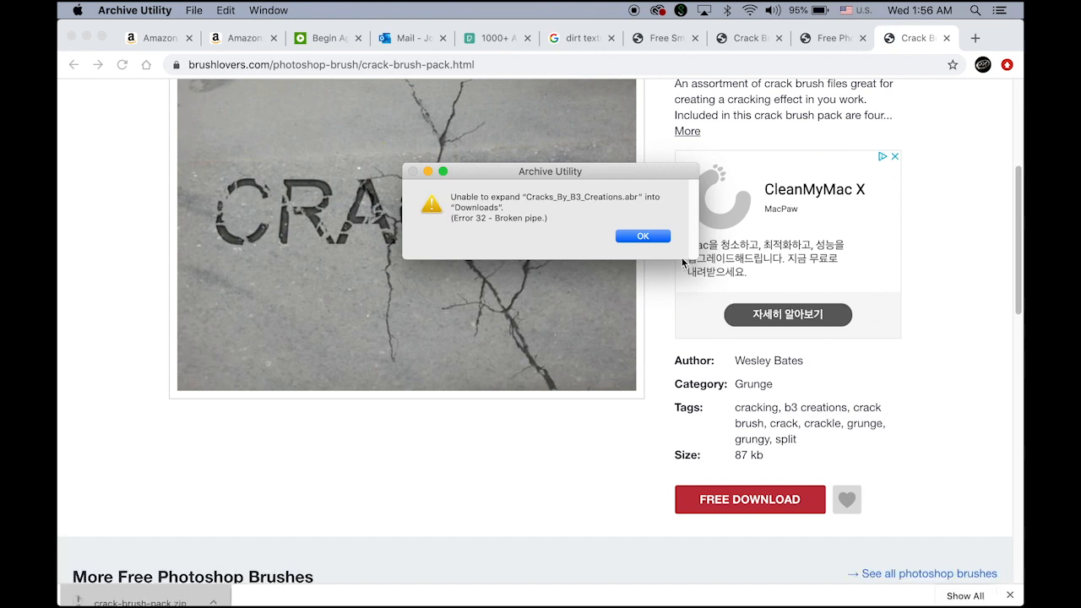
pyautogui.click(646, 237)
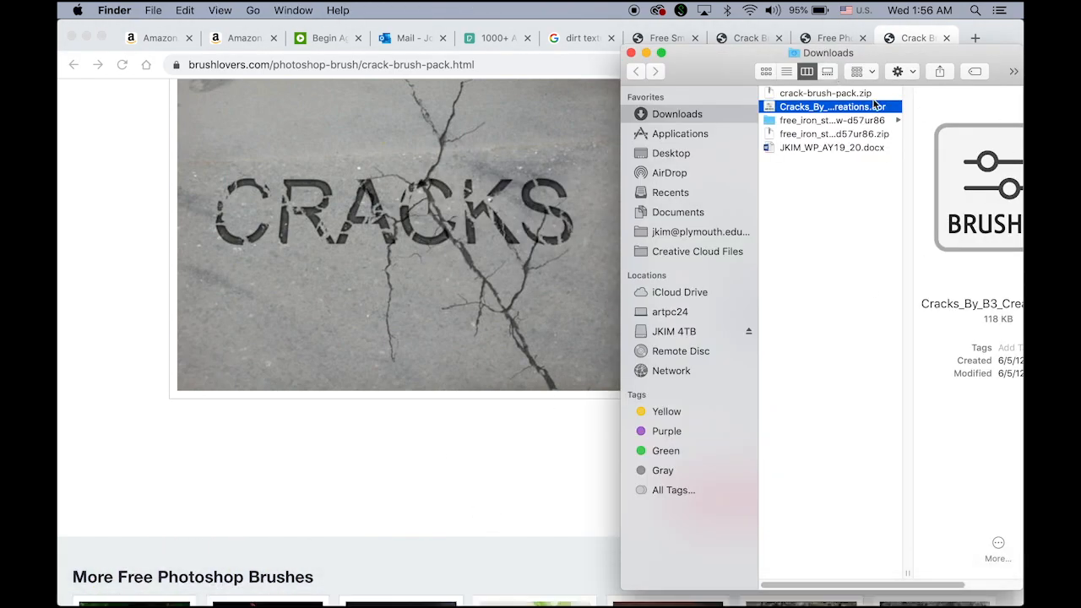
# - Switch to Photoshop, activate the Brush tool in Untitled-1 and open its brush presets
pyautogui.moveTo(85, 601)
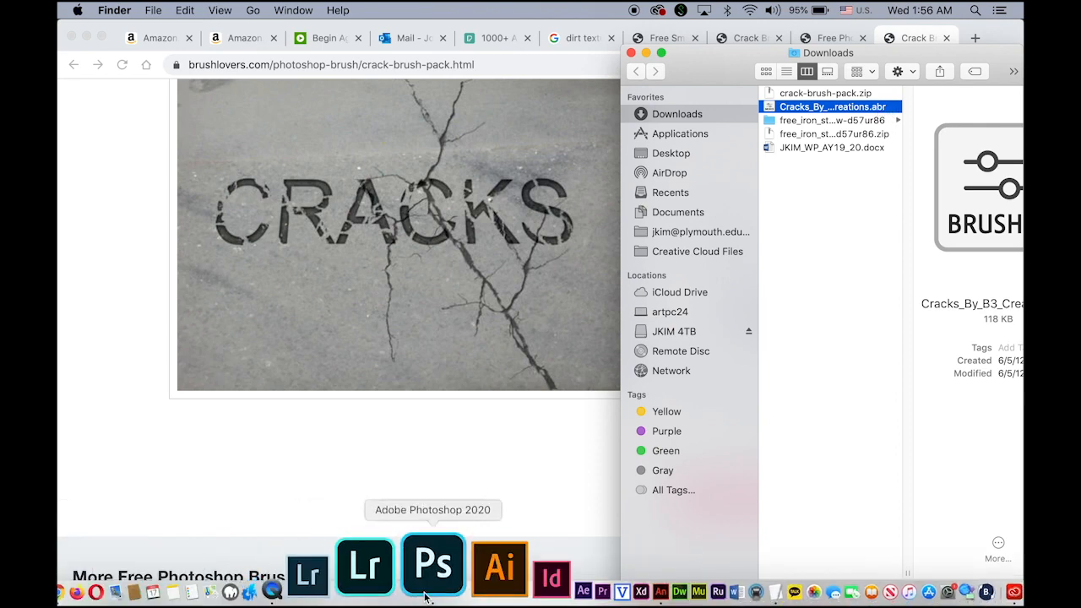
pyautogui.click(428, 596)
pyautogui.click(73, 173)
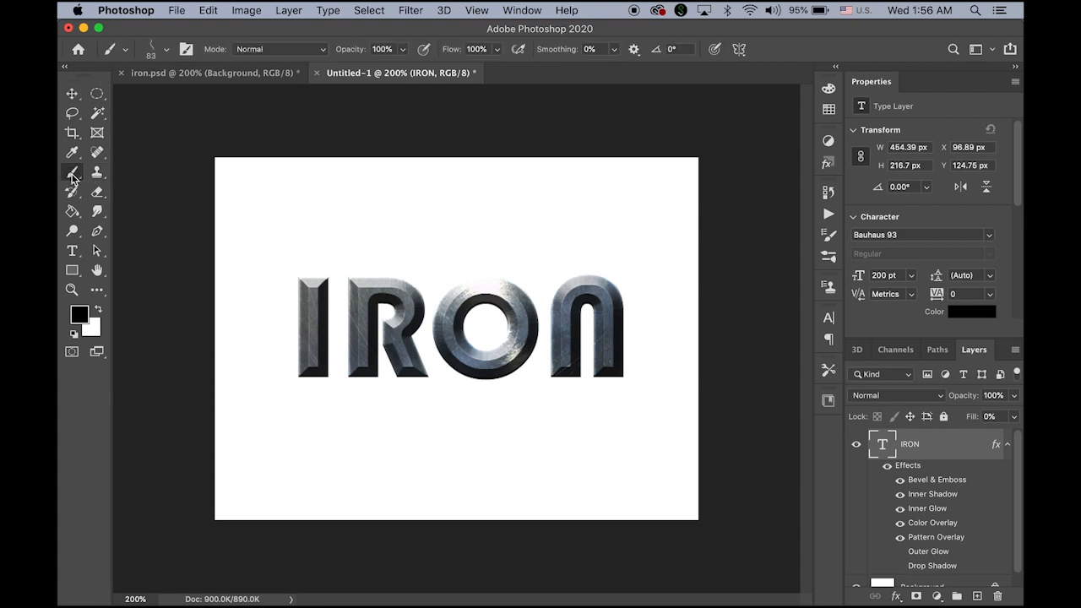
pyautogui.click(168, 51)
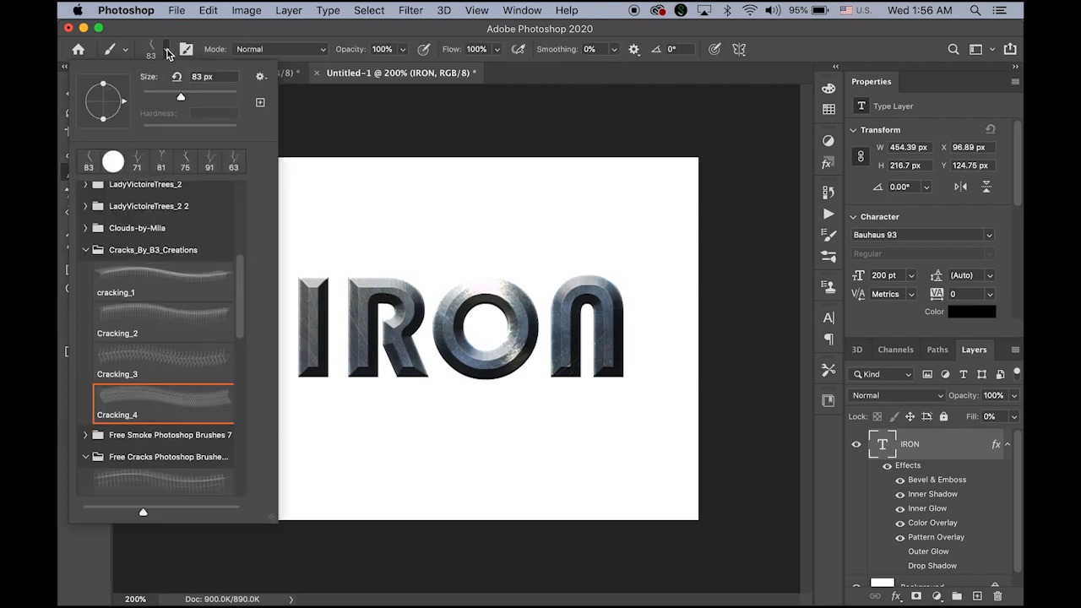
pyautogui.click(262, 79)
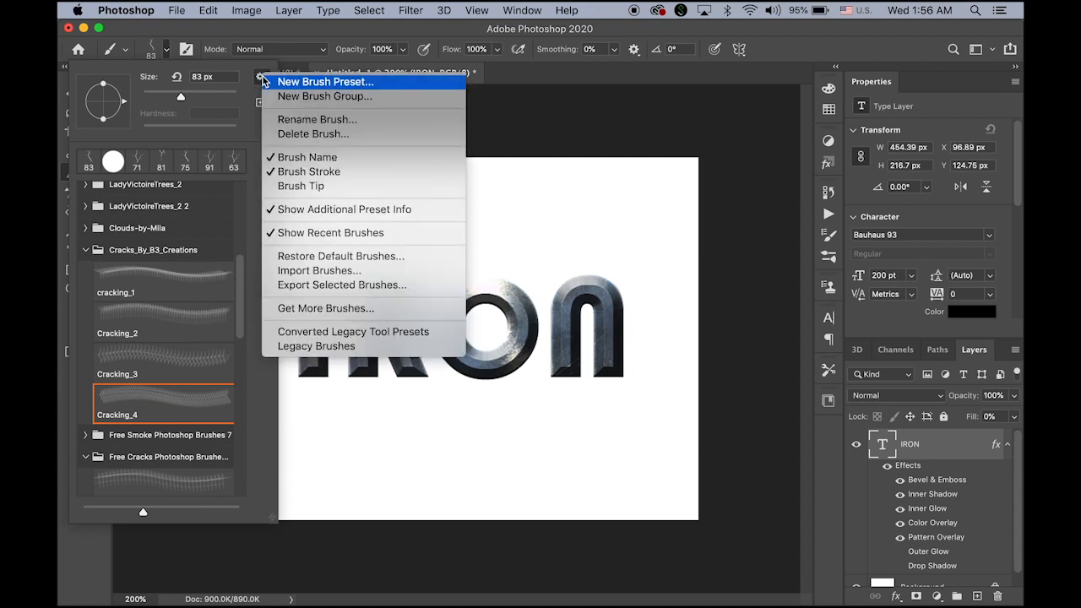
pyautogui.click(368, 271)
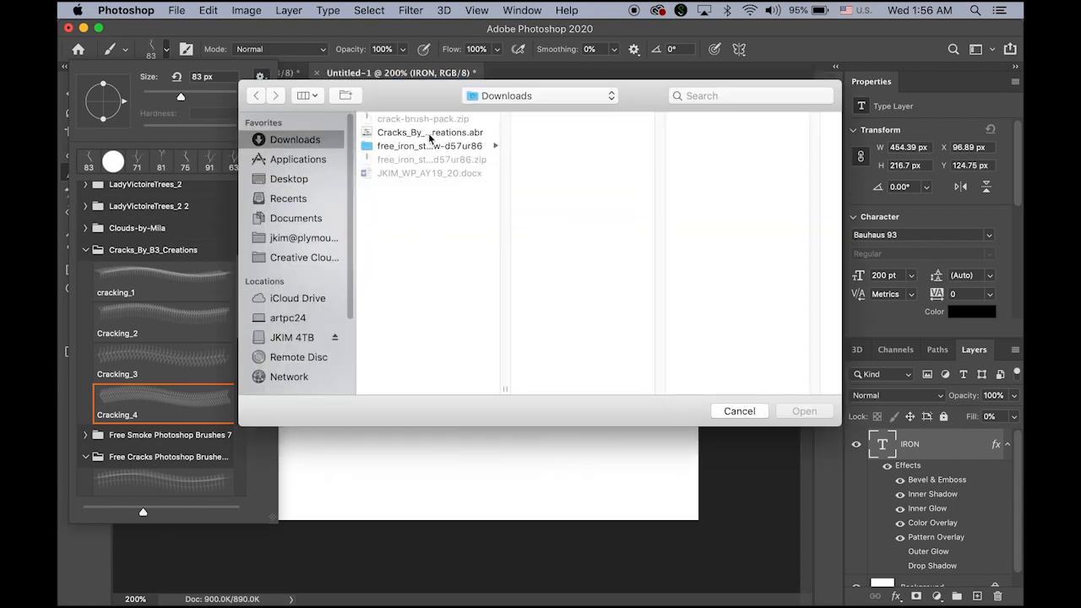
pyautogui.click(416, 138)
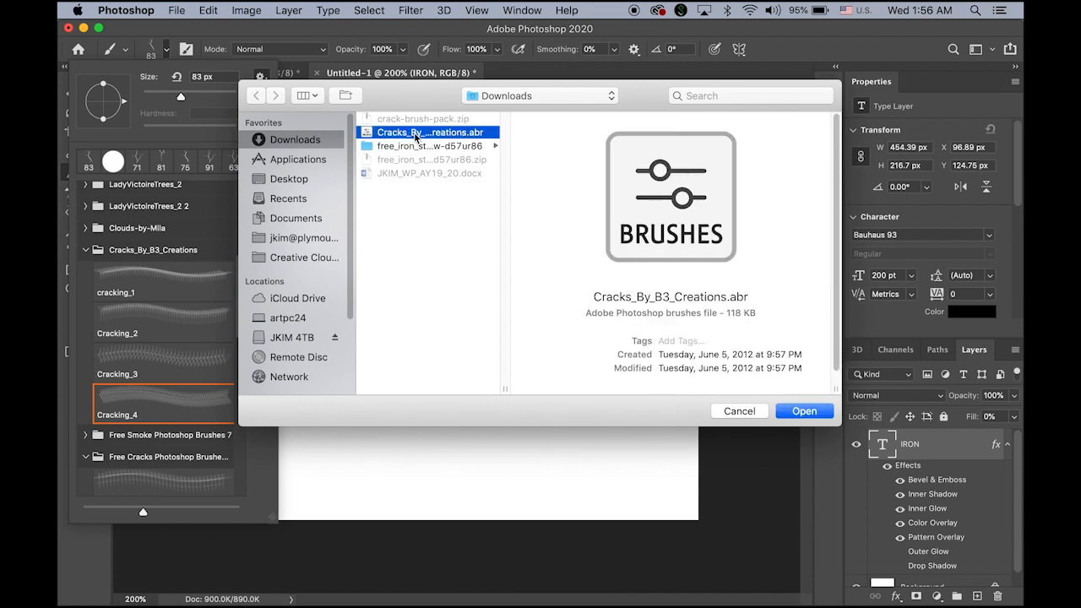
pyautogui.click(748, 417)
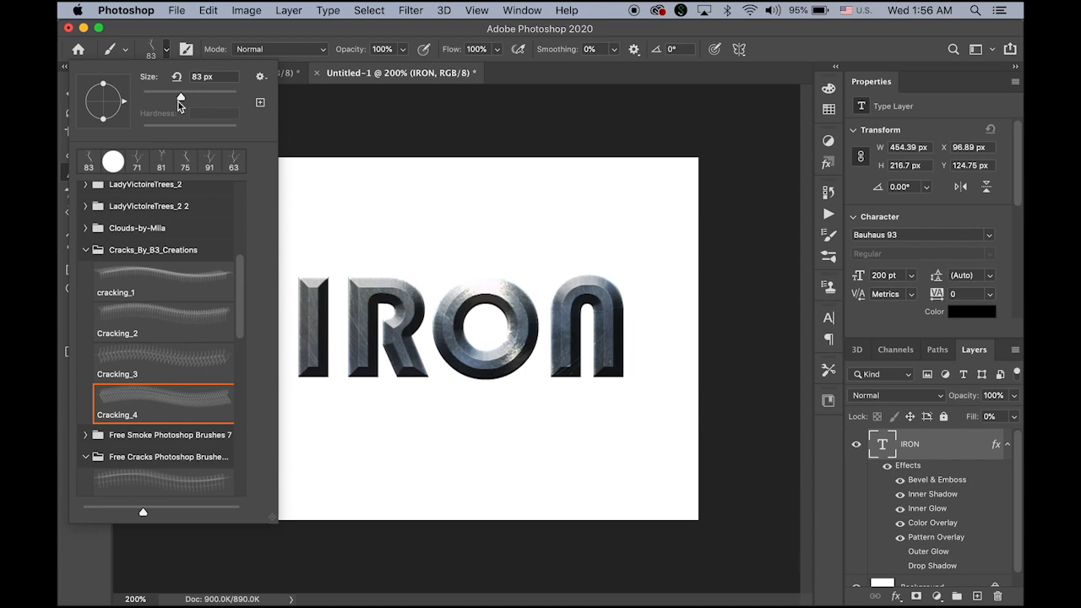
# - Set the Cracking_4 brush to 81 px and stamp cracks at the R's foot and the N's top on a new layer above Background
pyautogui.click(180, 99)
pyautogui.click(150, 51)
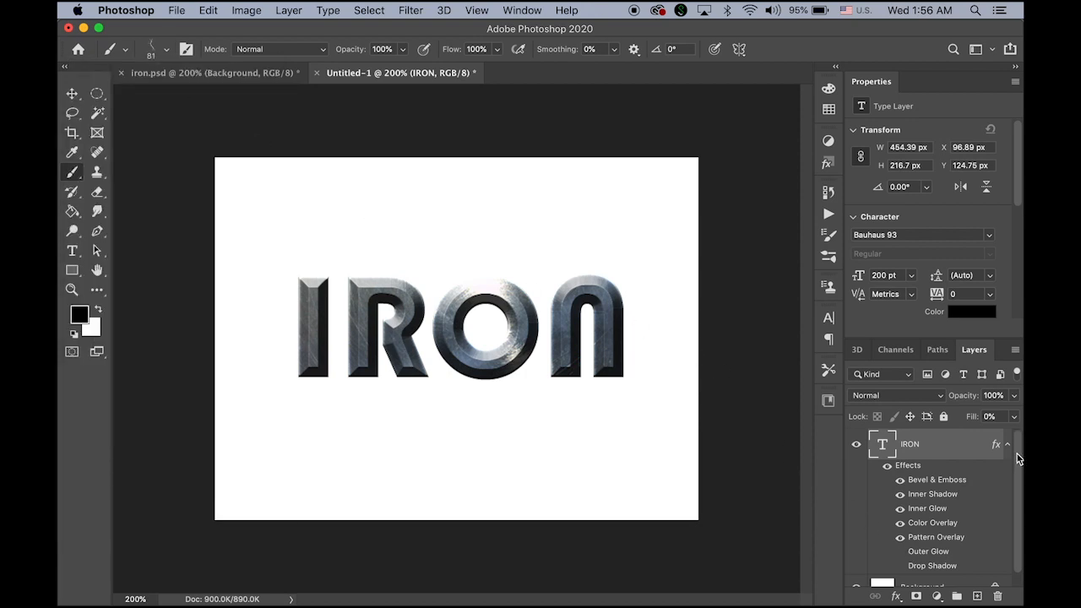
pyautogui.scroll(-1, 1019, 459)
pyautogui.click(939, 578)
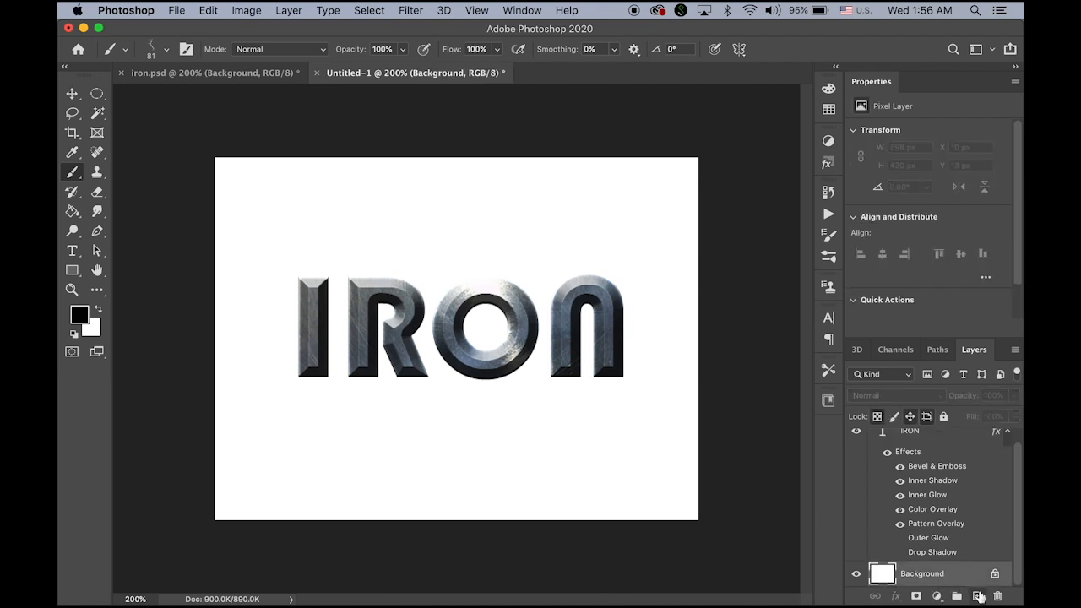
pyautogui.click(978, 596)
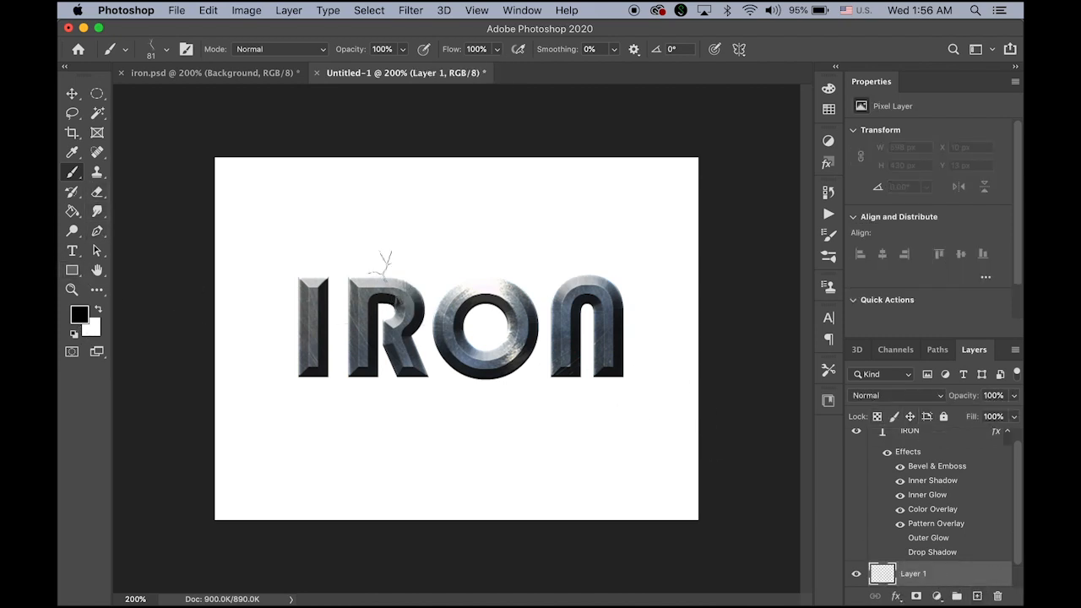
pyautogui.click(408, 369)
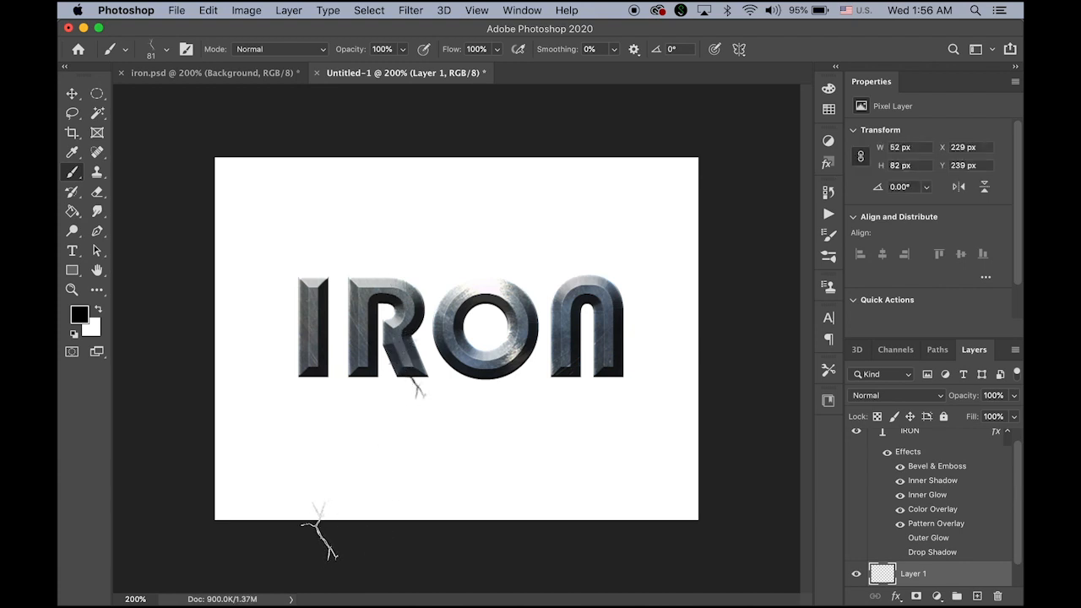
# - Stamp a large crack beneath the letter O on Layer 1 with the Cracking_2 brush at 284 px
pyautogui.click(166, 53)
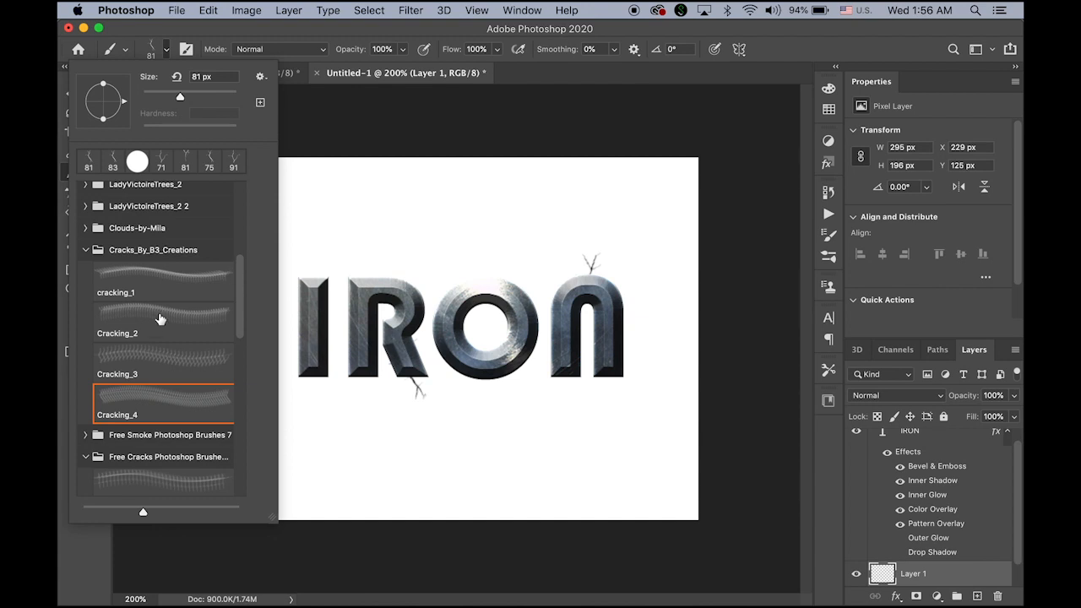
pyautogui.click(161, 318)
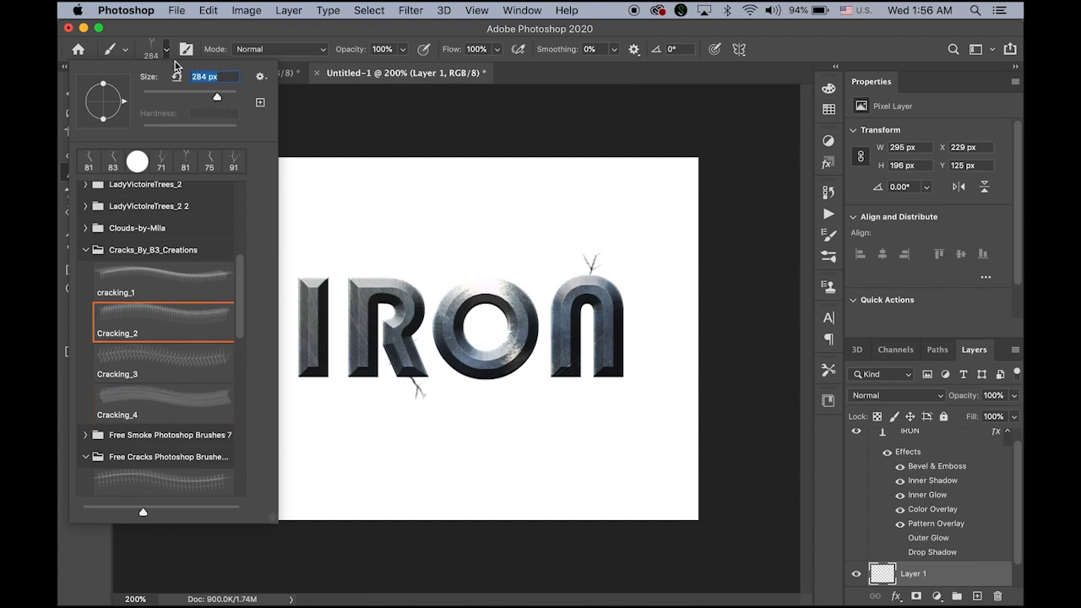
pyautogui.click(165, 54)
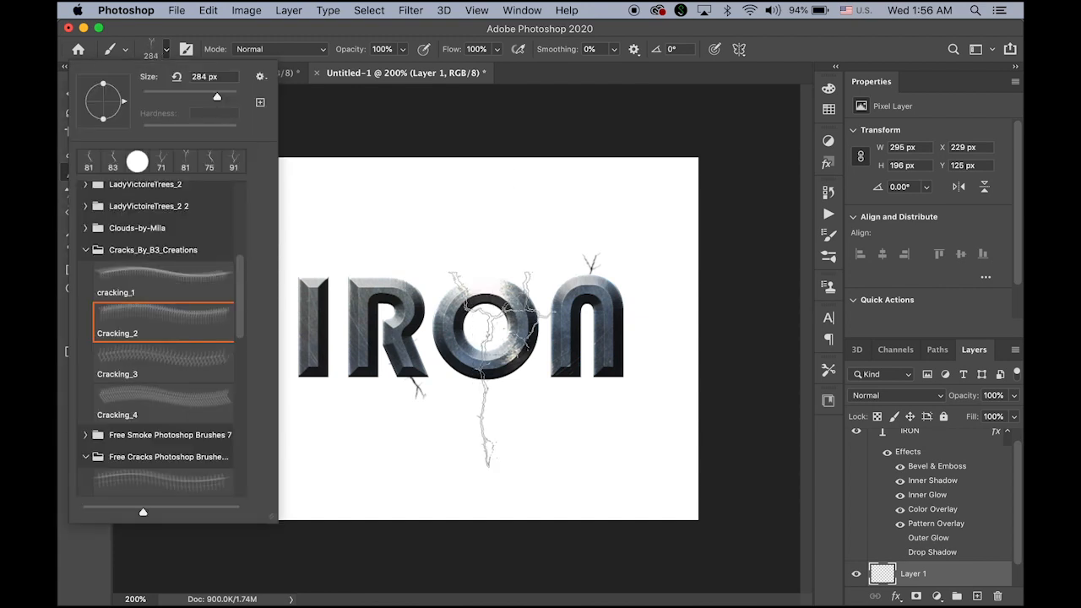
pyautogui.click(511, 420)
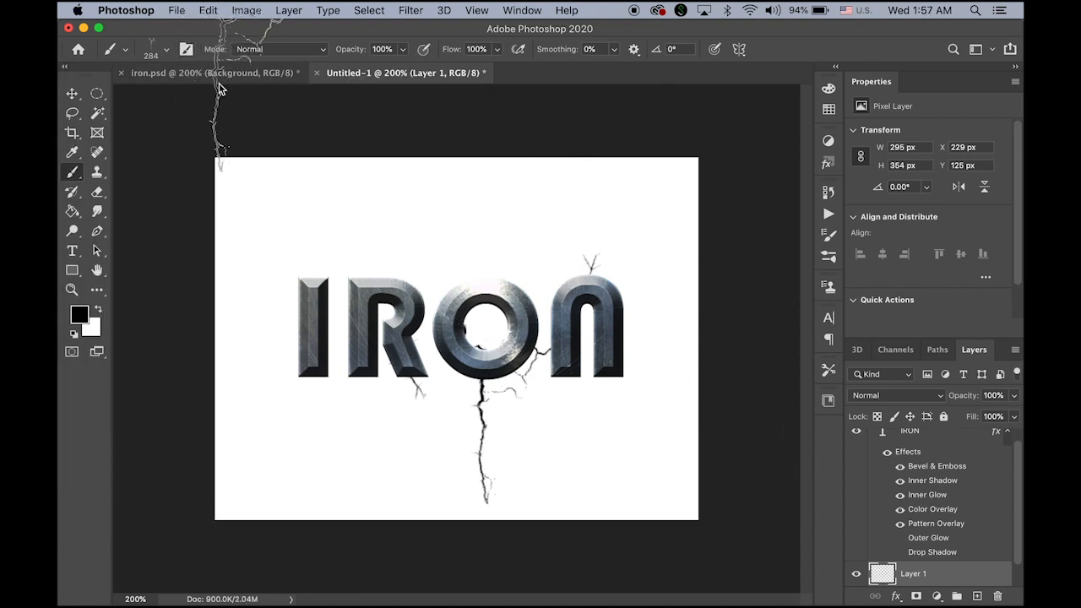
# - Return to the finished iron.psd artwork and activate the Move tool
pyautogui.click(218, 76)
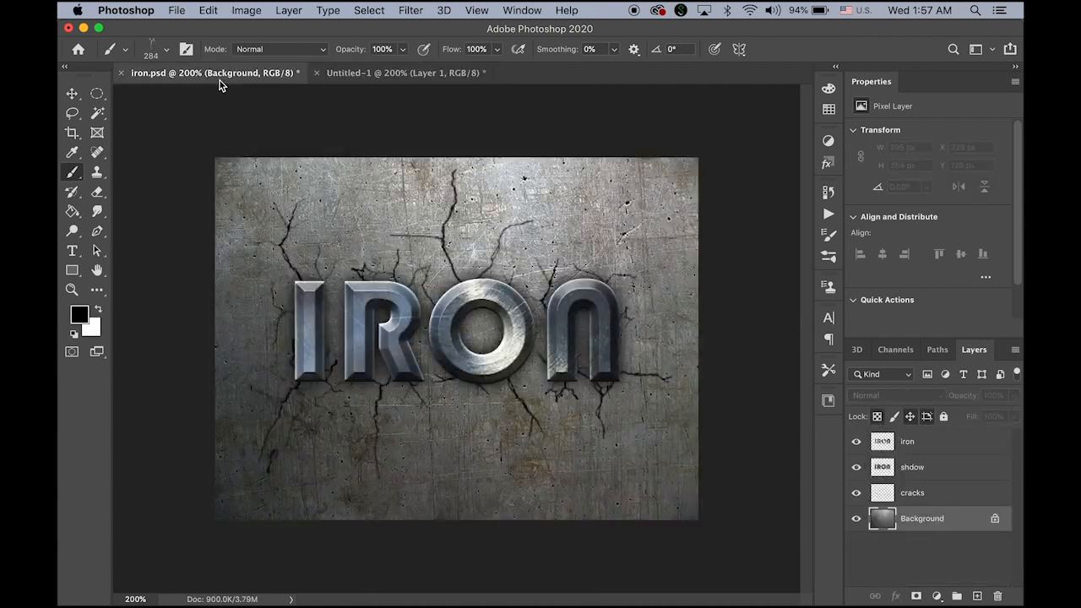
pyautogui.click(72, 95)
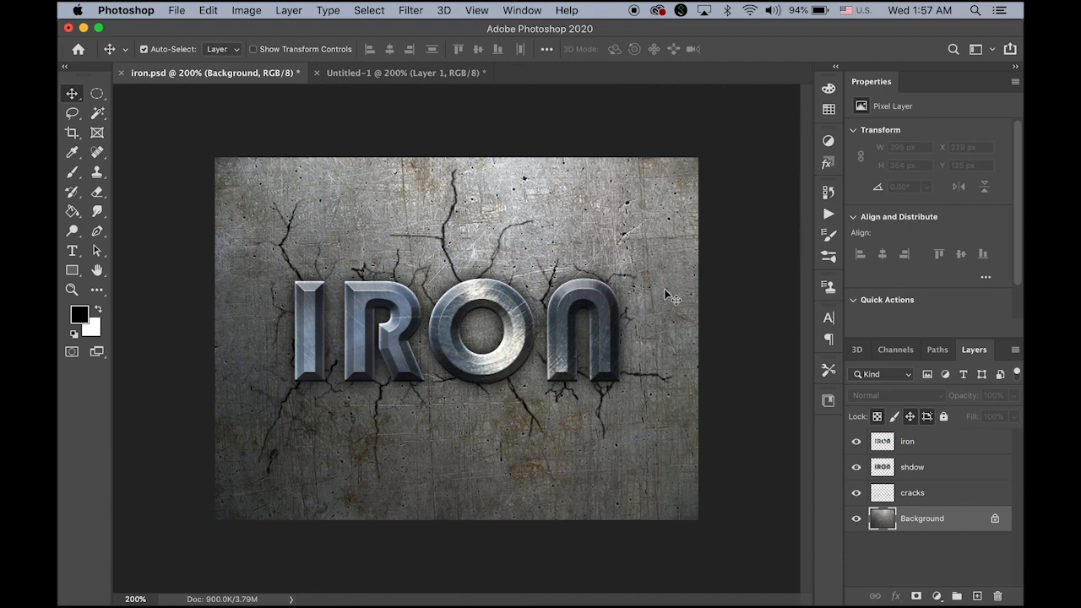
# - Switch to Adobe Animate and create a 640 x 480 HTML5 Canvas document at 24 fps from the Low web preset
pyautogui.moveTo(397, 596)
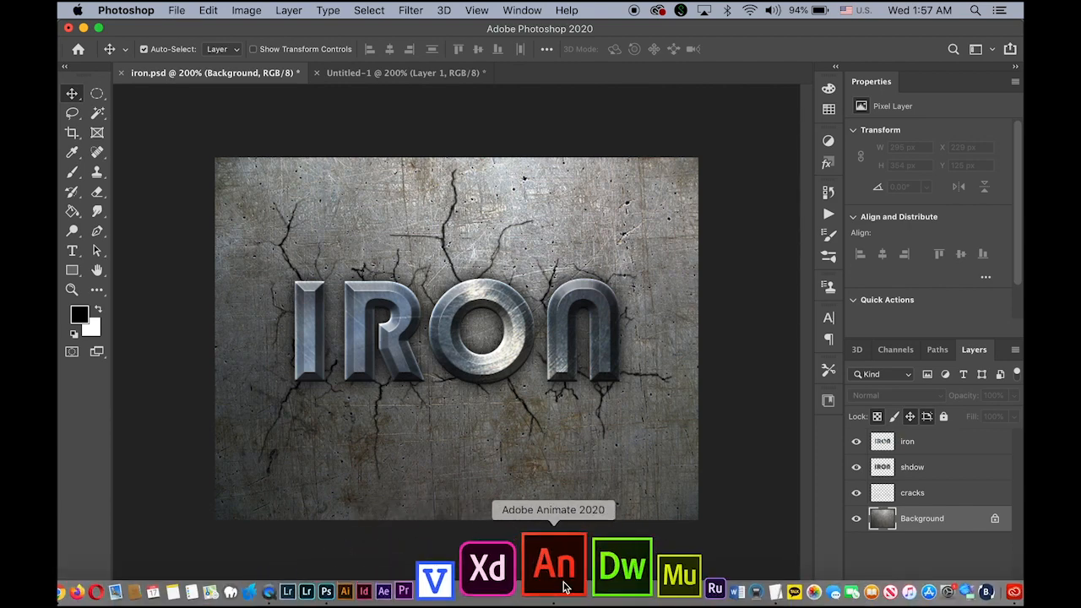
pyautogui.click(558, 581)
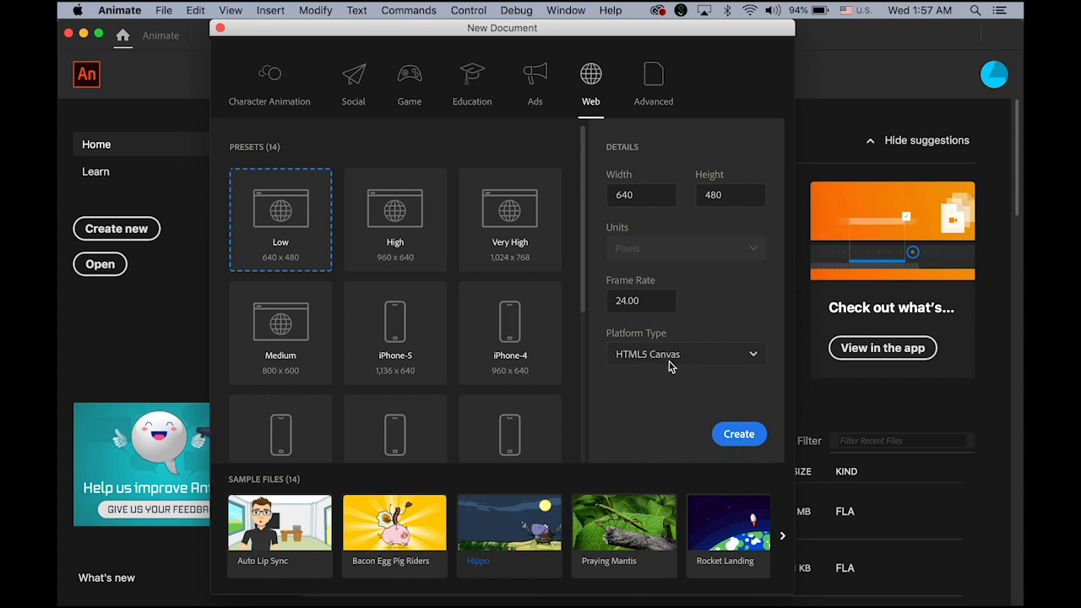
pyautogui.click(747, 438)
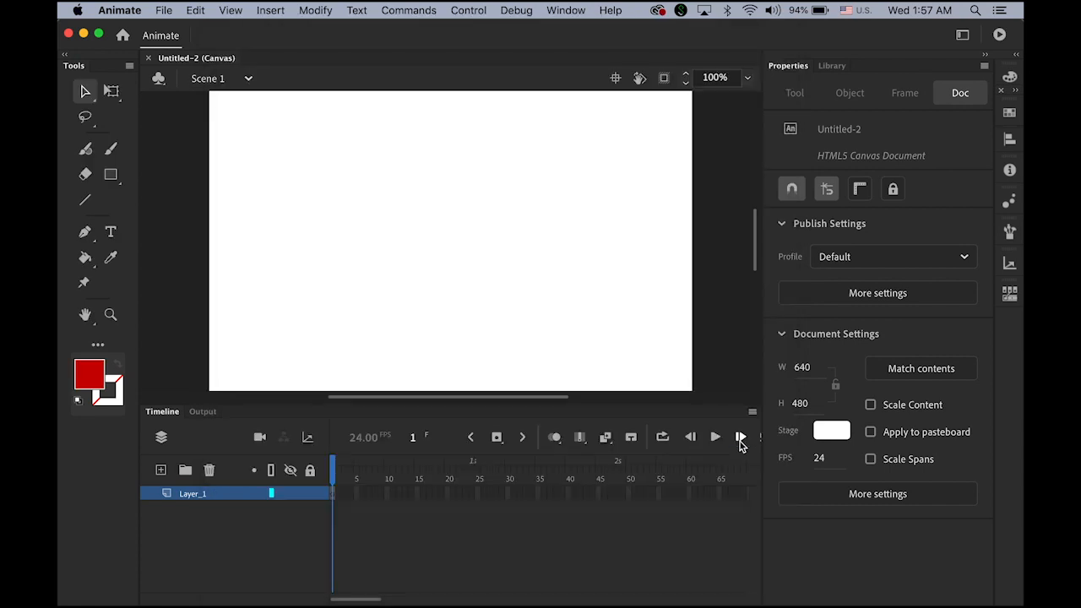
pyautogui.doubleClick(83, 315)
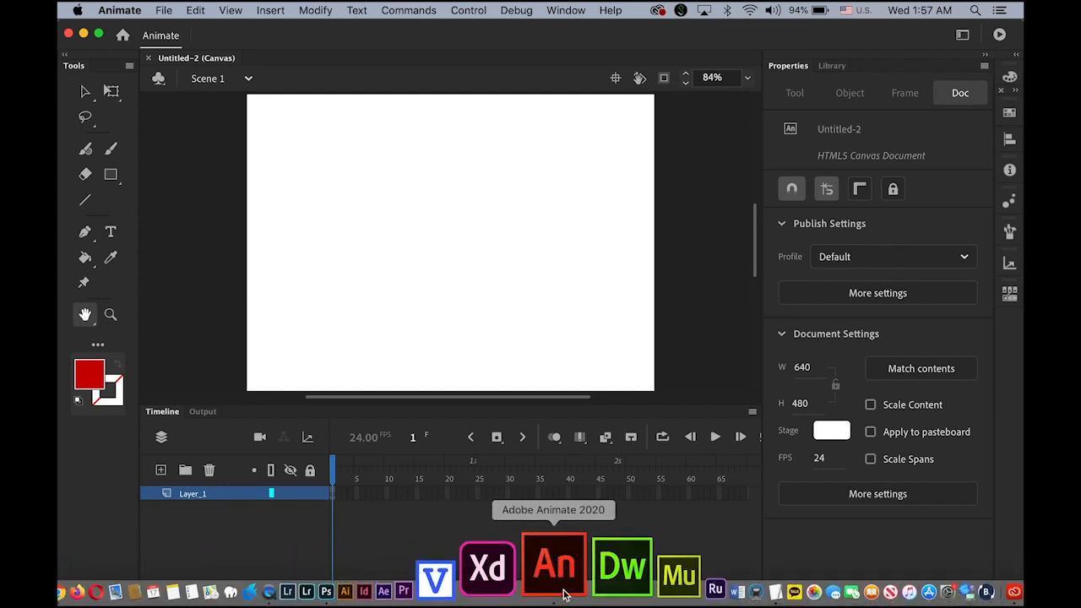
# - Copy the entire Background layer of iron.psd in Photoshop and paste it into frame 1 of Layer_1 in Animate
pyautogui.click(433, 577)
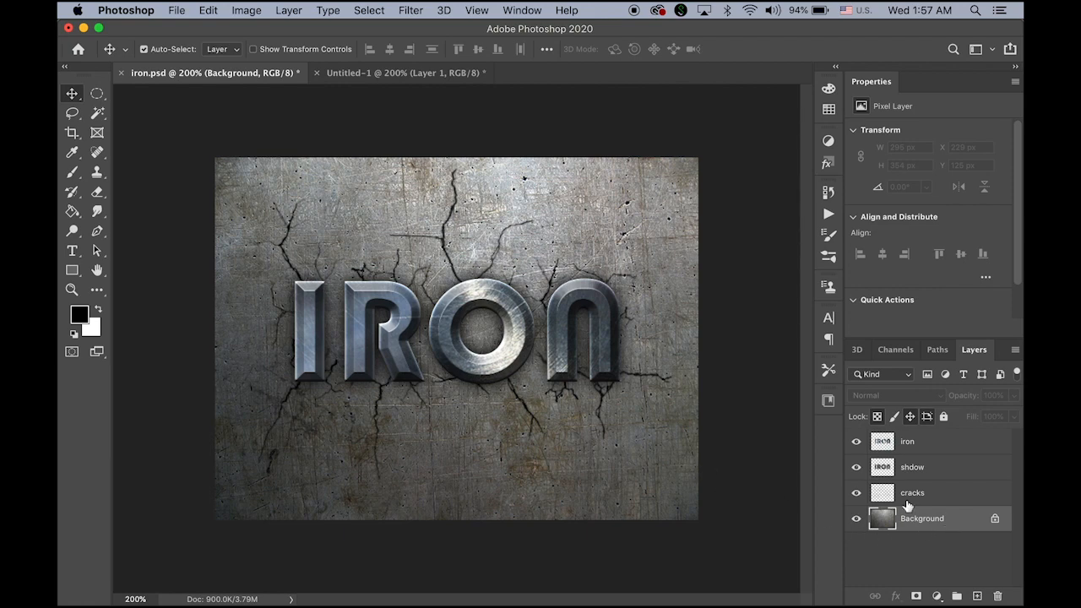
pyautogui.press('super+a')
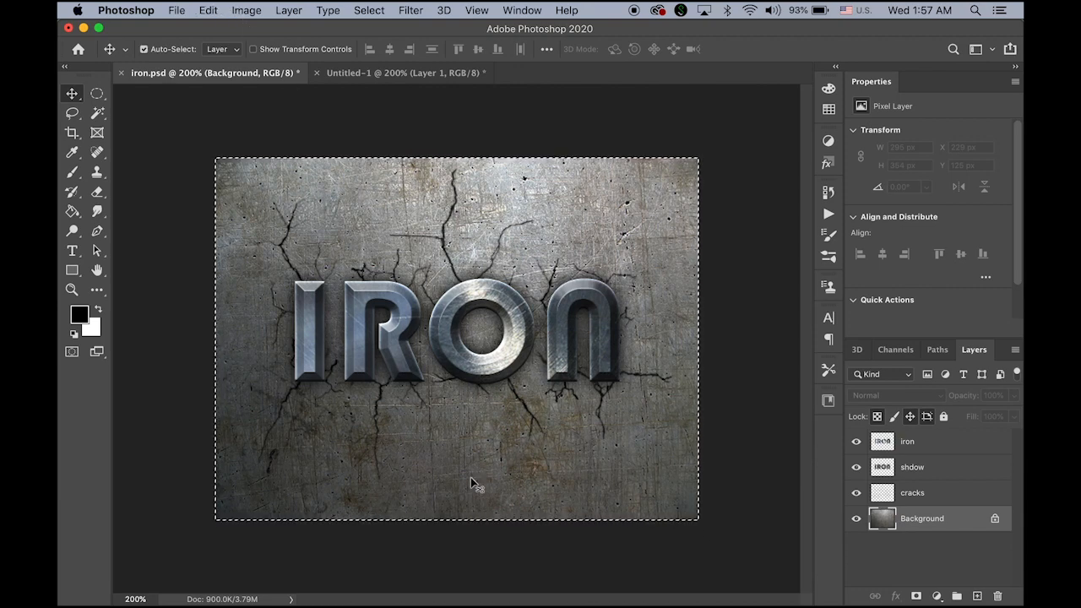
pyautogui.moveTo(341, 596)
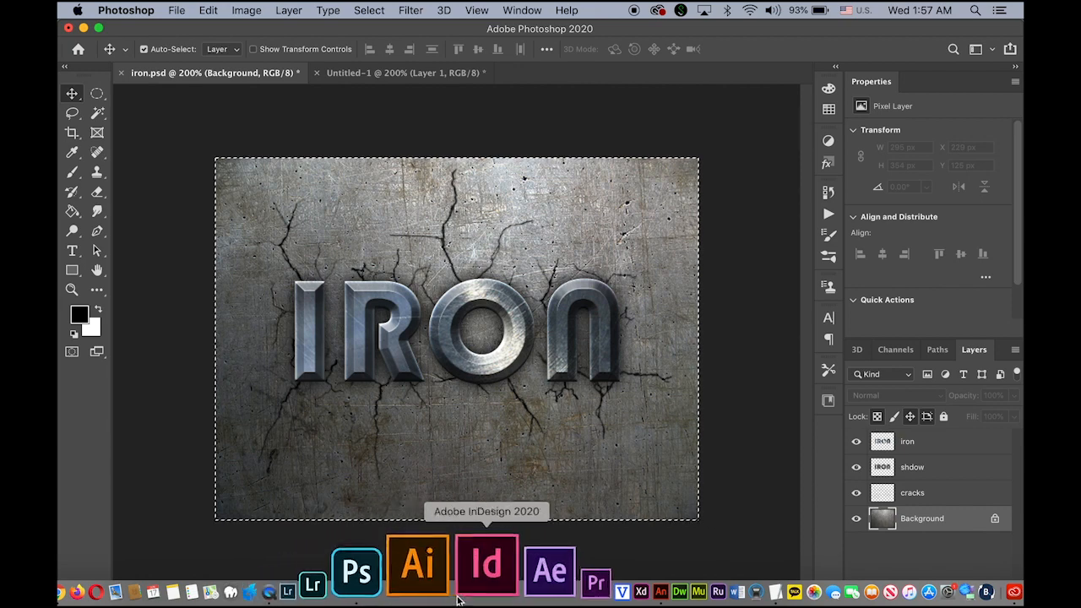
pyautogui.click(560, 589)
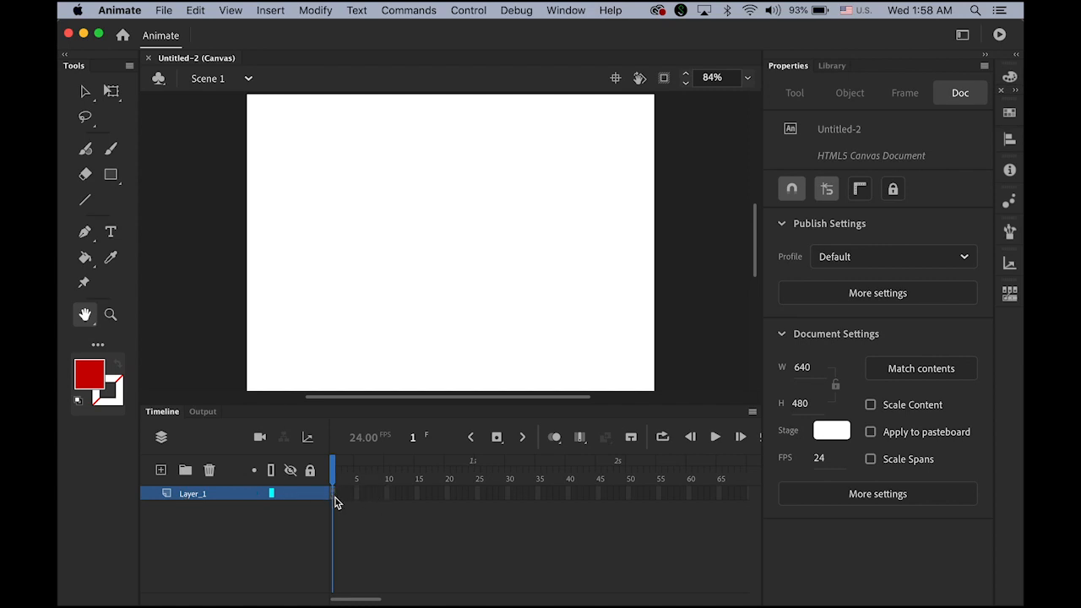
pyautogui.click(86, 93)
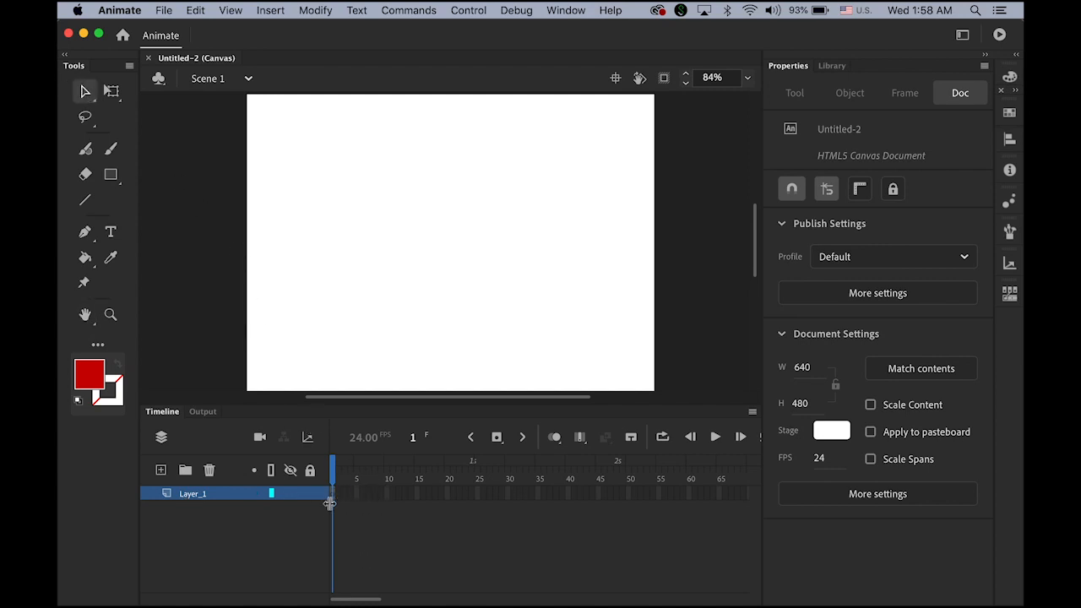
pyautogui.click(333, 497)
pyautogui.press('super+v')
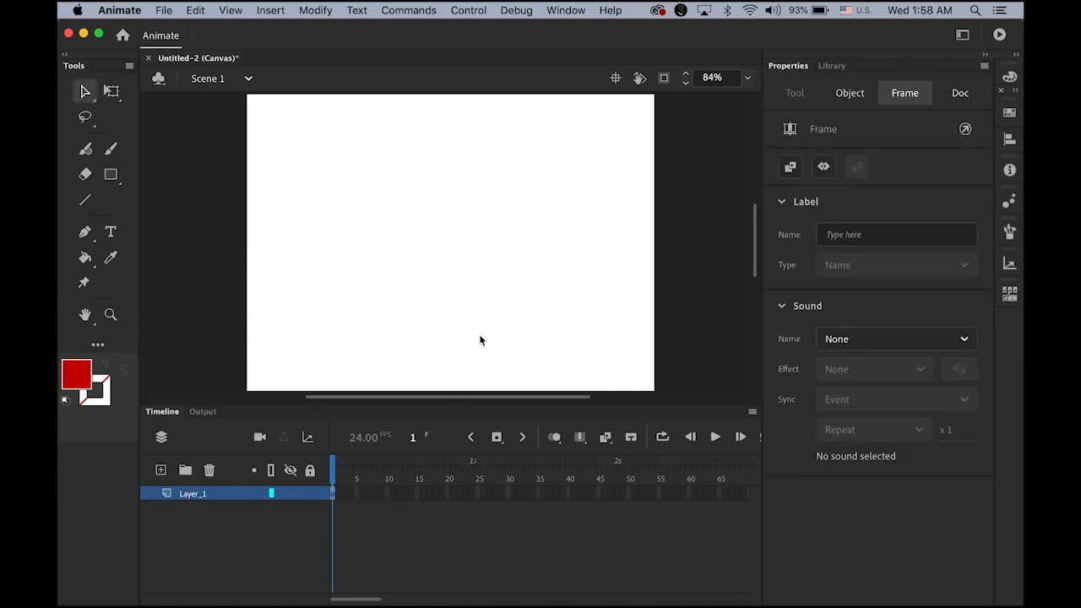
# - Rename the timeline layer Layer_1 as BG
pyautogui.doubleClick(185, 496)
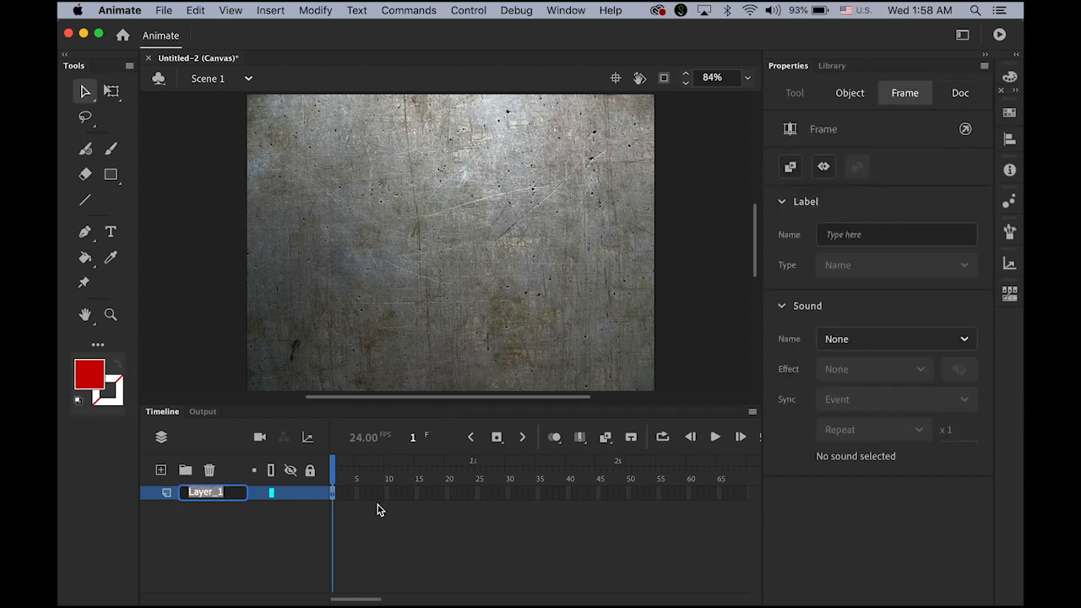
pyautogui.write('BG')
pyautogui.press('Return')
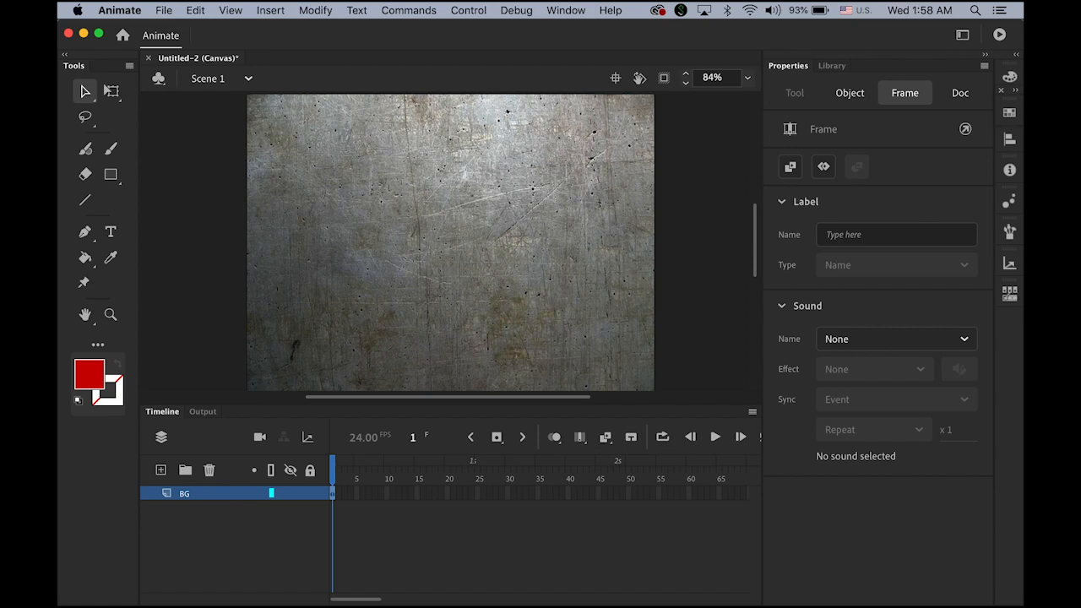
# - Switch to Photoshop and copy the shdow layer of iron.psd
pyautogui.moveTo(520, 603)
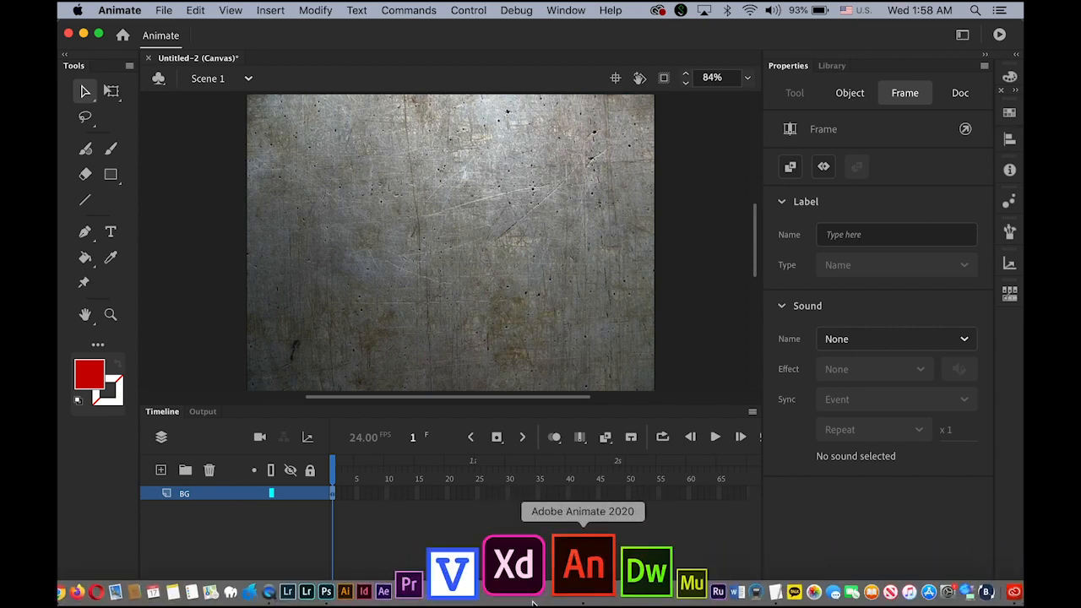
pyautogui.click(437, 589)
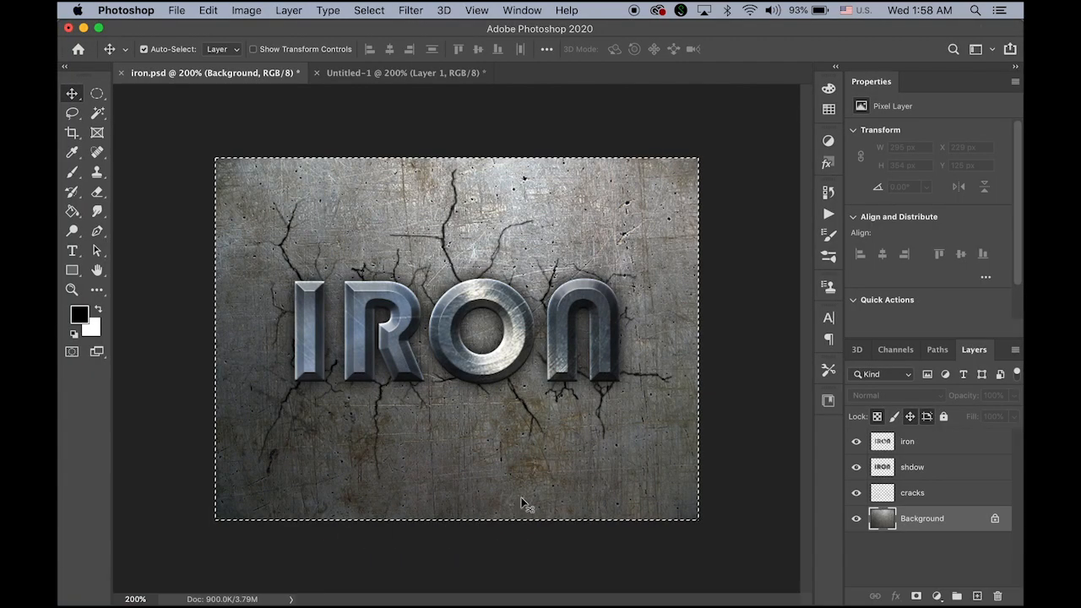
pyautogui.click(939, 497)
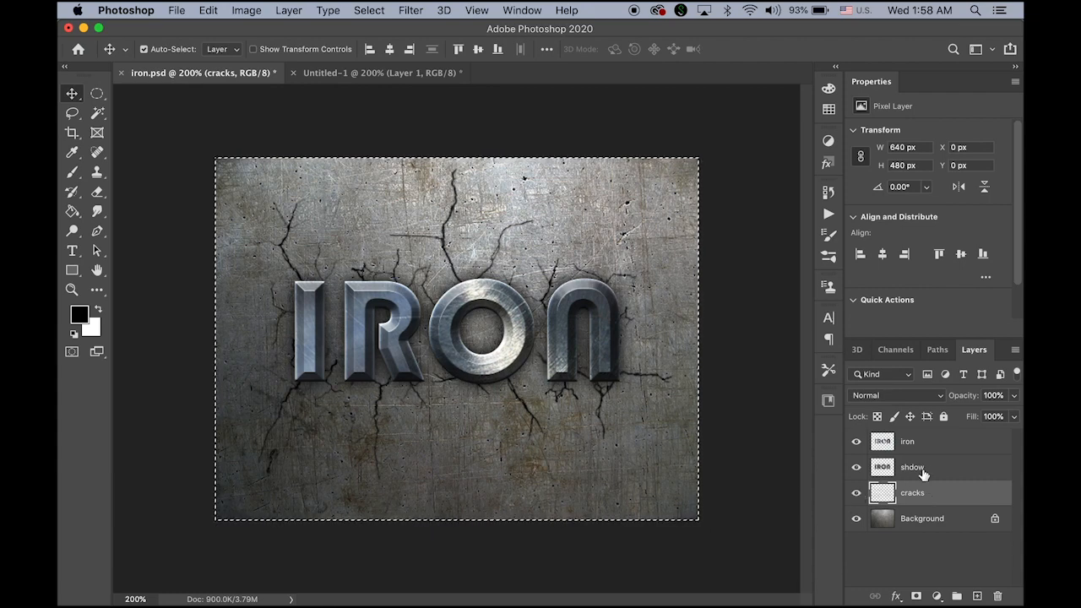
pyautogui.click(919, 470)
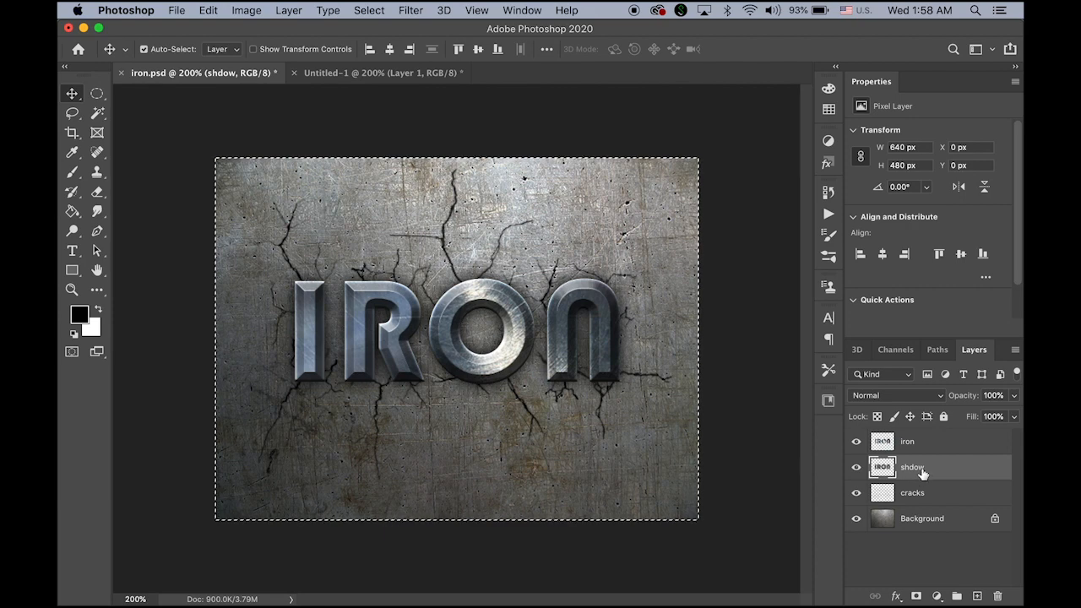
pyautogui.press('super+c')
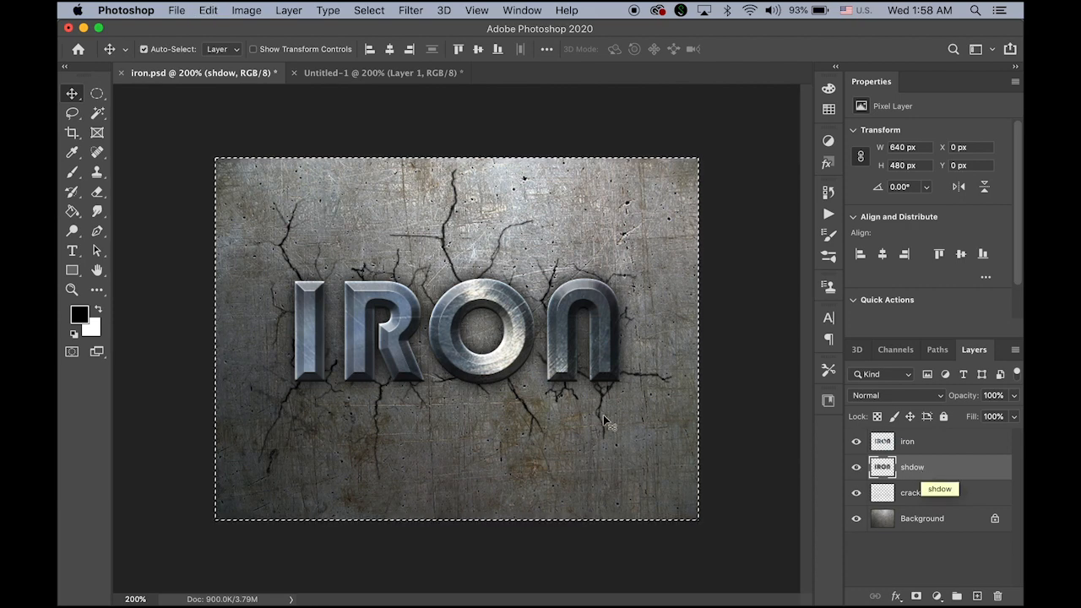
# - Return to Animate, paste the copied artwork into frame 1 of a new timeline layer and rename that layer shadow
pyautogui.moveTo(359, 601)
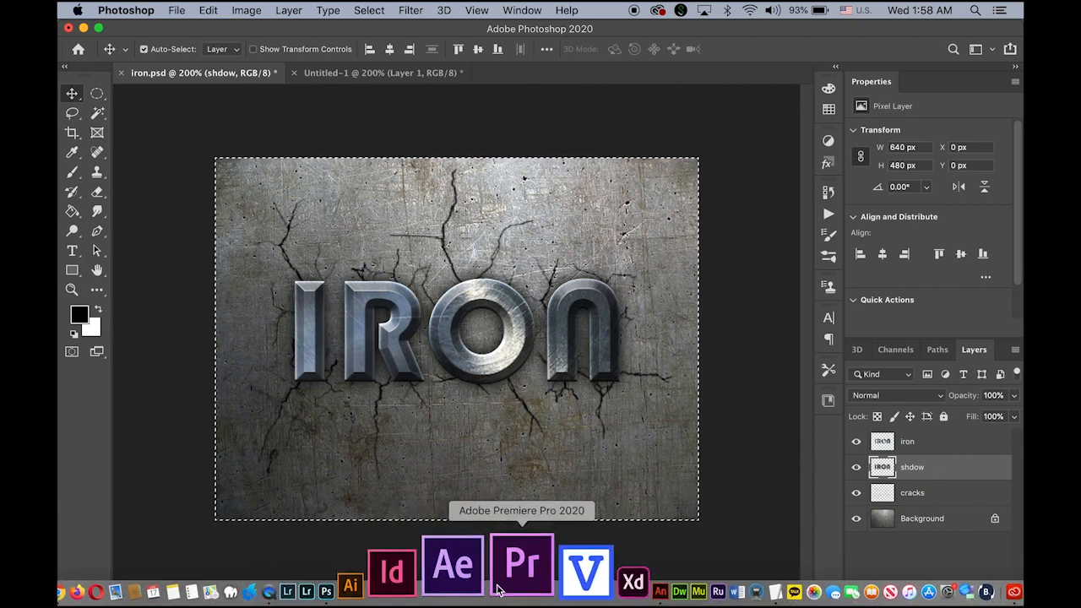
pyautogui.click(560, 584)
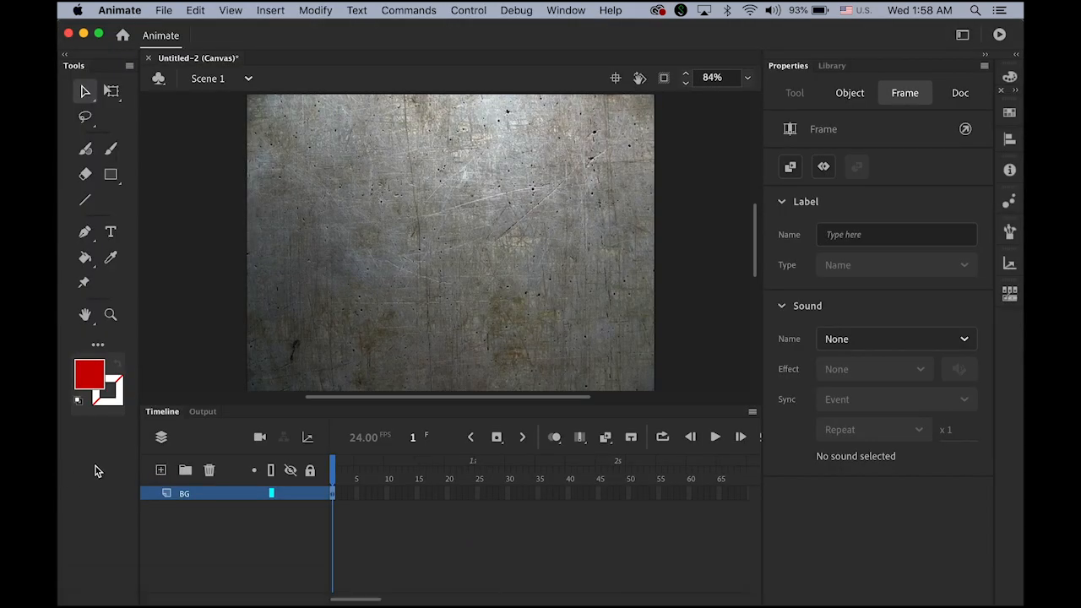
pyautogui.click(161, 470)
pyautogui.click(334, 501)
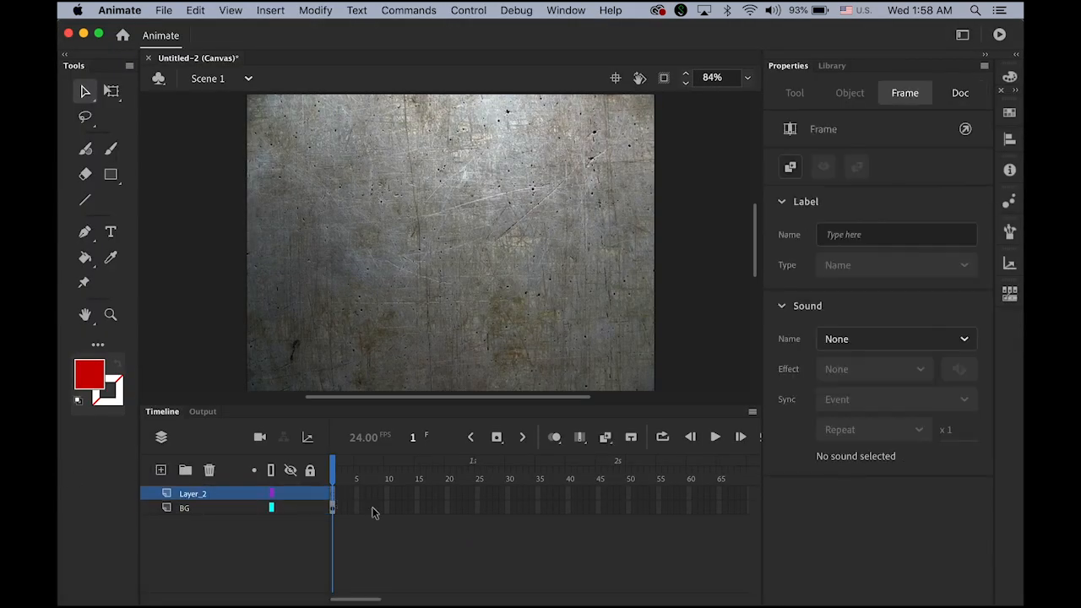
pyautogui.press('super+v')
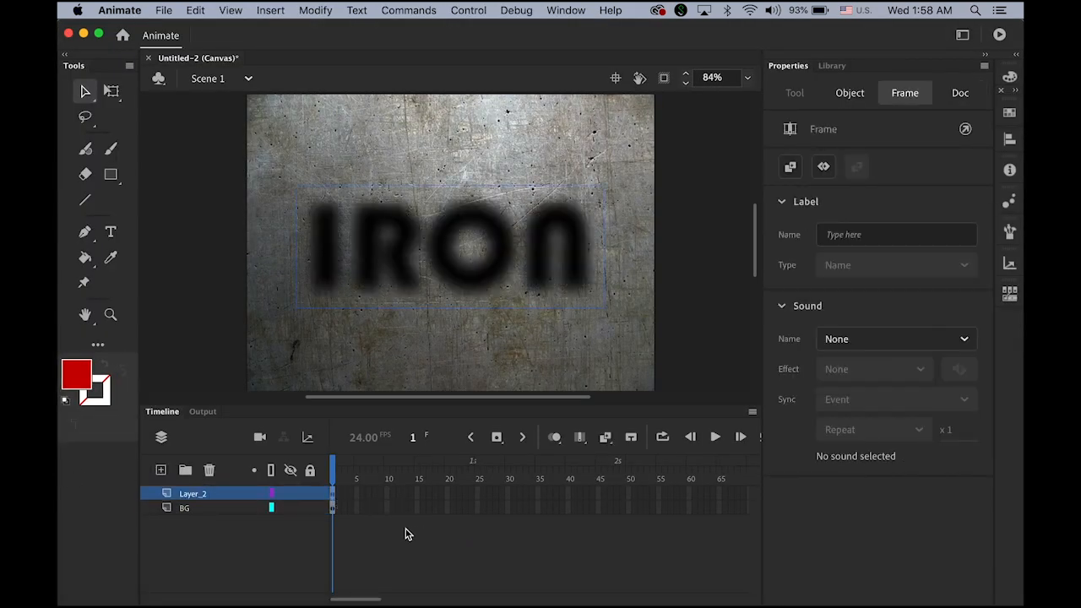
pyautogui.doubleClick(193, 495)
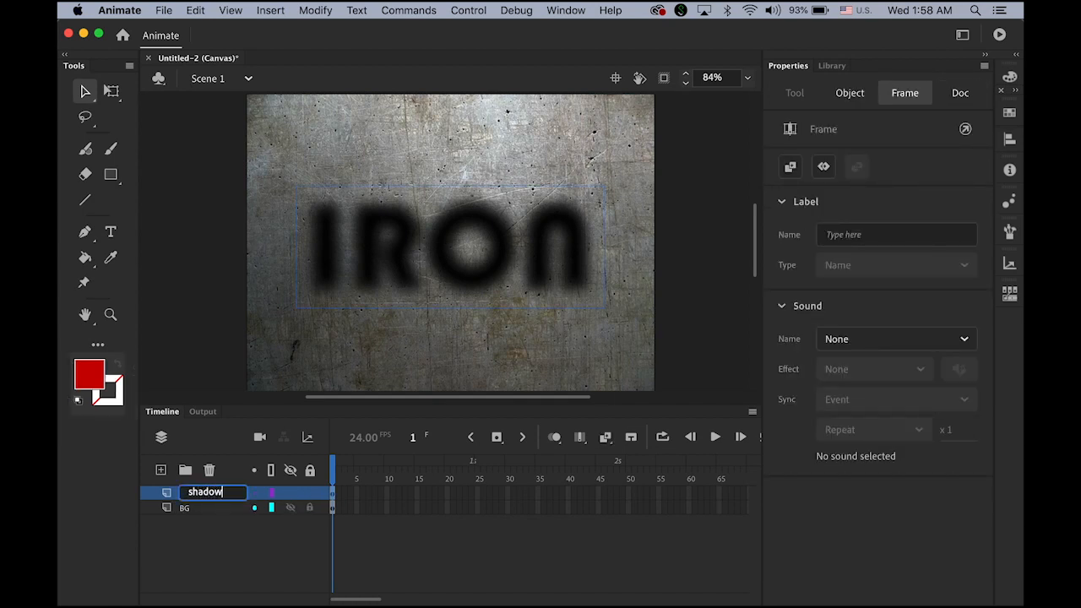
# - Copy the iron layer of iron.psd in Photoshop and paste it into a new layer above shadow in Animate
pyautogui.moveTo(243, 595)
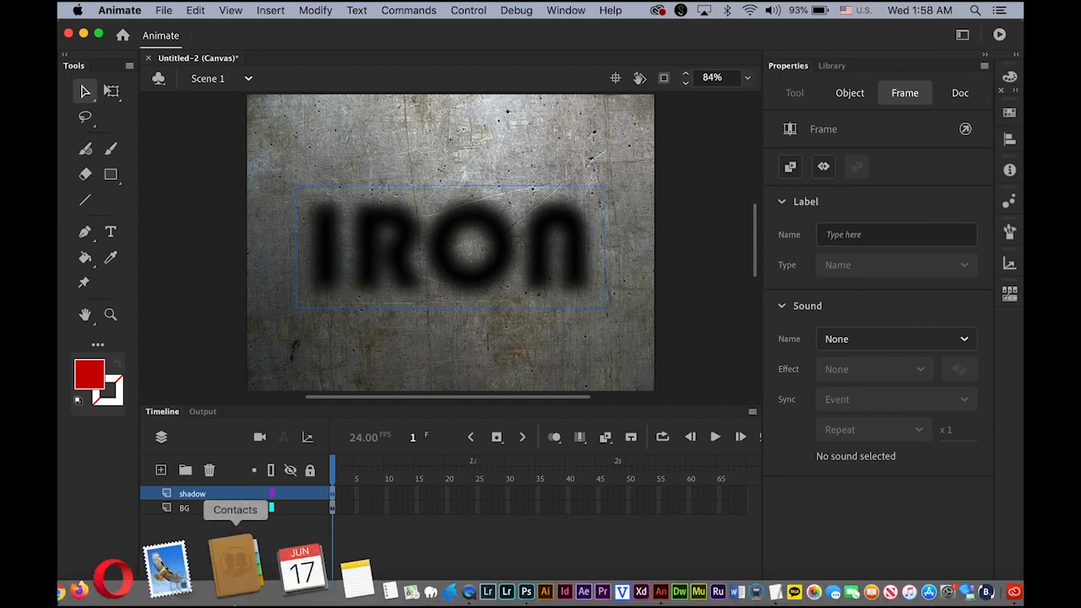
pyautogui.click(454, 568)
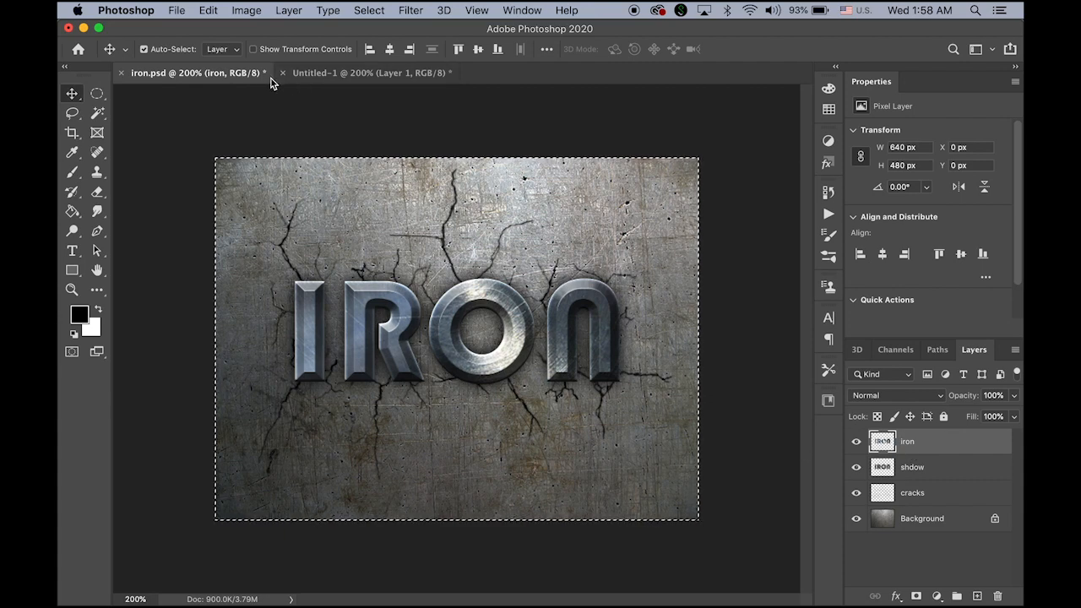
pyautogui.moveTo(210, 593)
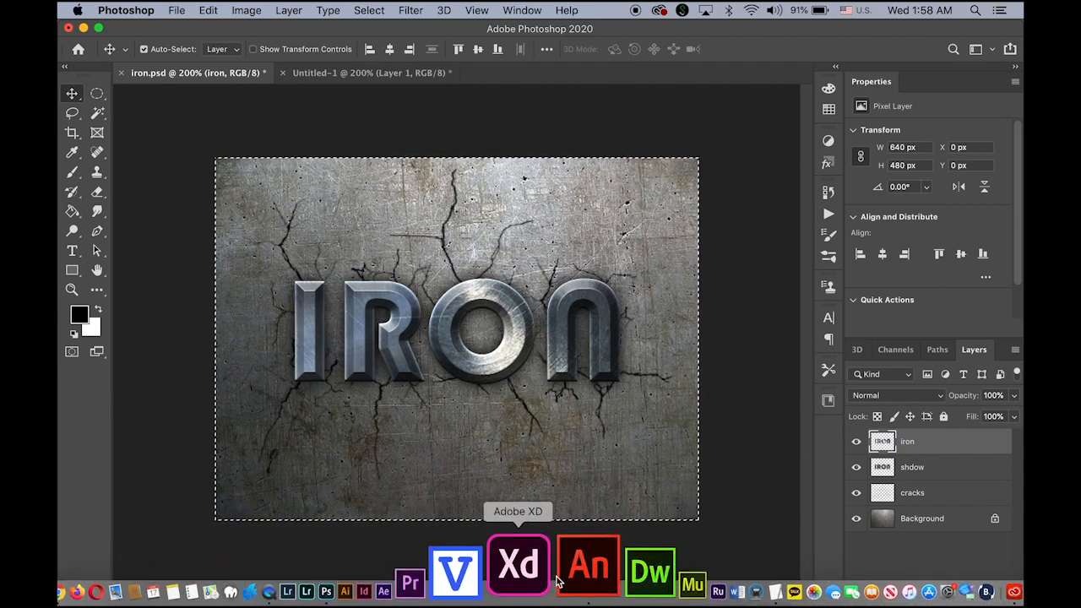
pyautogui.click(566, 582)
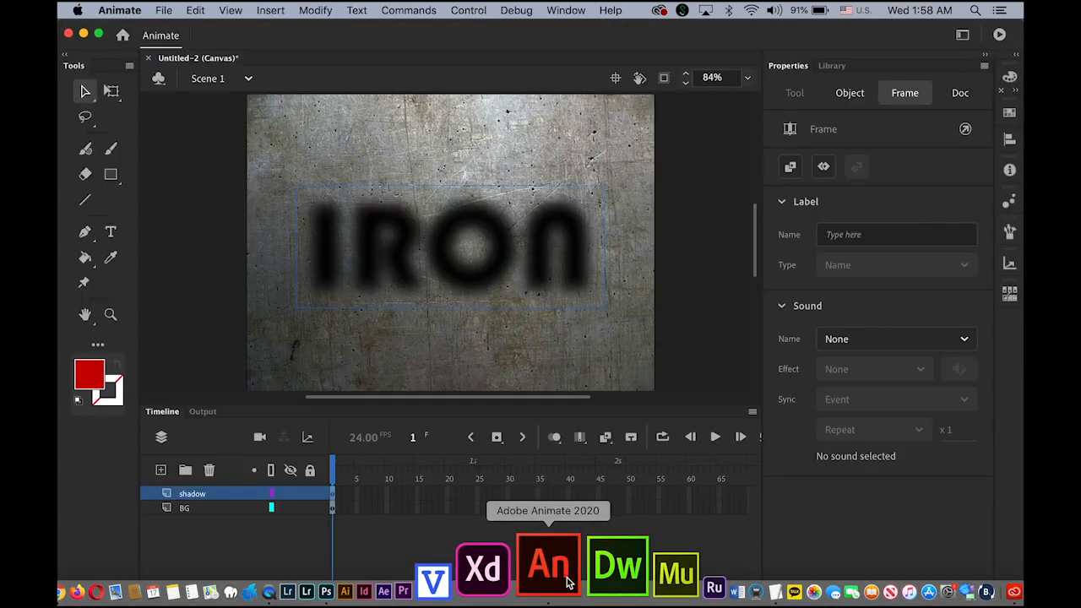
pyautogui.click(162, 470)
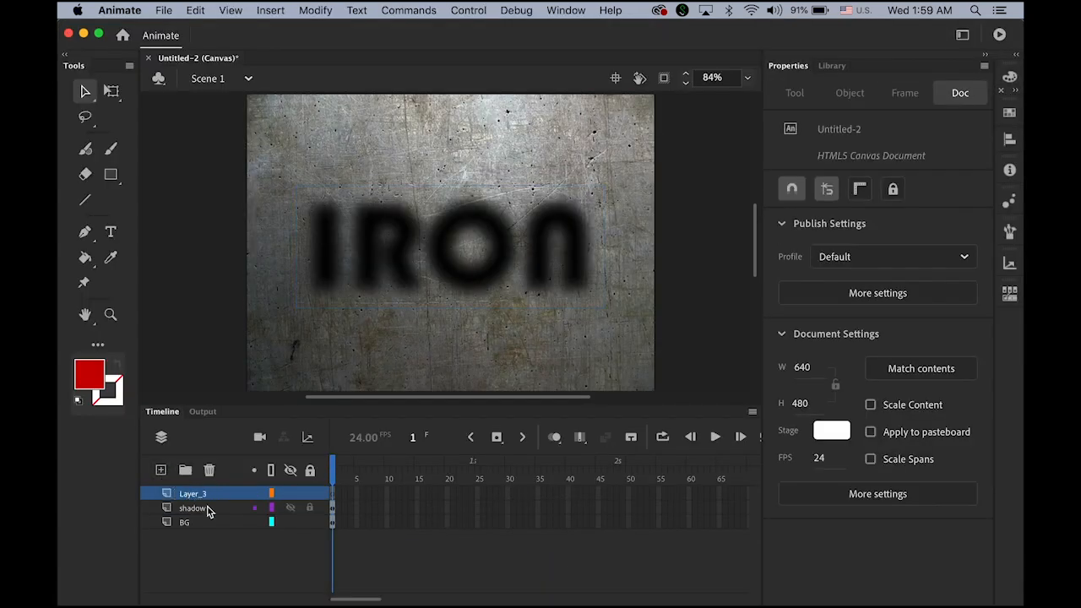
pyautogui.press('super+v')
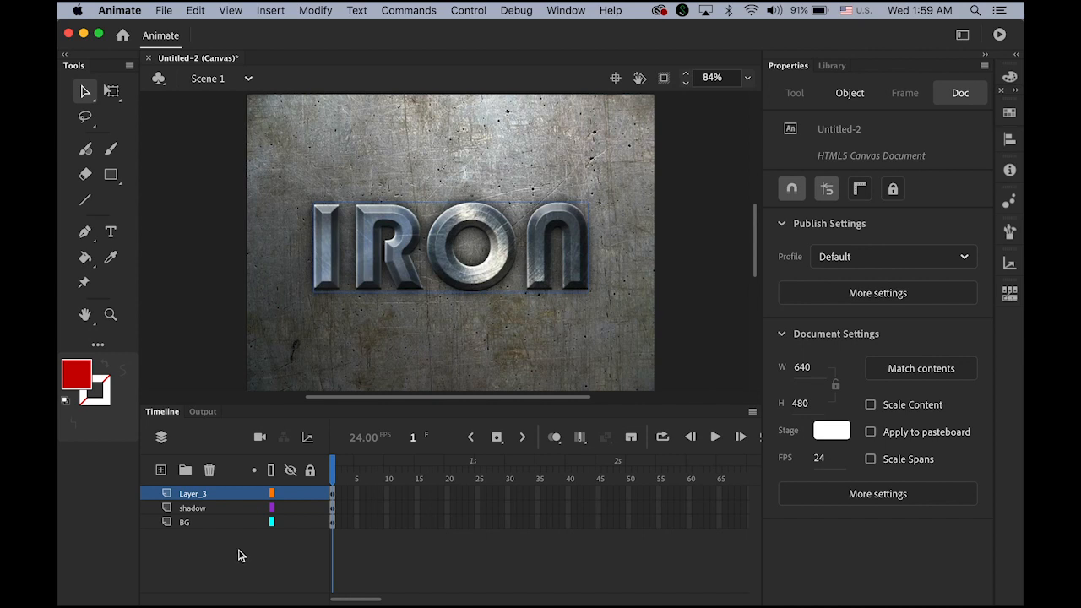
# - Rename the timeline layer Layer_3 as iron
pyautogui.doubleClick(196, 494)
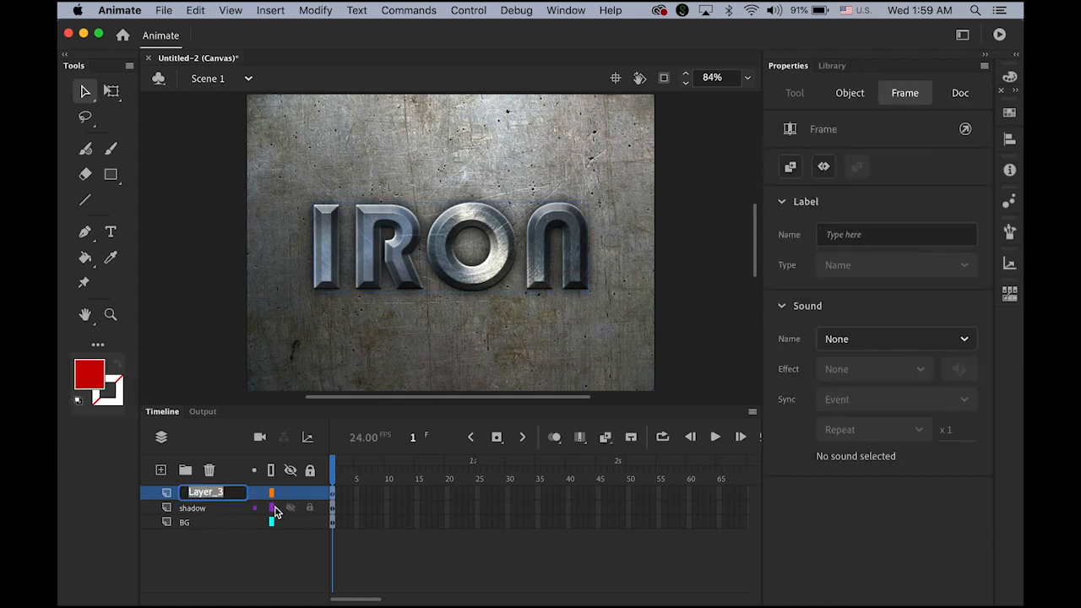
pyautogui.write('iron')
pyautogui.press('Return')
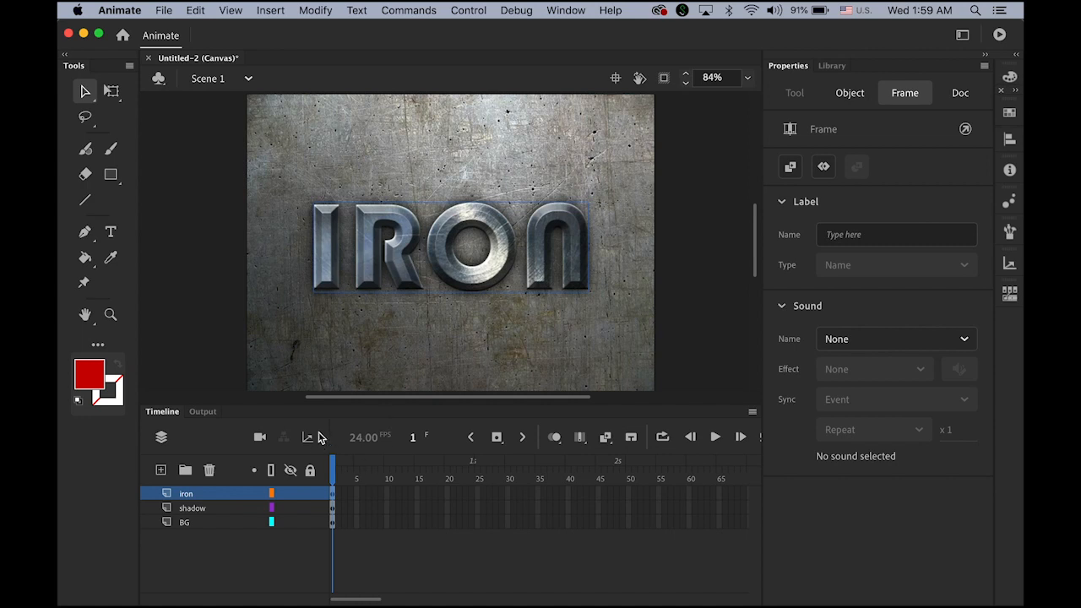
# - Set the document's frame rate to 10 fps
pyautogui.click(333, 510)
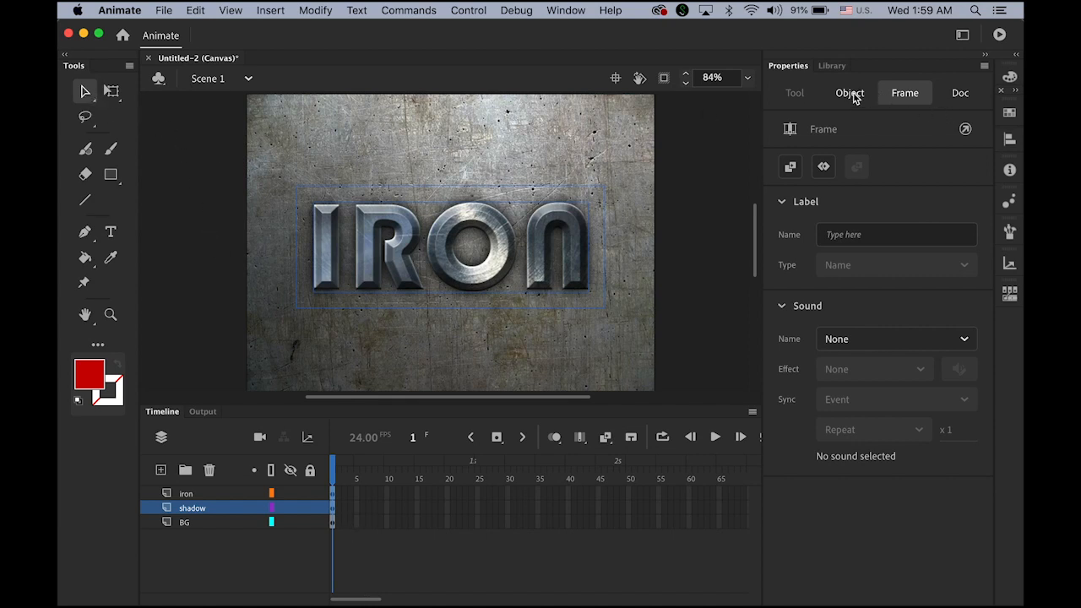
pyautogui.click(678, 262)
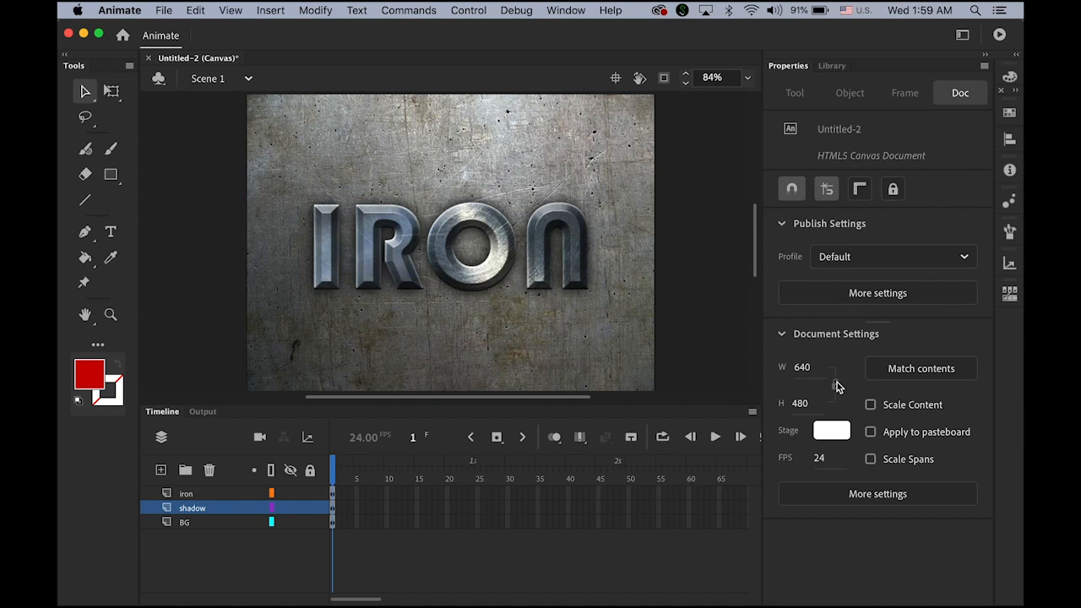
pyautogui.click(822, 461)
pyautogui.write('10')
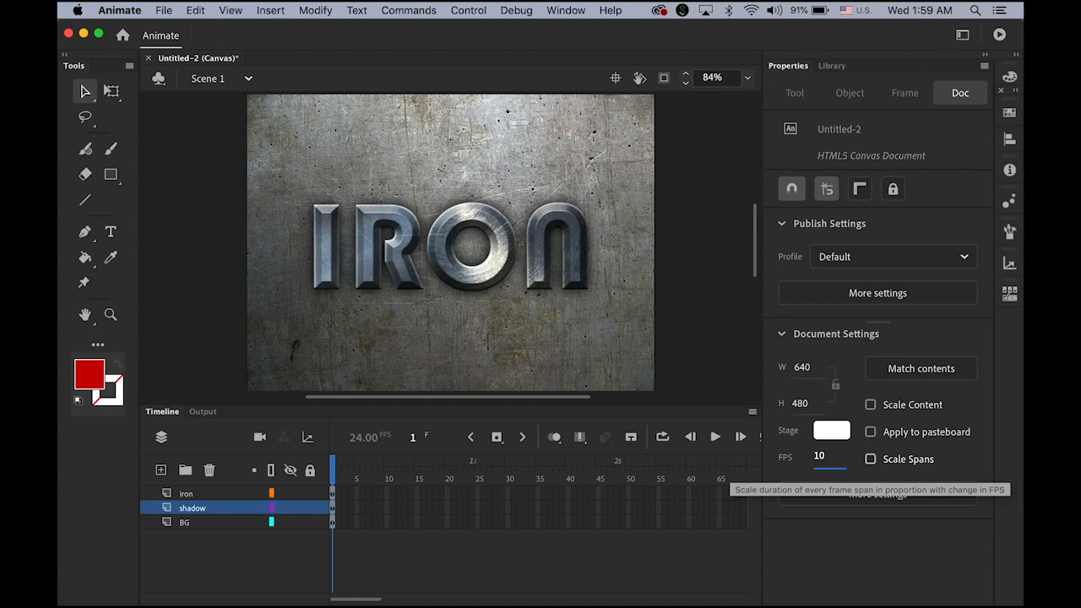
pyautogui.press('Return')
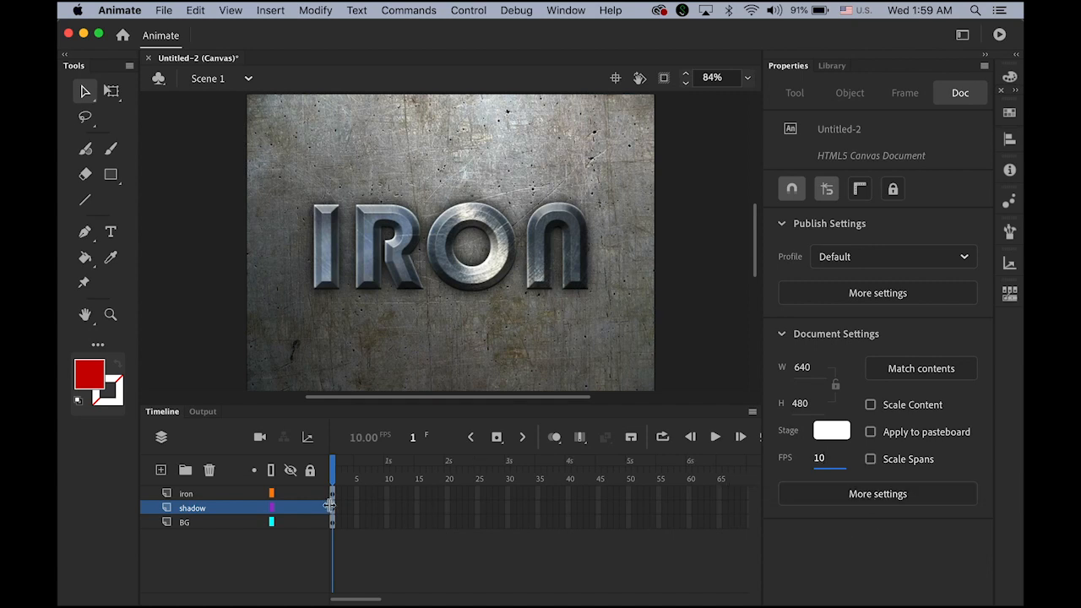
# - Create classic tweens on the iron and shadow layers and insert keyframes for both at frame 10
pyautogui.click(334, 509)
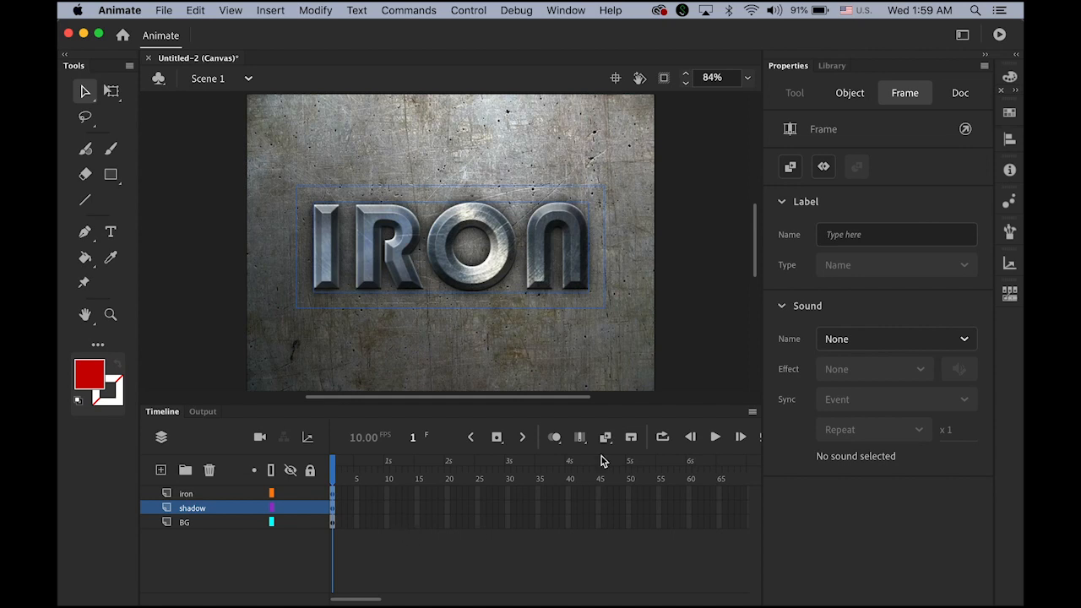
pyautogui.click(266, 10)
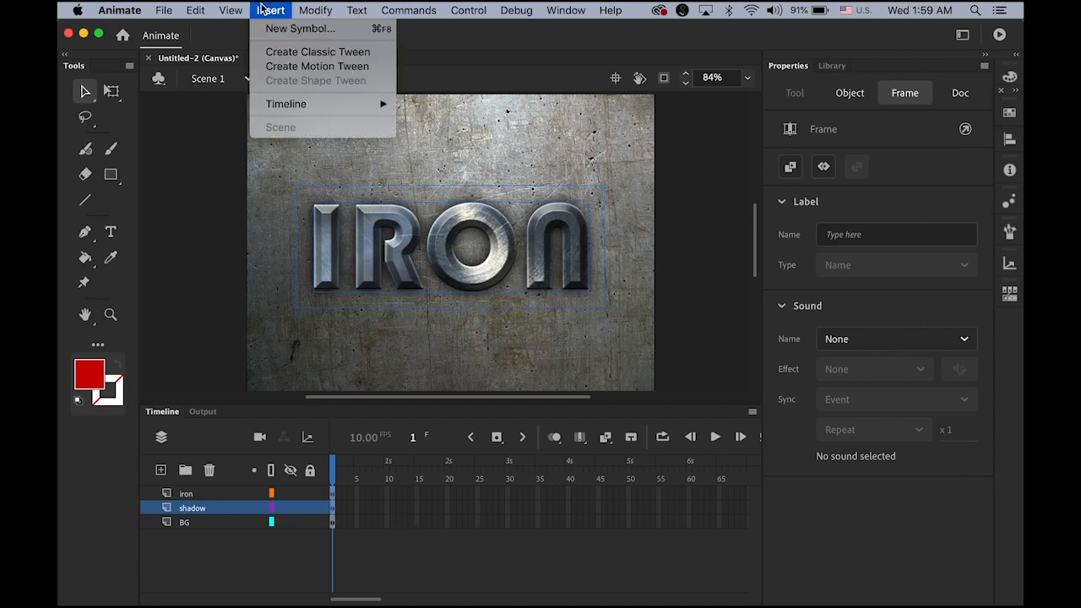
pyautogui.click(311, 52)
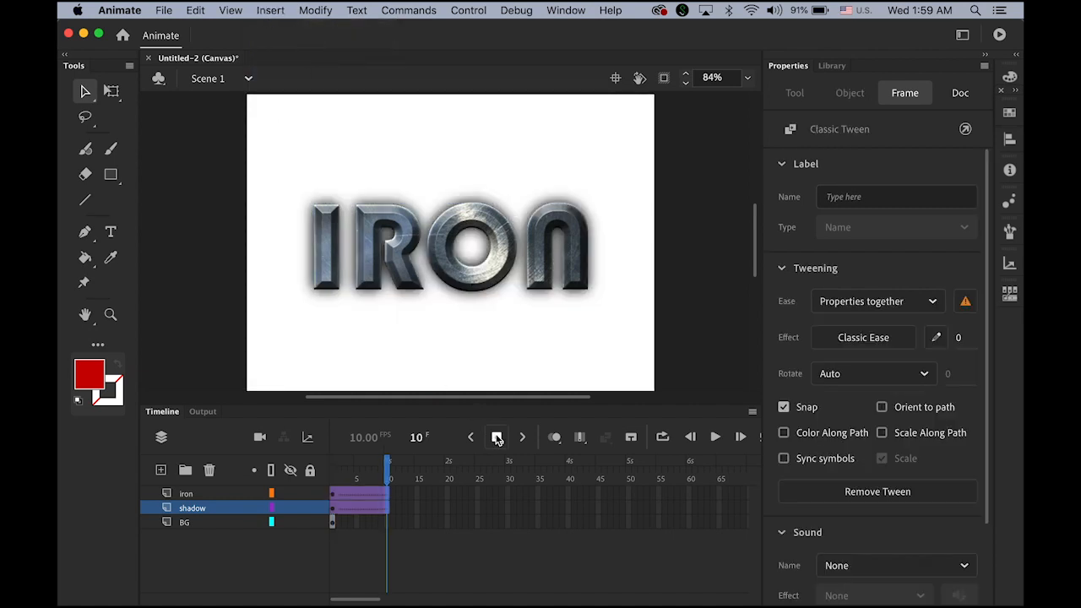
pyautogui.click(497, 437)
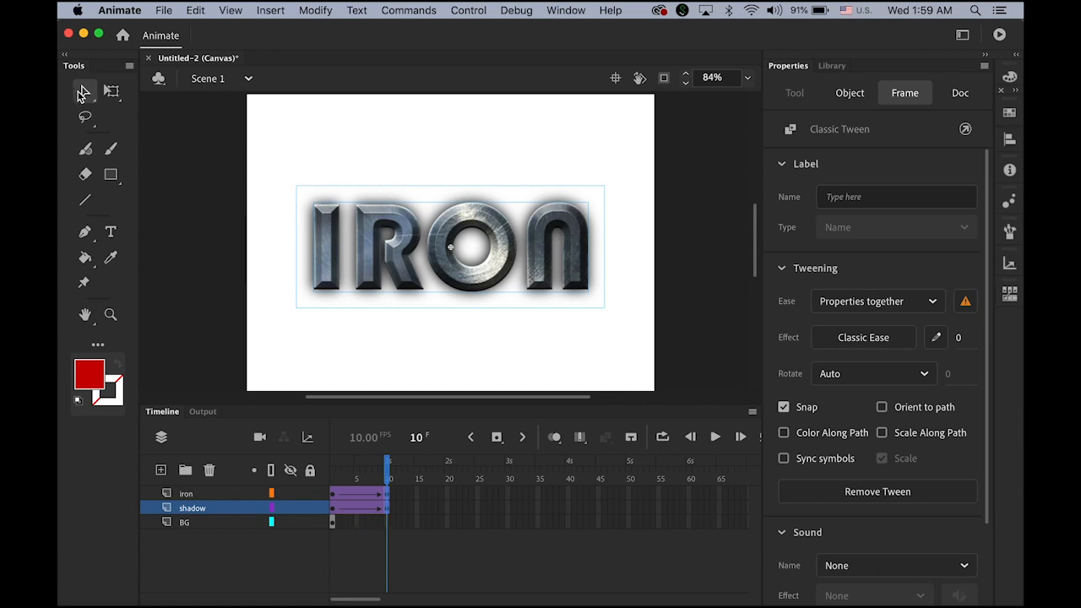
# - Enlarge the iron text instance at frame 1 to about 1488 x 487 px with Free Transform, and play the tween through frame 10
pyautogui.click(187, 140)
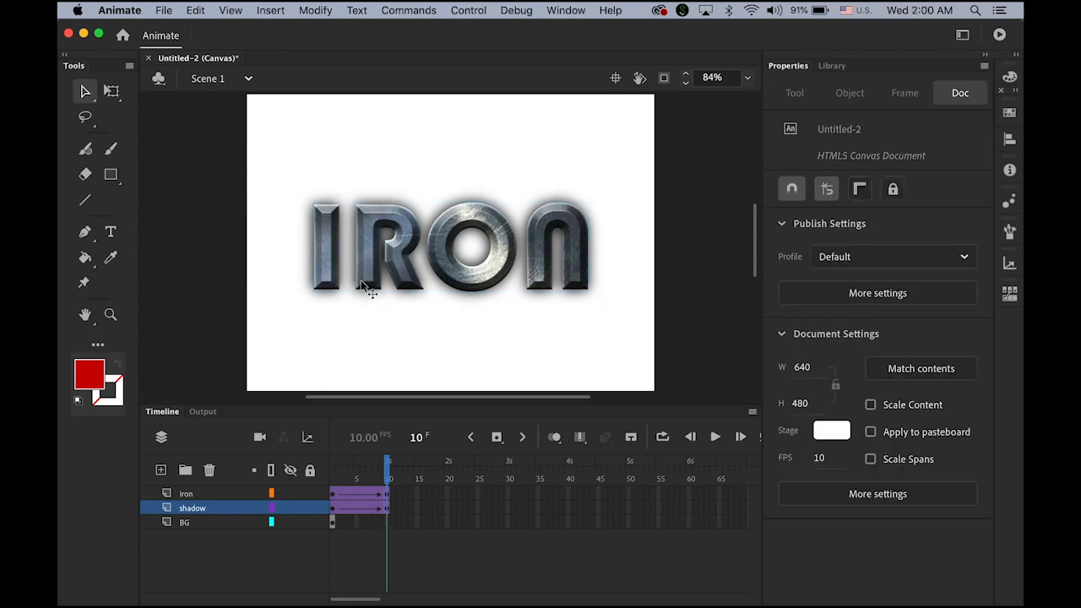
pyautogui.click(334, 274)
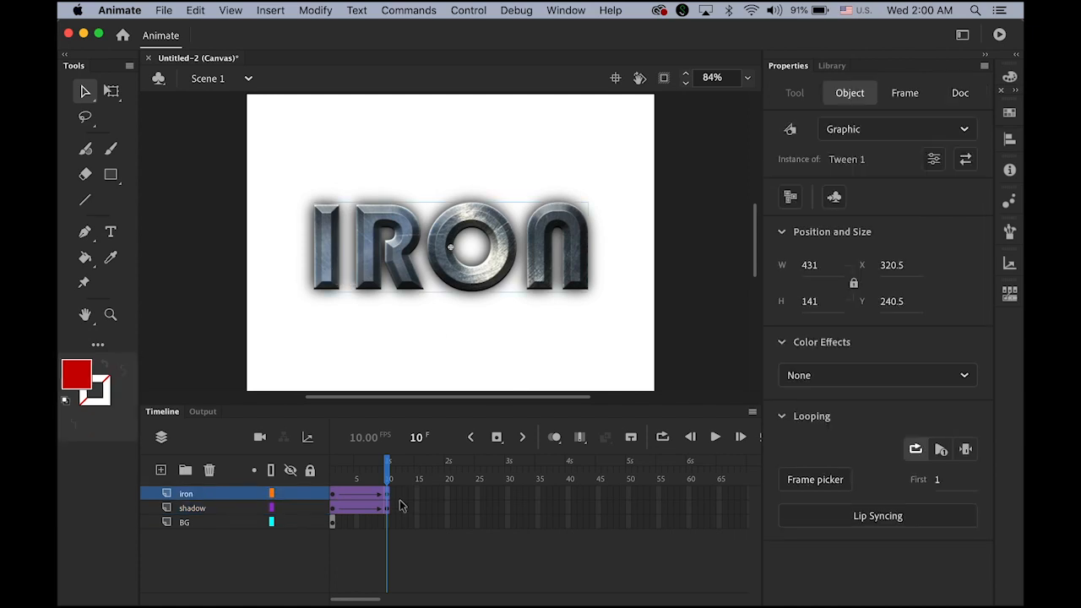
pyautogui.click(193, 508)
pyautogui.click(195, 497)
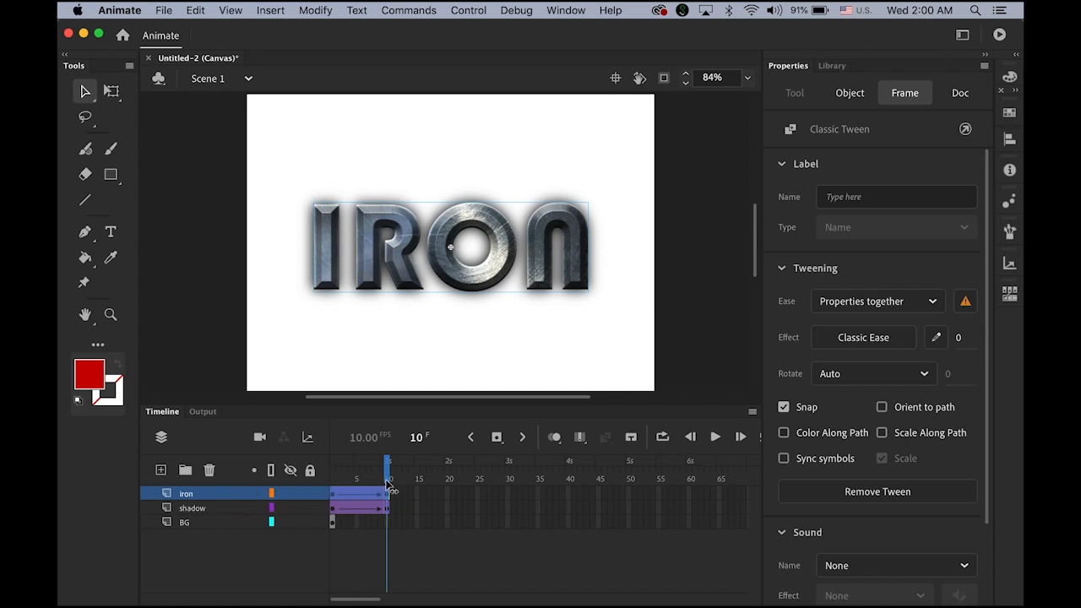
pyautogui.moveTo(386, 484); pyautogui.dragTo(332, 484)
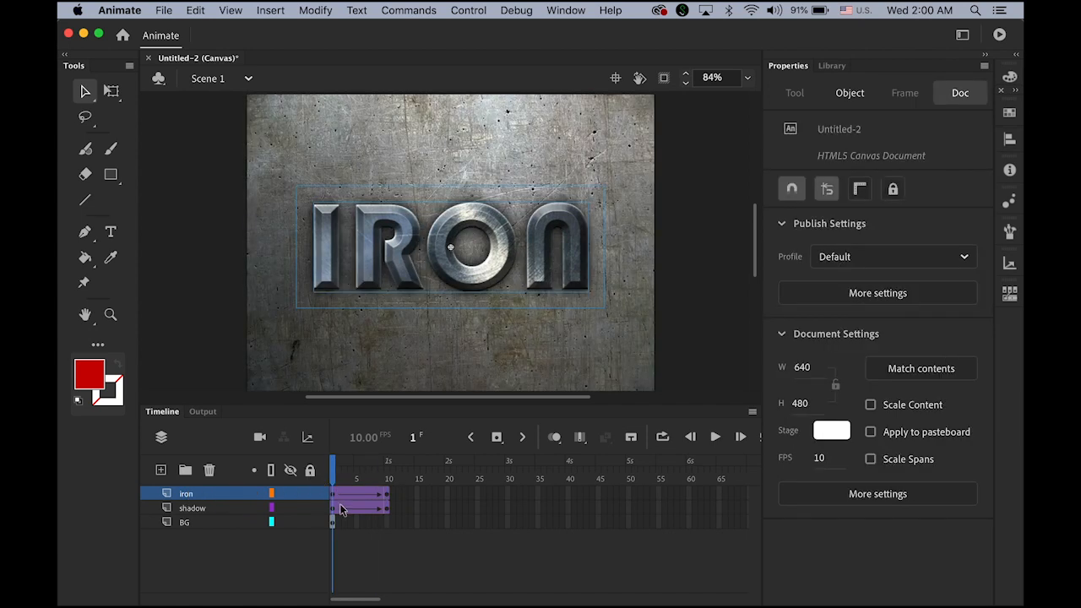
pyautogui.click(333, 496)
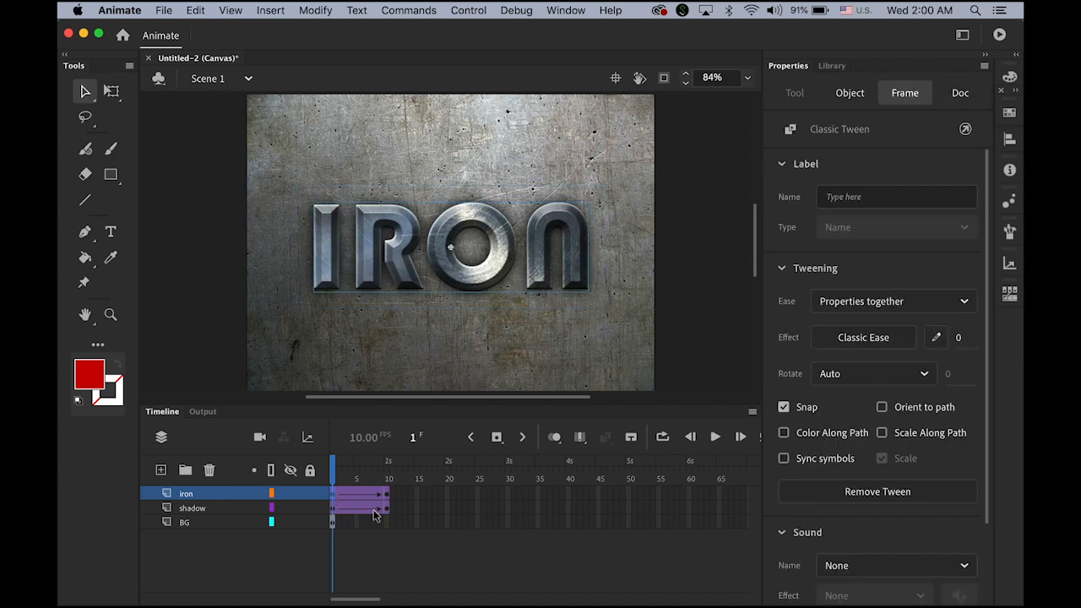
pyautogui.click(473, 279)
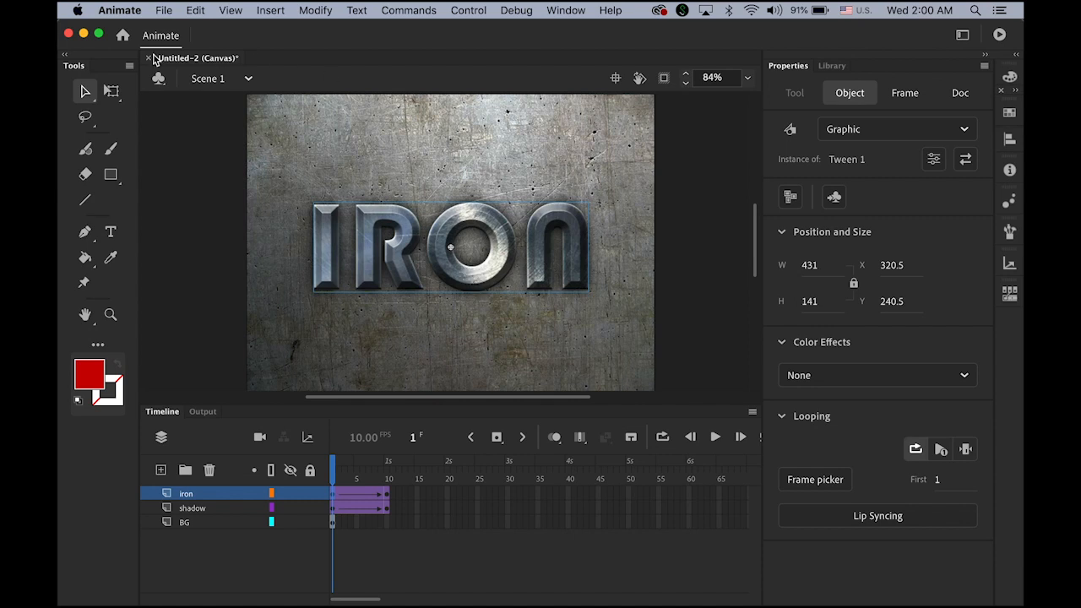
pyautogui.click(112, 92)
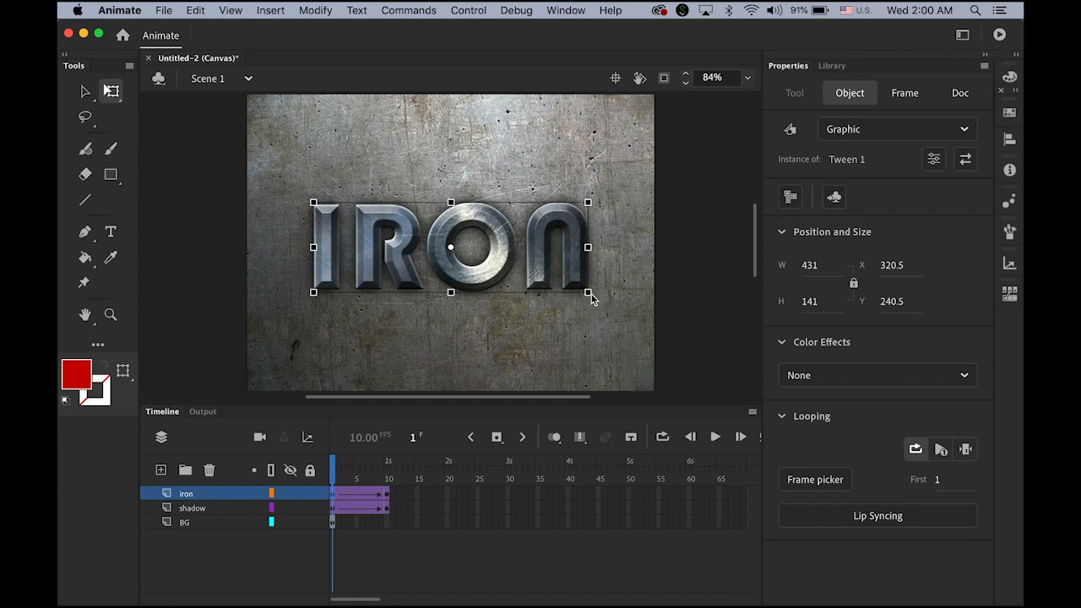
pyautogui.moveTo(608, 305); pyautogui.dragTo(927, 459)
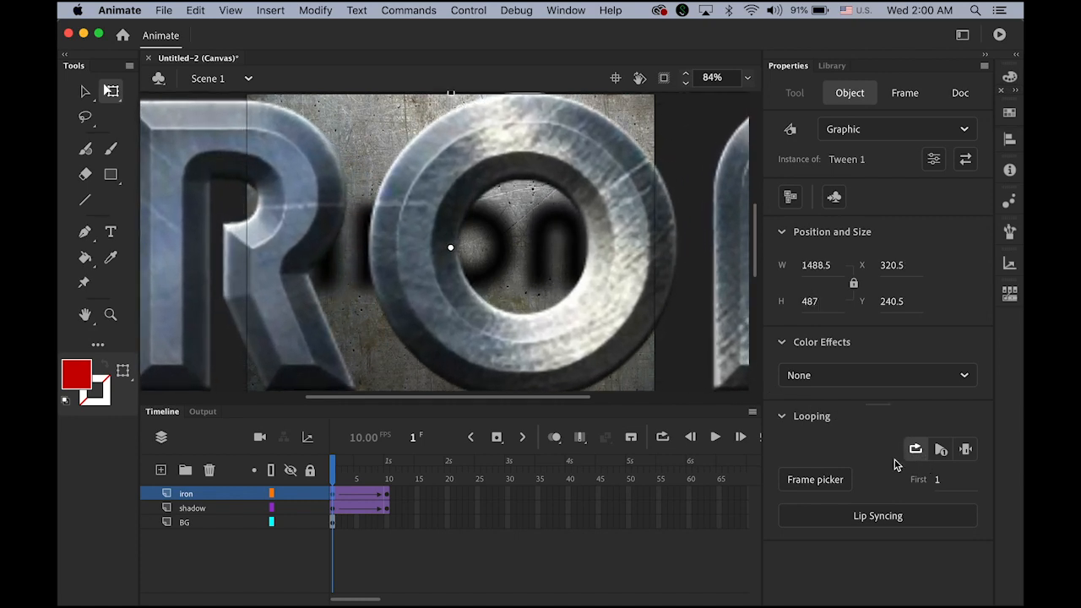
pyautogui.press('Return')
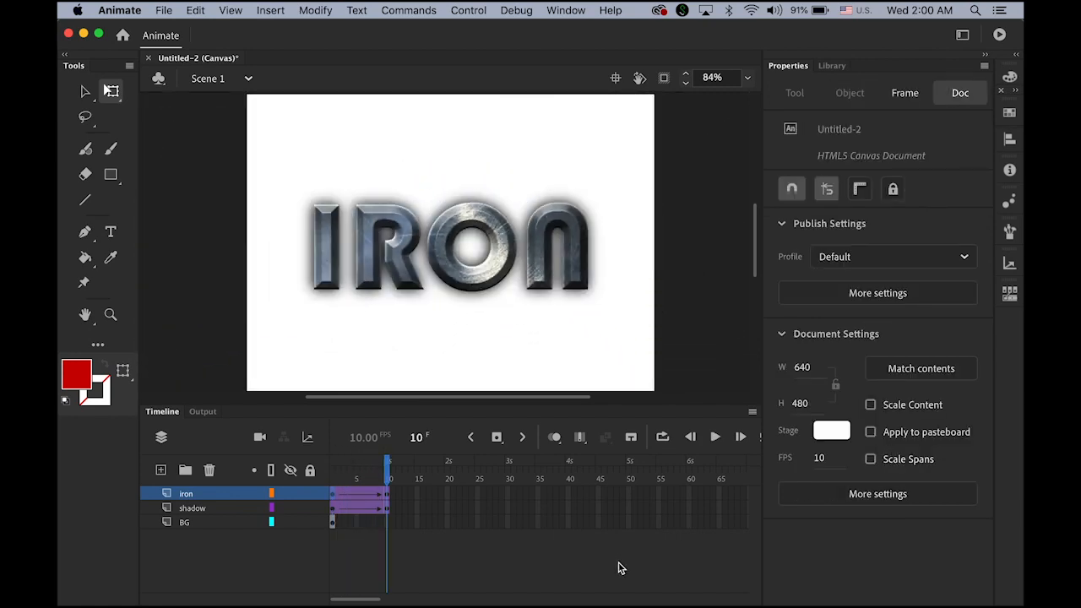
# - Shrink the shadow instance at frame 1 to about 252 x 100 px with Free Transform, and scrub through the tween
pyautogui.moveTo(390, 477); pyautogui.dragTo(330, 481)
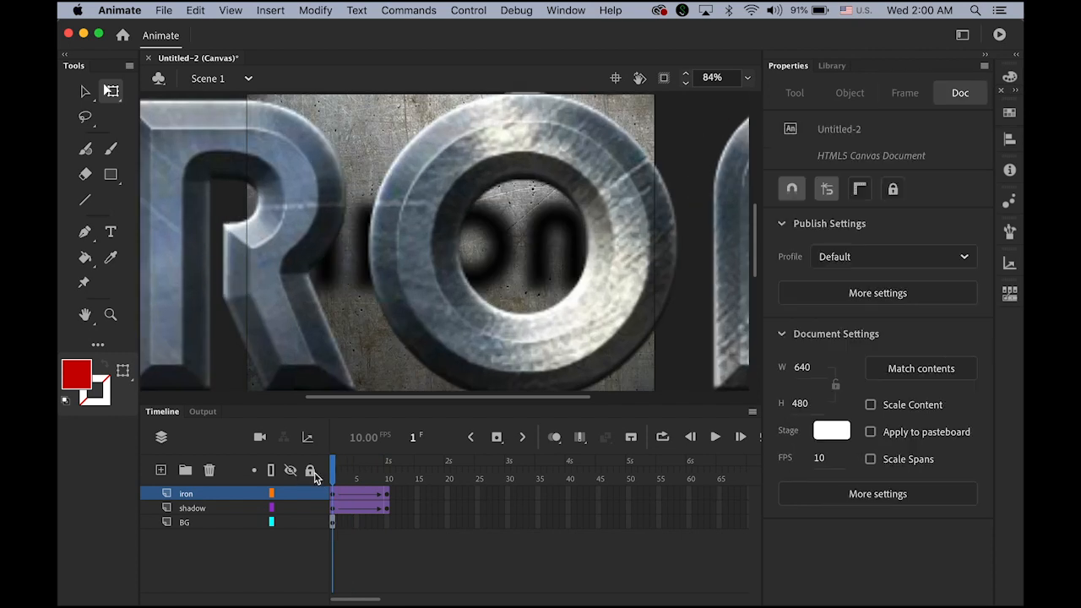
pyautogui.click(332, 509)
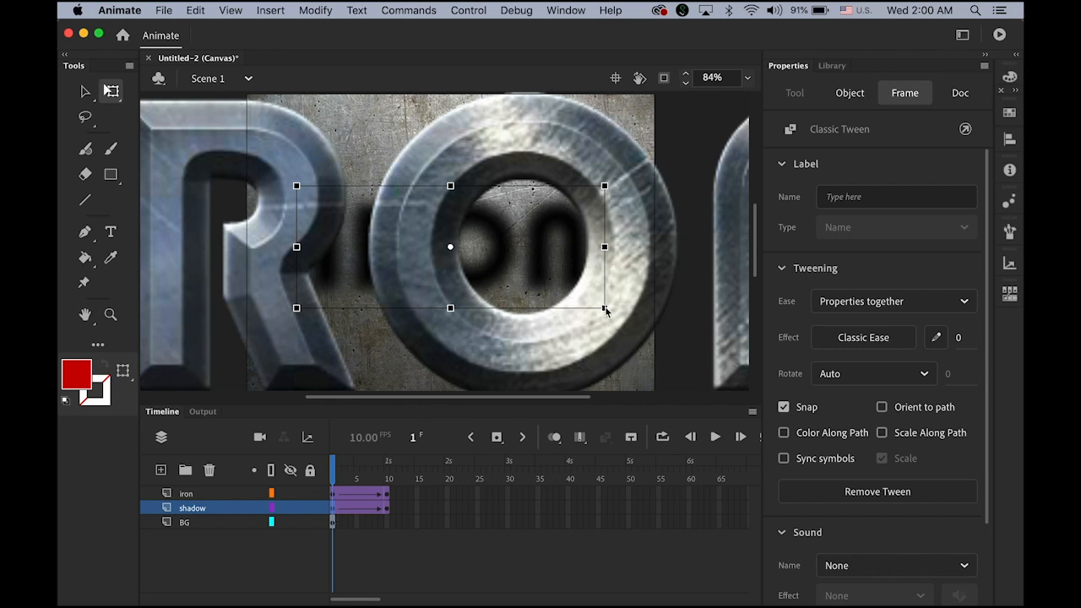
pyautogui.moveTo(604, 308); pyautogui.dragTo(530, 279)
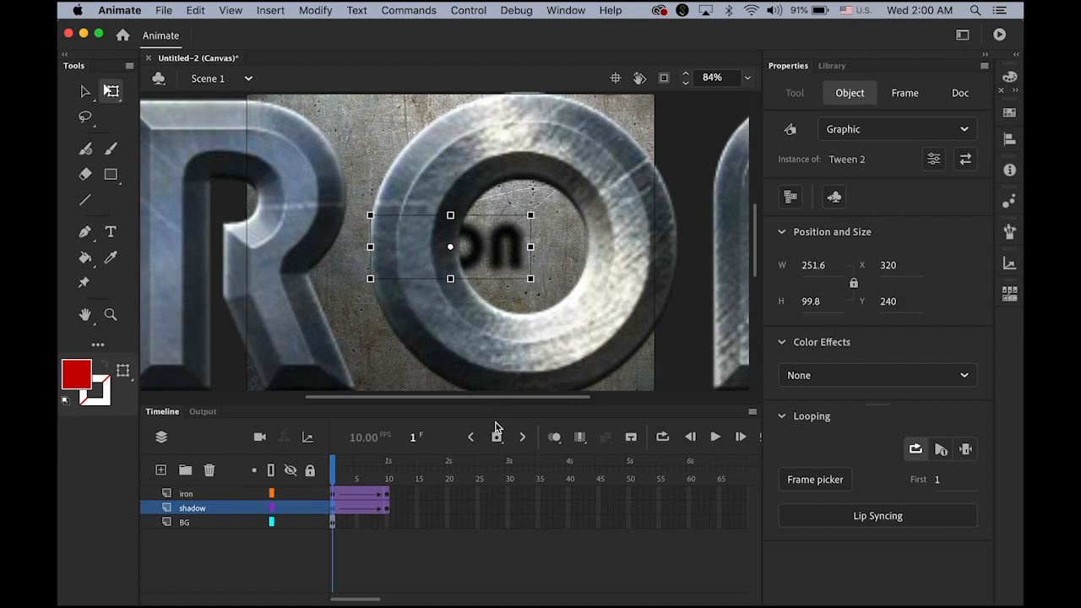
pyautogui.click(350, 469)
pyautogui.moveTo(351, 470)
pyautogui.mouseDown()
pyautogui.moveTo(389, 470)
pyautogui.moveTo(332, 470)
pyautogui.mouseUp()
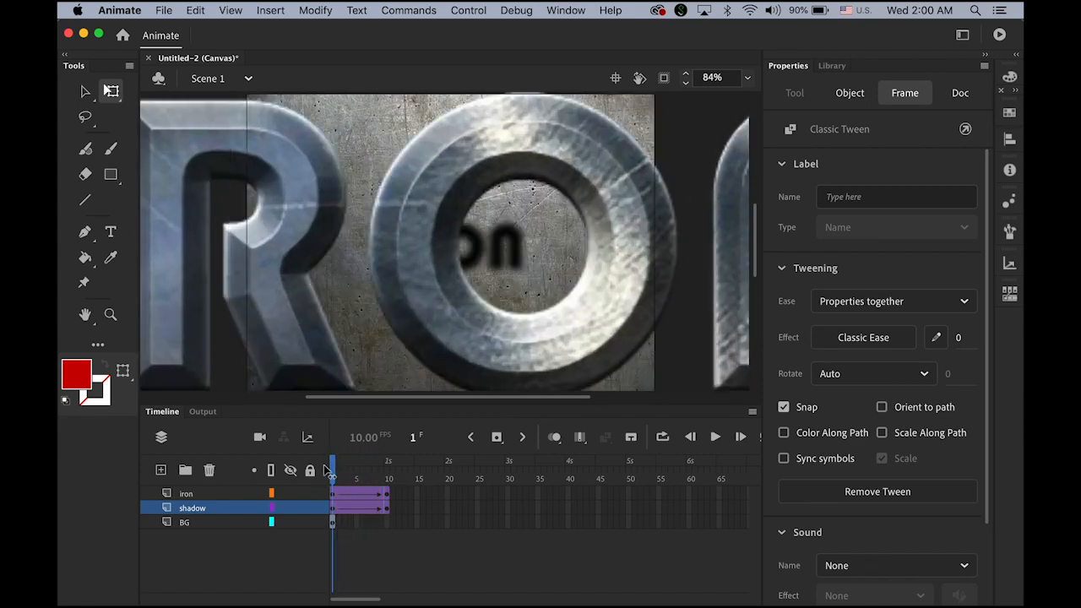
# - Lock the iron layer, set the shadow instance's alpha to 30% at frame 1, and scrub through the tween
pyautogui.click(333, 514)
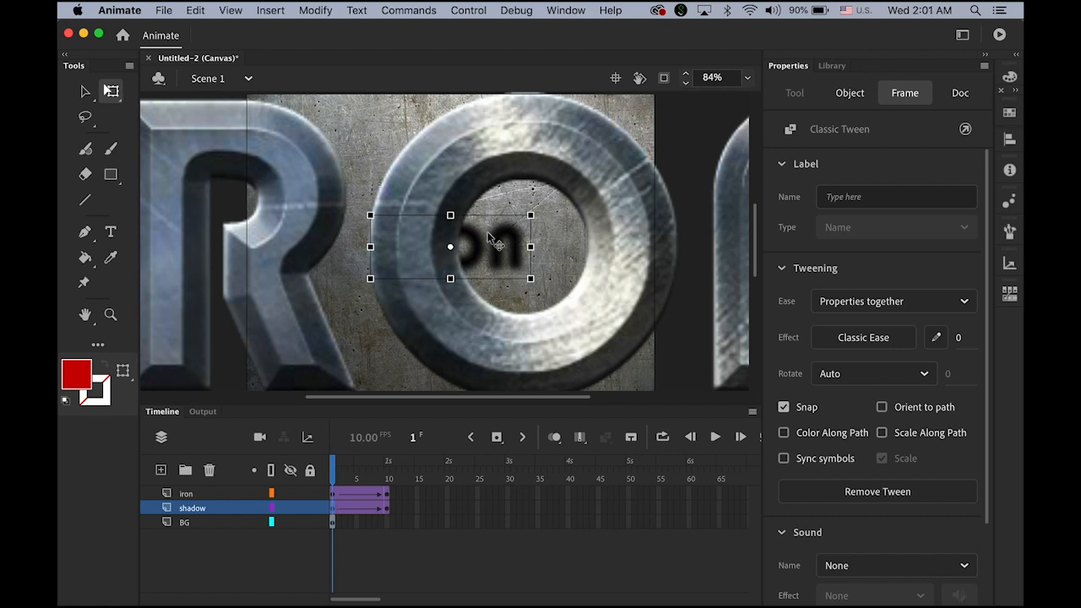
pyautogui.click(520, 243)
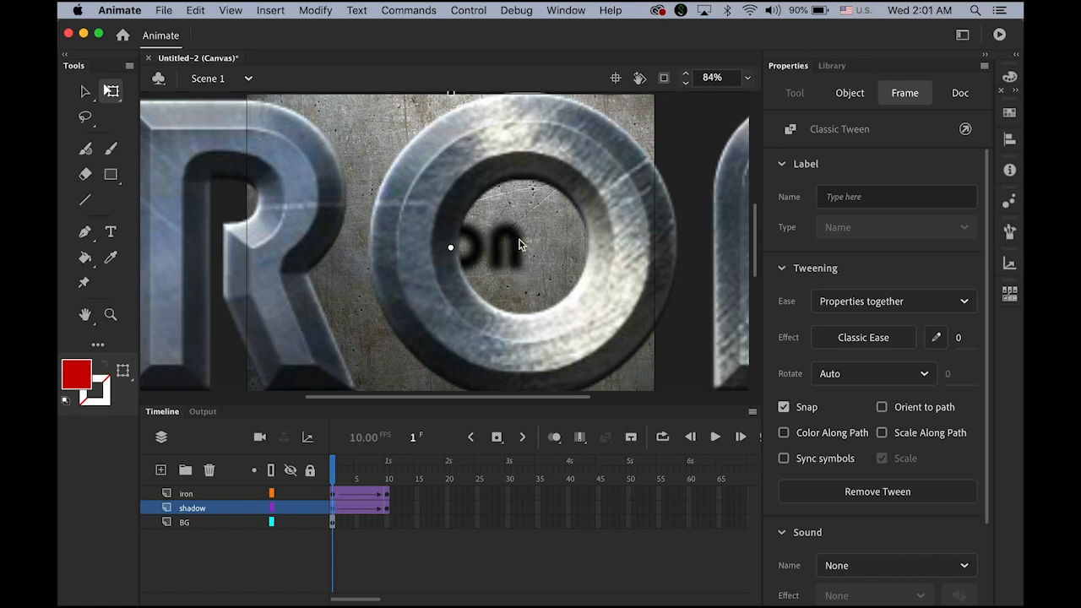
pyautogui.click(309, 494)
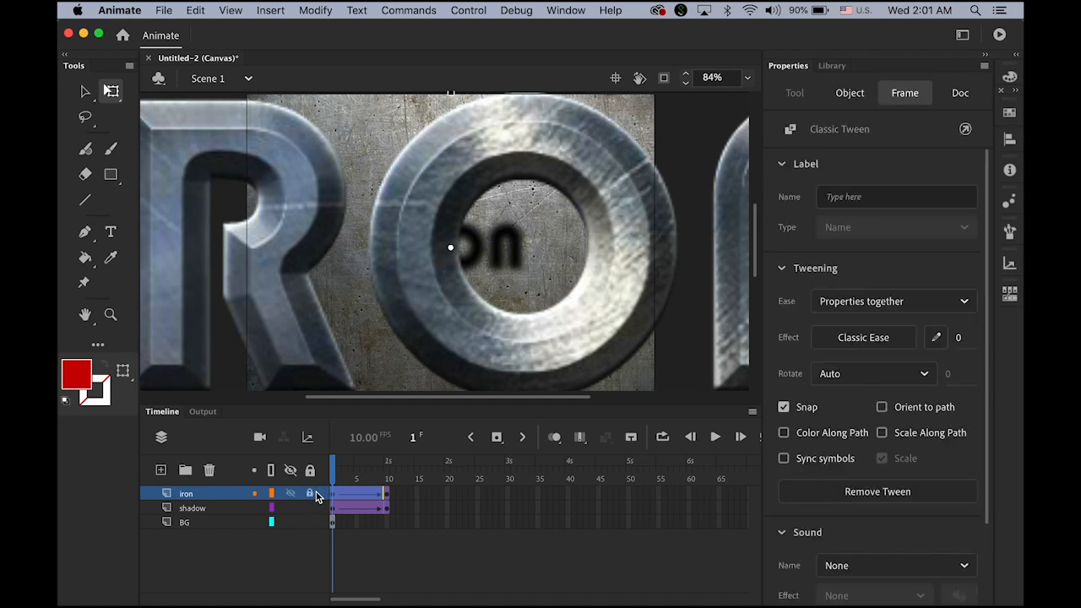
pyautogui.click(514, 268)
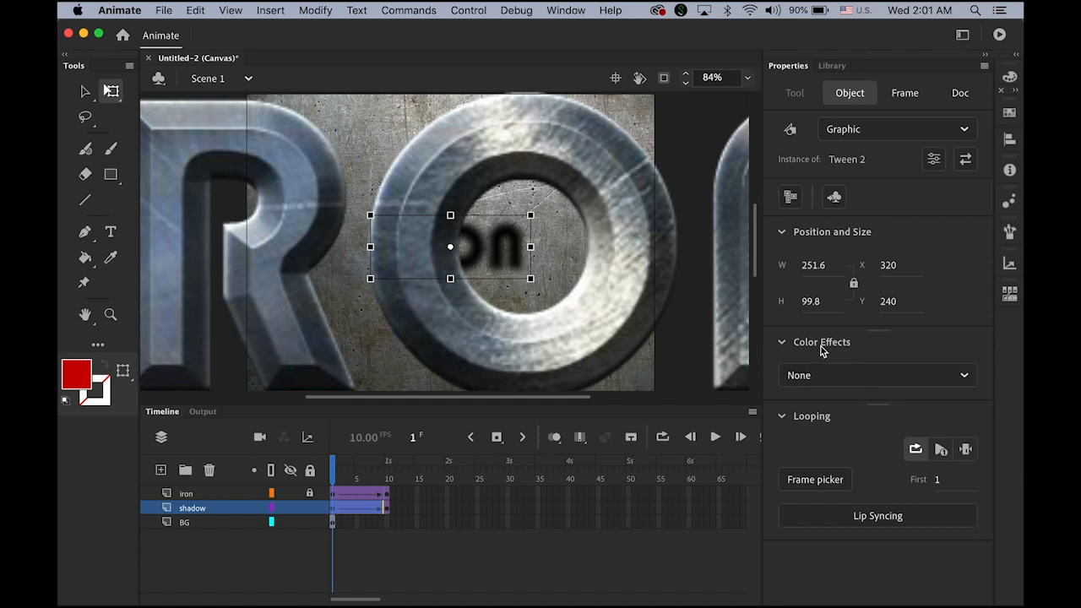
pyautogui.click(965, 380)
pyautogui.click(894, 500)
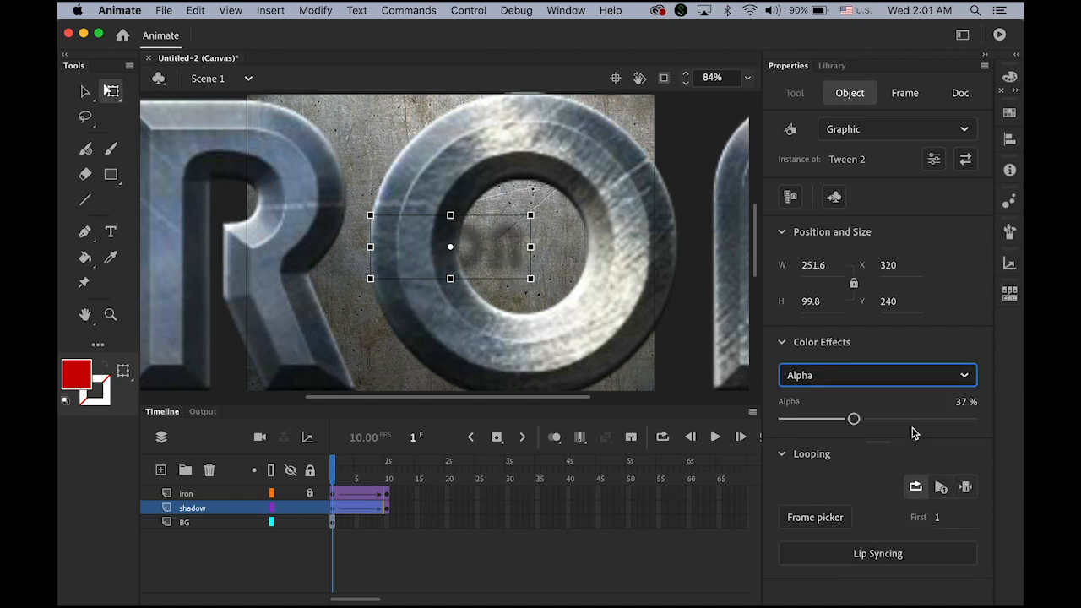
pyautogui.moveTo(853, 420); pyautogui.dragTo(840, 424)
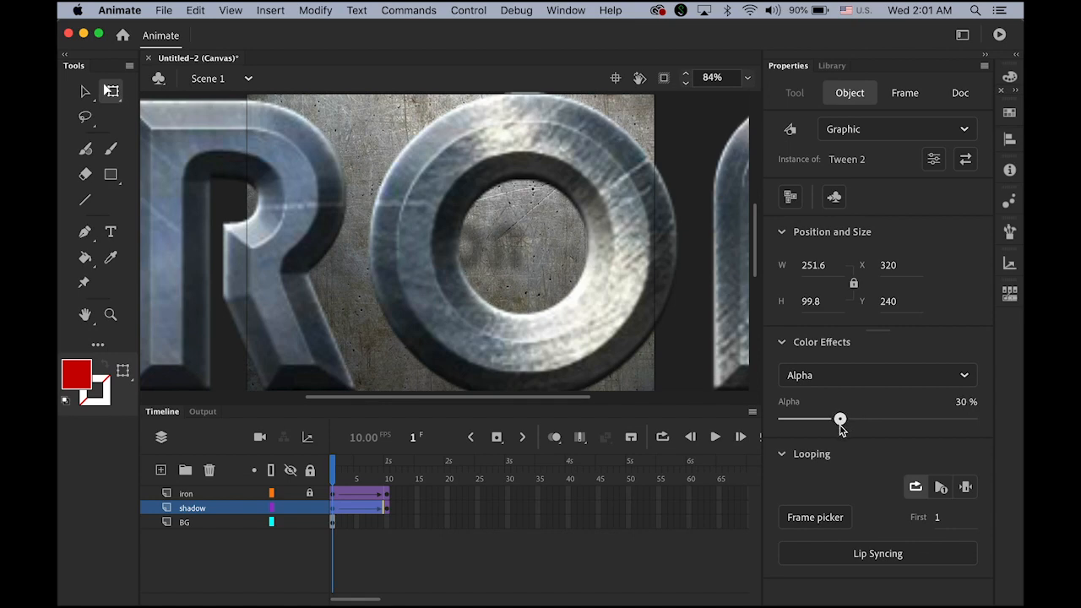
pyautogui.moveTo(336, 466)
pyautogui.mouseDown()
pyautogui.moveTo(388, 470)
pyautogui.moveTo(334, 473)
pyautogui.mouseUp()
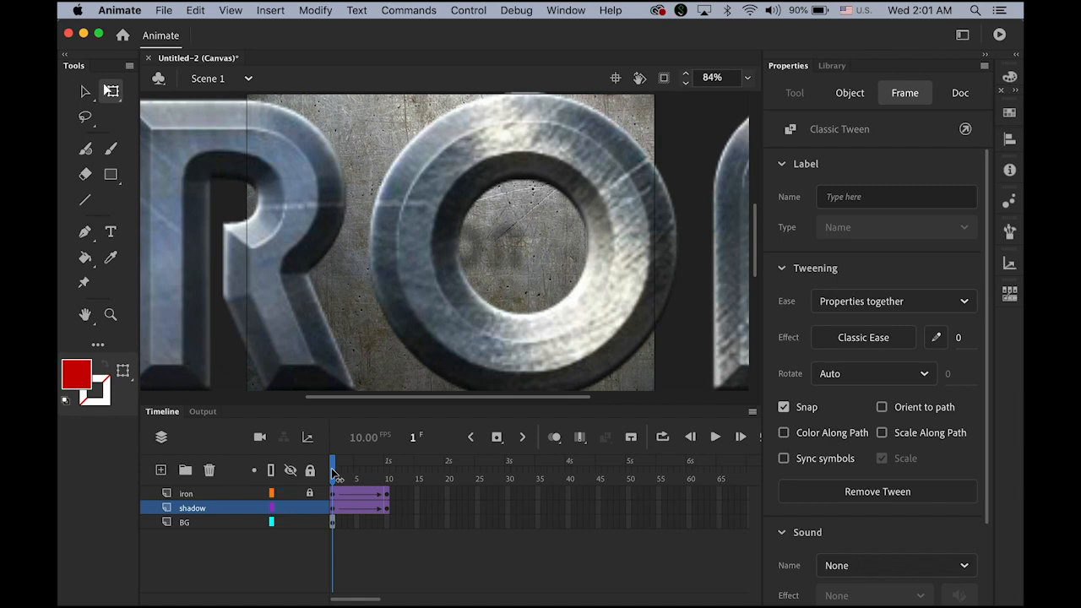
pyautogui.moveTo(333, 473)
pyautogui.mouseDown()
pyautogui.moveTo(388, 480)
pyautogui.moveTo(334, 479)
pyautogui.mouseUp()
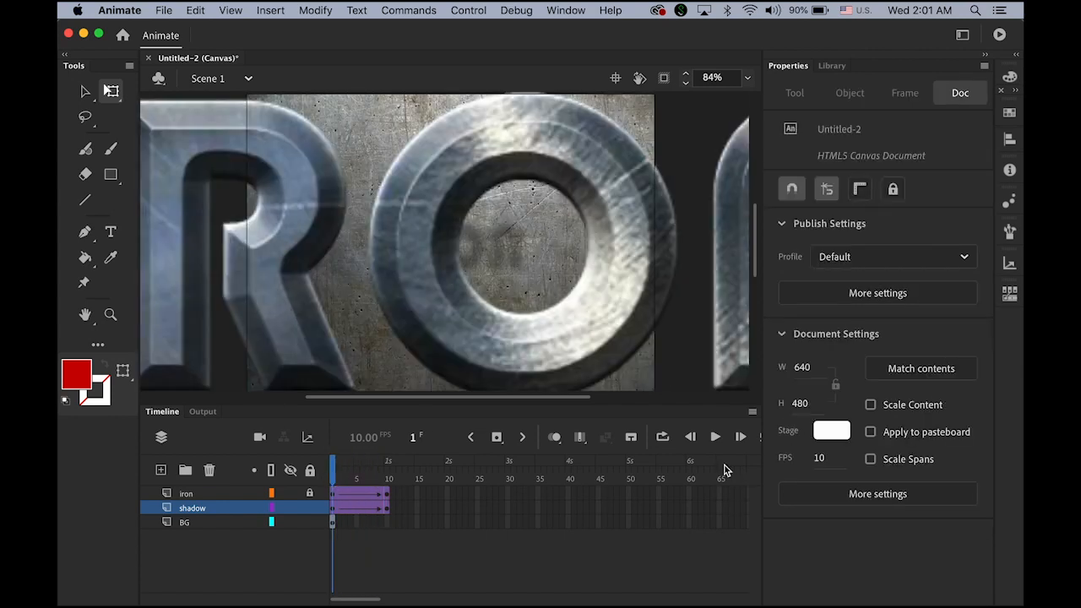
# - Set the document's frame rate to 24 fps and play the animation several times
pyautogui.click(819, 458)
pyautogui.write('24')
pyautogui.press('Return')
pyautogui.press('Return')
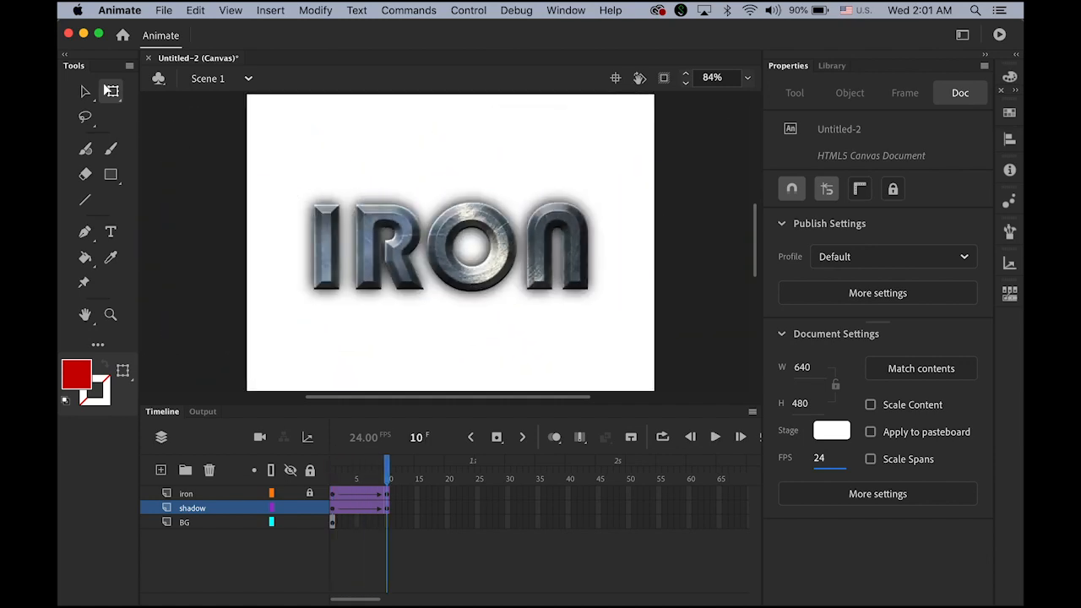
pyautogui.press('Return')
pyautogui.press('Return')
pyautogui.press('Return')
pyautogui.press('Return')
pyautogui.press('Return')
pyautogui.moveTo(387, 473)
pyautogui.mouseDown()
pyautogui.moveTo(331, 477)
pyautogui.moveTo(390, 486)
pyautogui.mouseUp()
# - Add a new layer directly above BG and insert a blank keyframe in it at frame 11
pyautogui.click(191, 524)
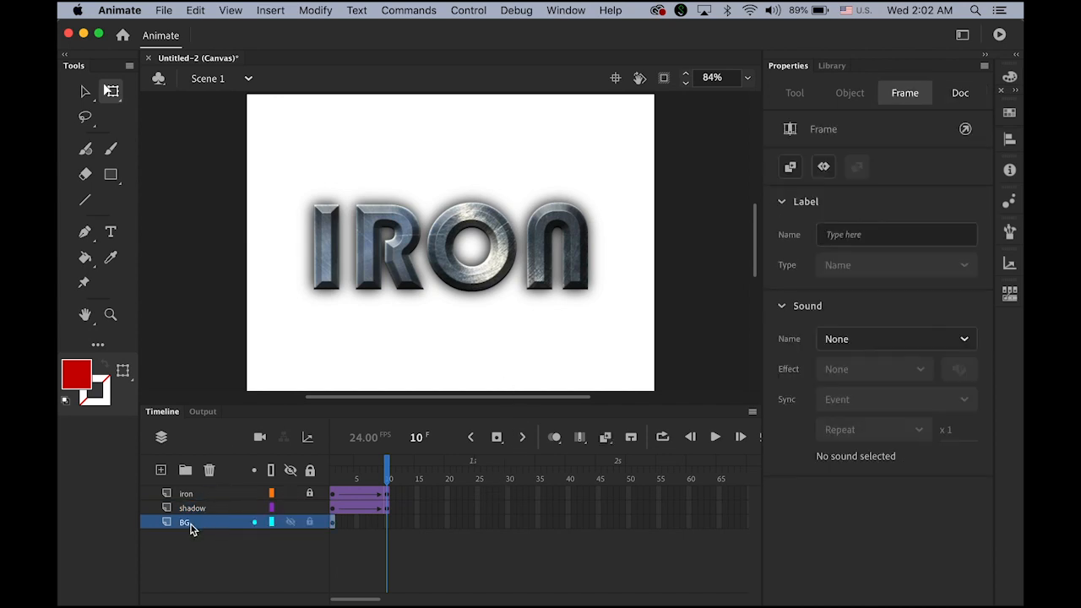
pyautogui.click(161, 471)
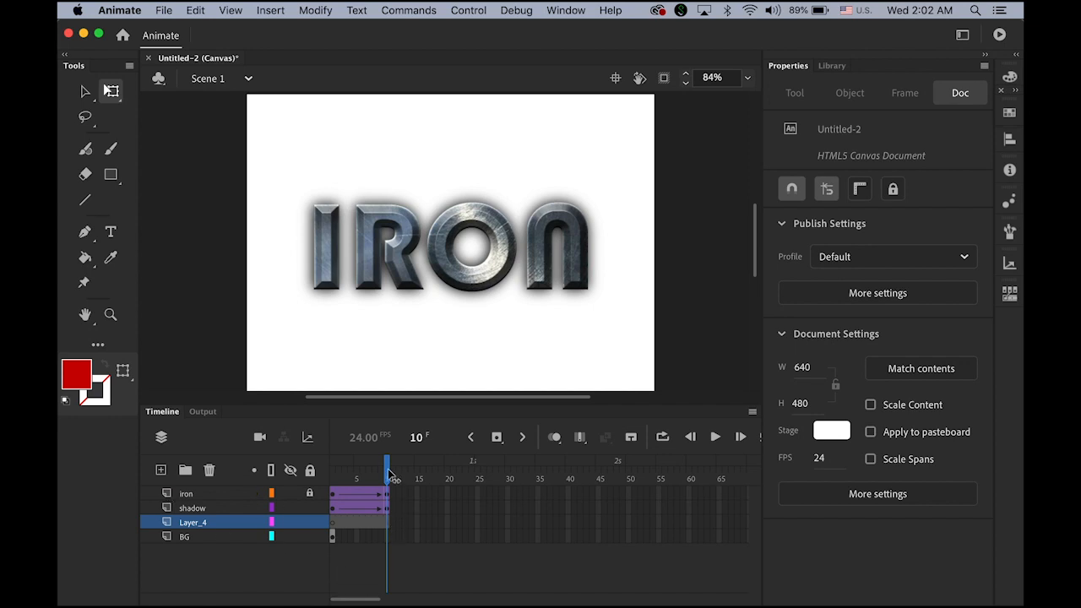
pyautogui.moveTo(388, 471)
pyautogui.mouseDown()
pyautogui.moveTo(340, 473)
pyautogui.moveTo(389, 478)
pyautogui.mouseUp()
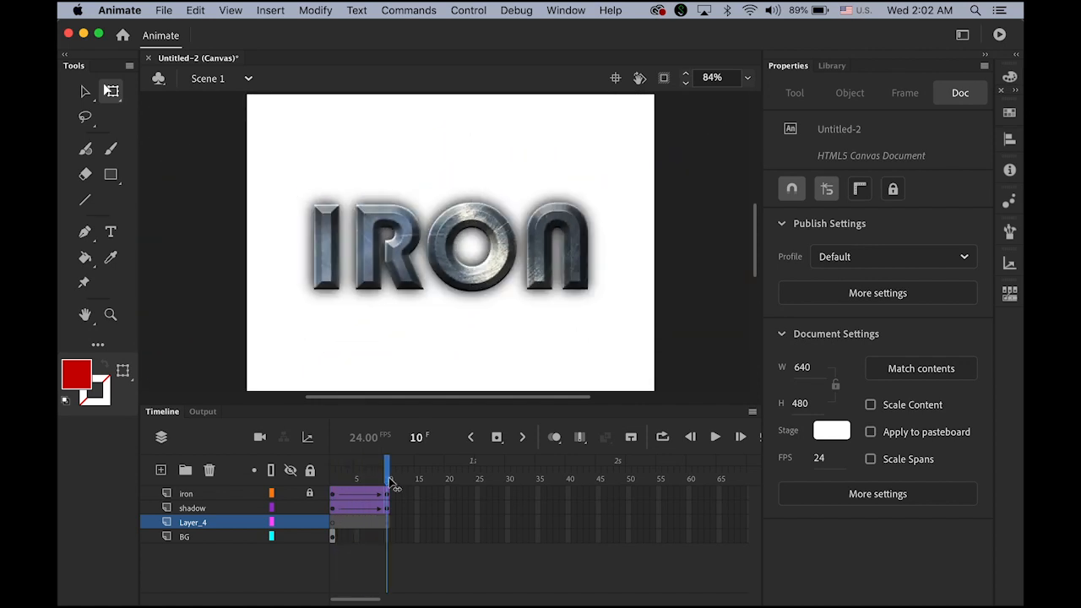
pyautogui.click(393, 523)
pyautogui.click(272, 10)
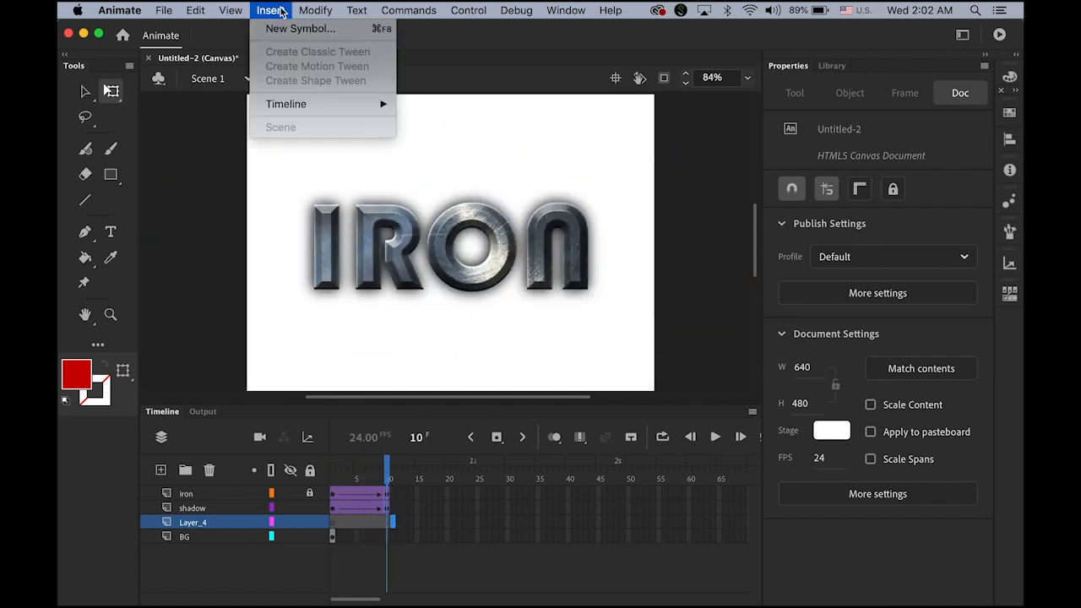
pyautogui.moveTo(314, 105)
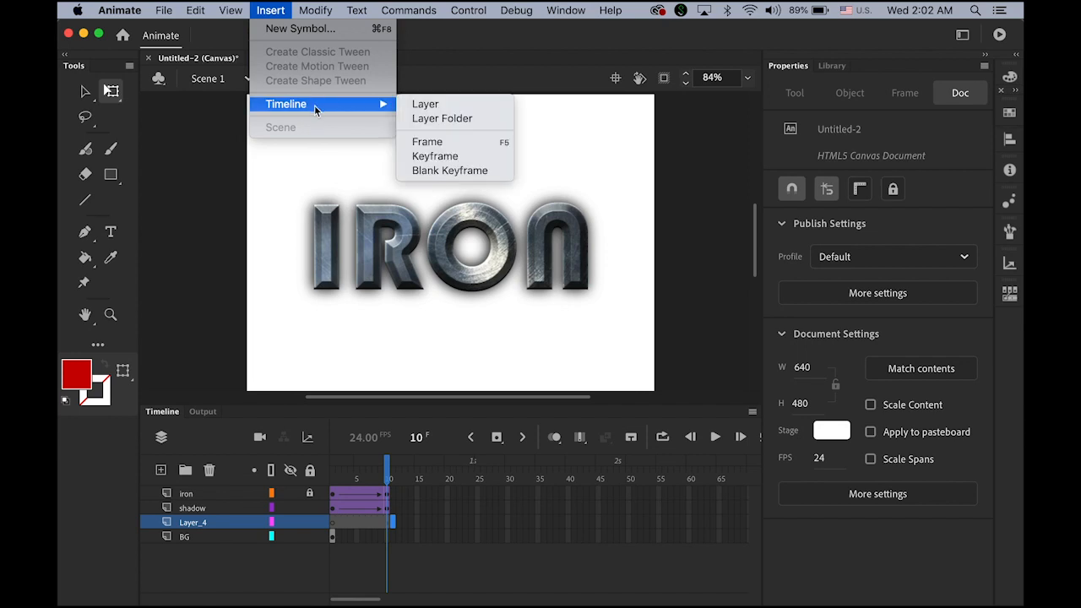
pyautogui.click(475, 171)
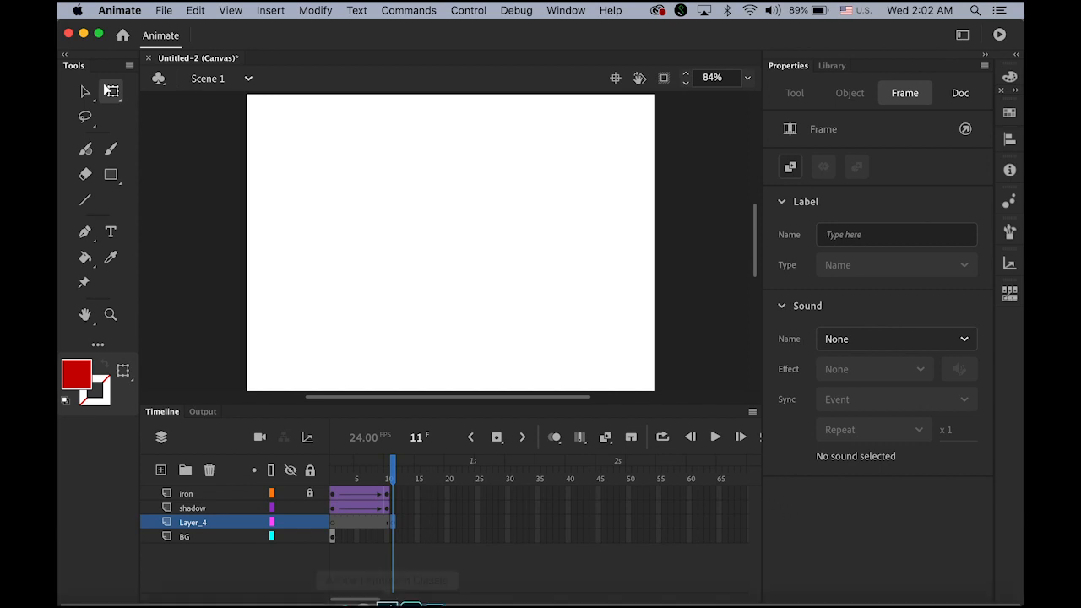
# - Copy the cracks layer artwork from Photoshop, paste it into Layer_4 at frame 11 in Animate, and scrub through the frames
pyautogui.moveTo(372, 596)
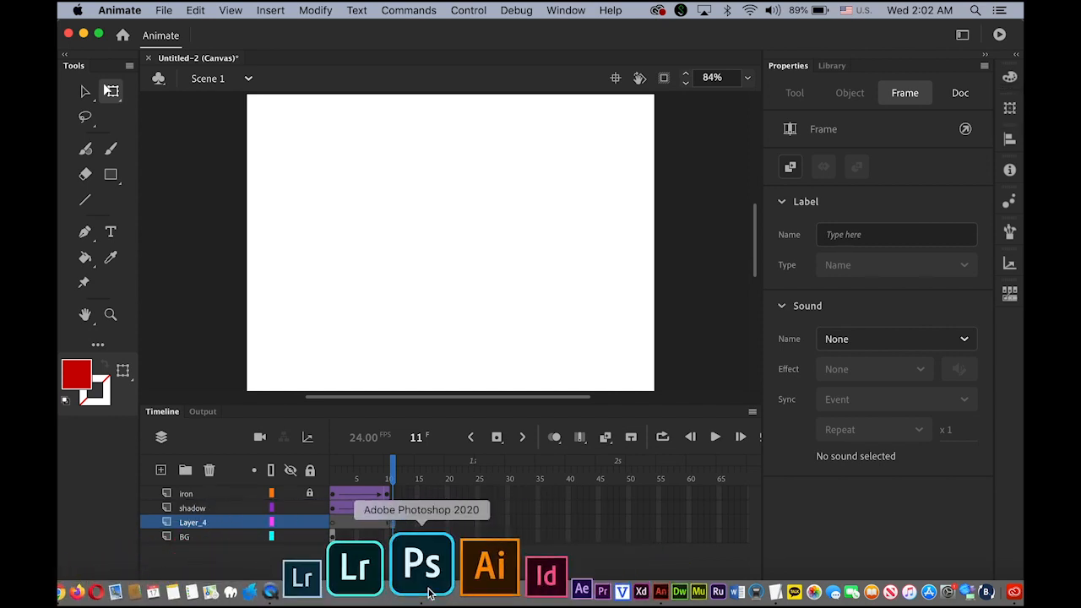
pyautogui.click(431, 591)
pyautogui.click(937, 494)
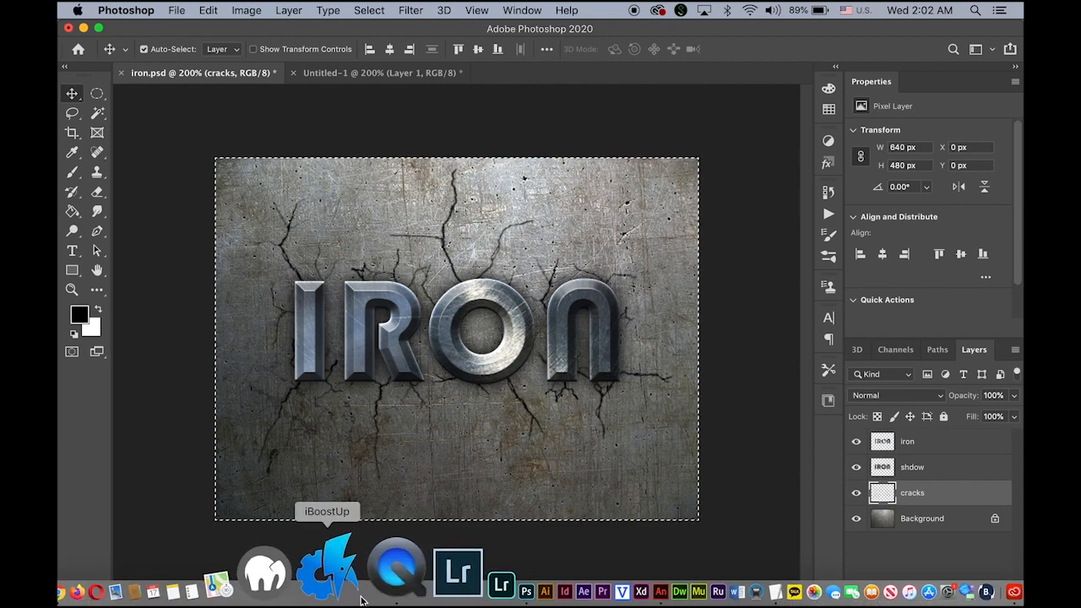
pyautogui.click(577, 568)
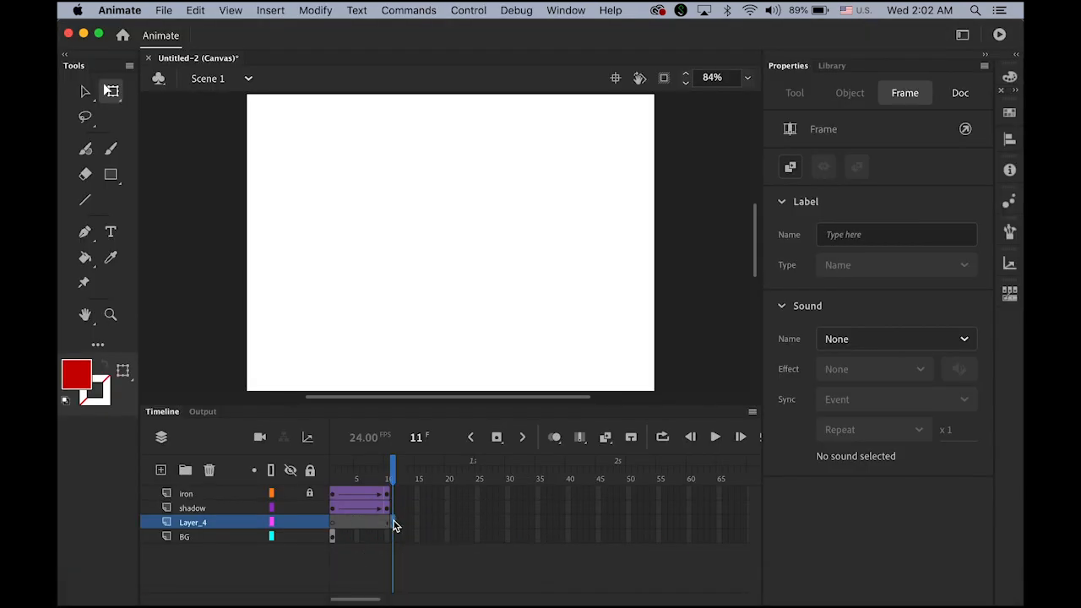
pyautogui.press('super+v')
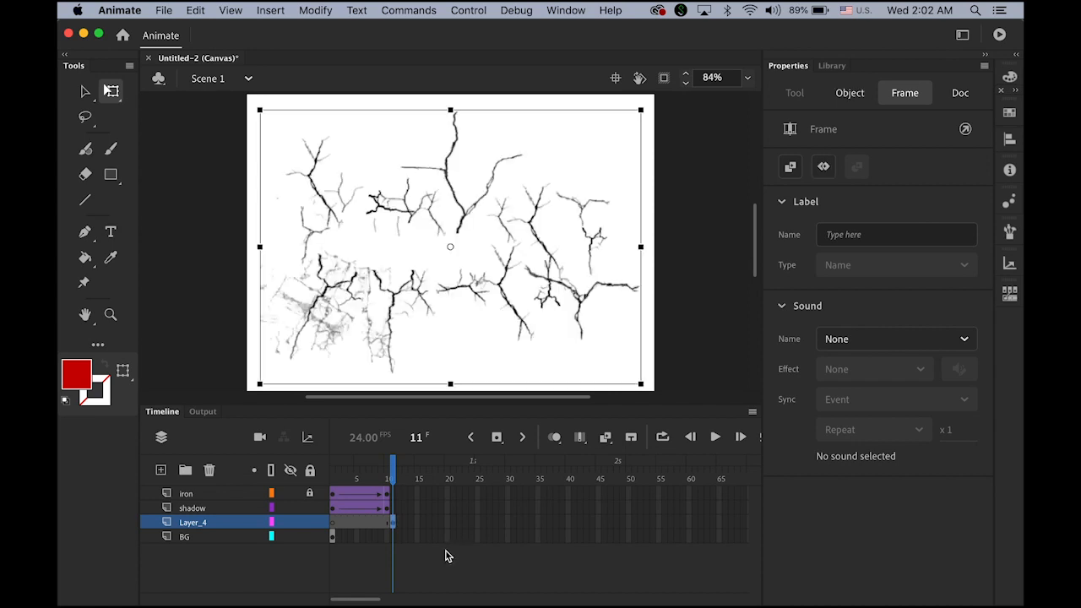
pyautogui.click(84, 91)
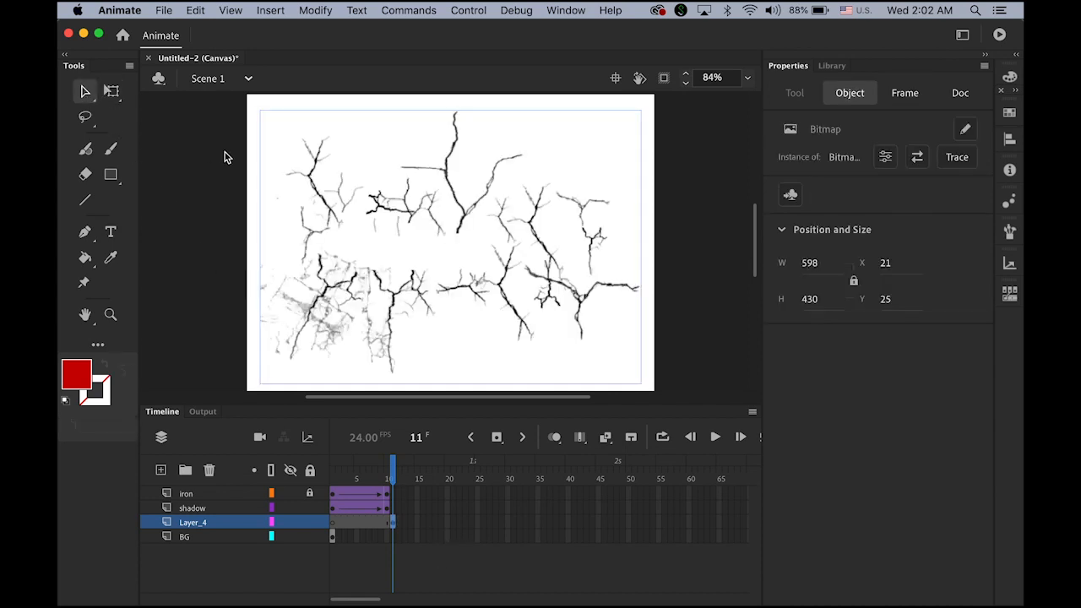
pyautogui.click(224, 157)
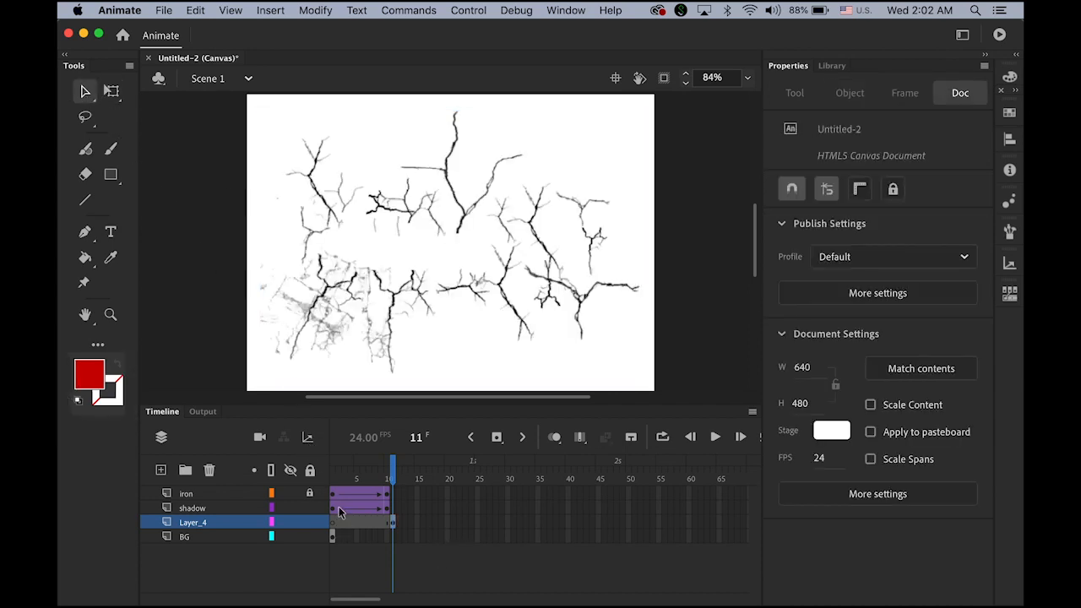
pyautogui.moveTo(392, 479)
pyautogui.mouseDown()
pyautogui.moveTo(325, 489)
pyautogui.moveTo(397, 498)
pyautogui.moveTo(320, 493)
pyautogui.mouseUp()
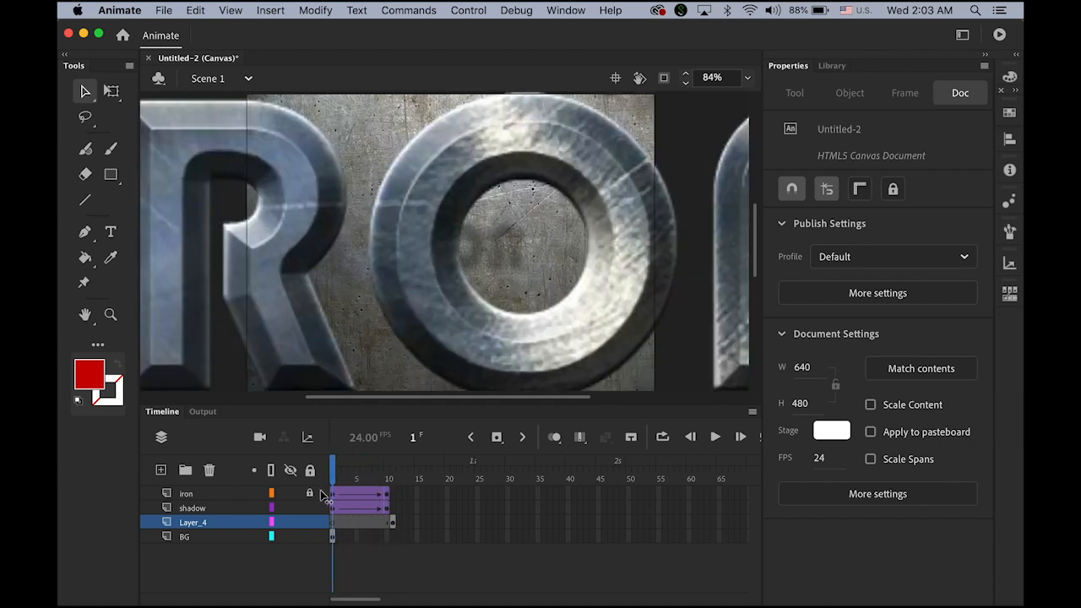
pyautogui.moveTo(320, 489); pyautogui.dragTo(404, 505)
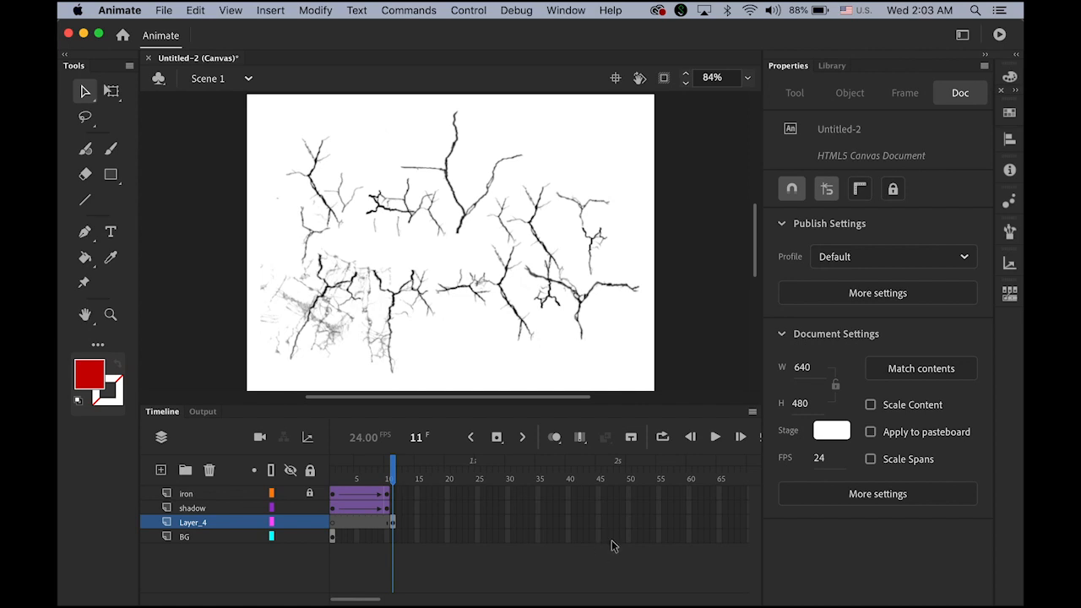
# - Insert keyframes at frame 48 on both the iron and shadow layers, and scrub back to frame 11
pyautogui.click(617, 494)
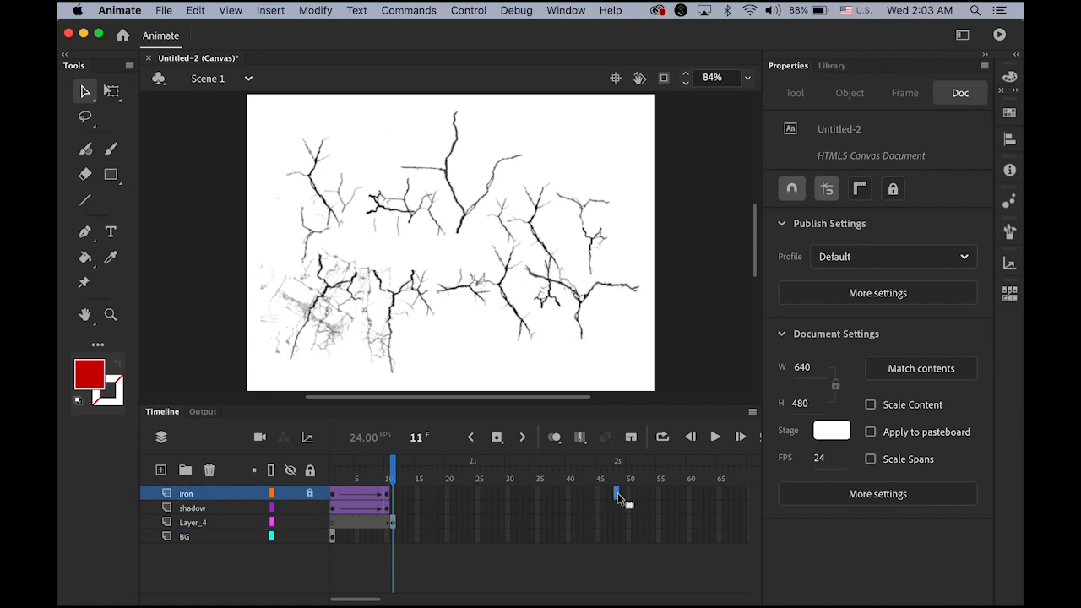
pyautogui.keyDown('shift'); pyautogui.click(617, 510); pyautogui.keyUp('shift')
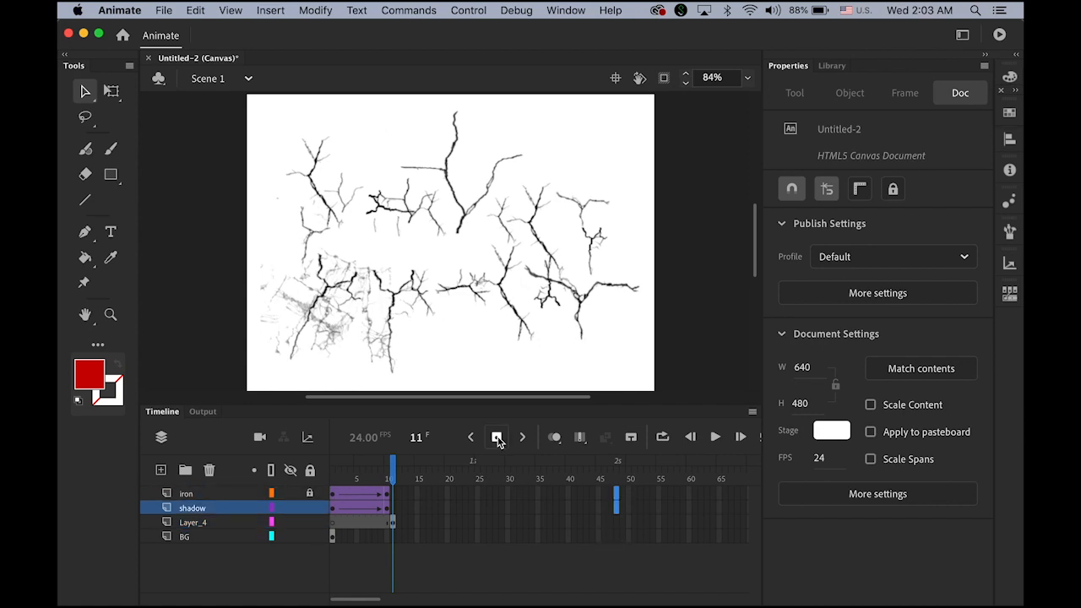
pyautogui.click(497, 436)
pyautogui.moveTo(615, 479); pyautogui.dragTo(394, 522)
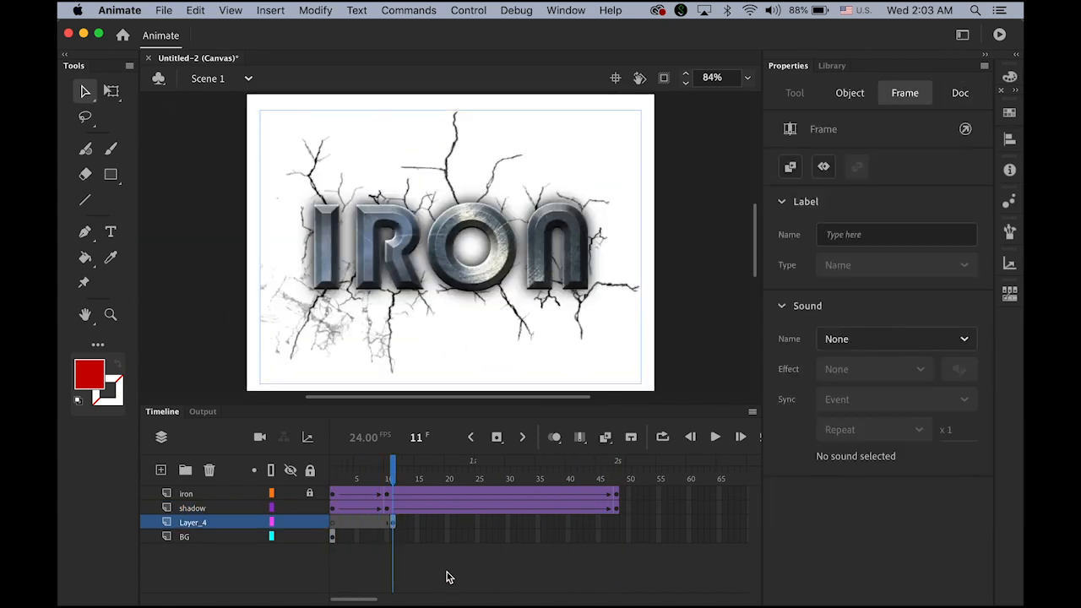
# - Extend the cracks artwork on Layer_4 through frame 48 by inserting a frame
pyautogui.click(618, 529)
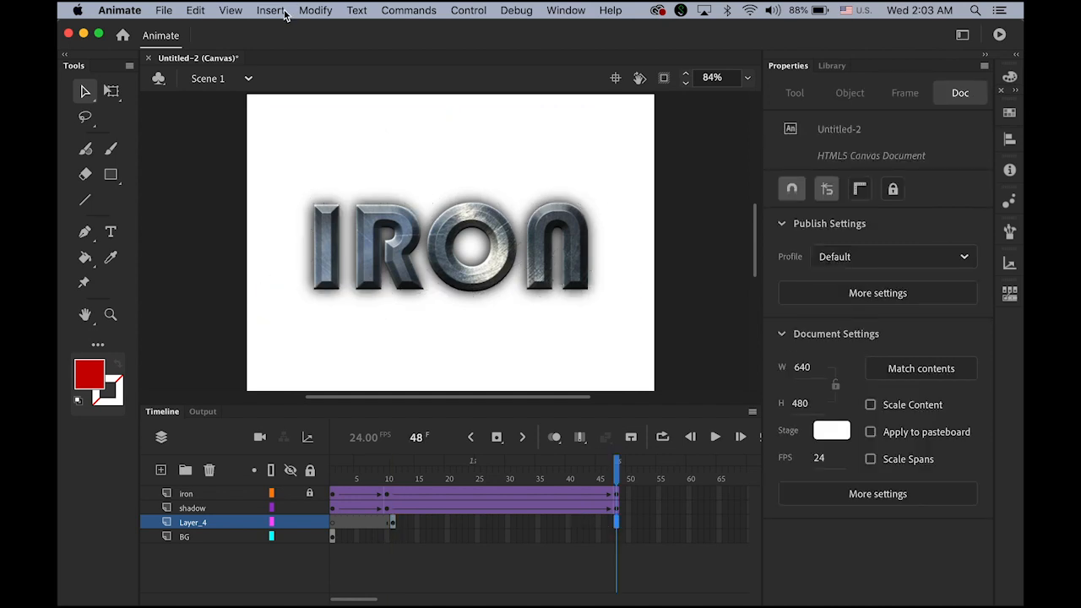
pyautogui.click(276, 9)
pyautogui.moveTo(337, 103)
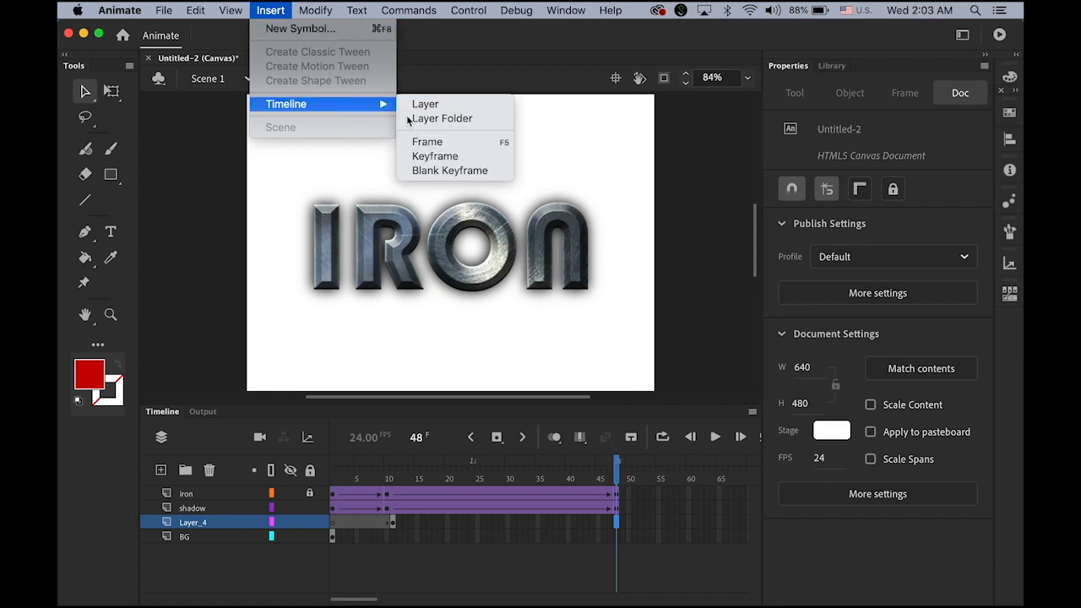
pyautogui.click(440, 145)
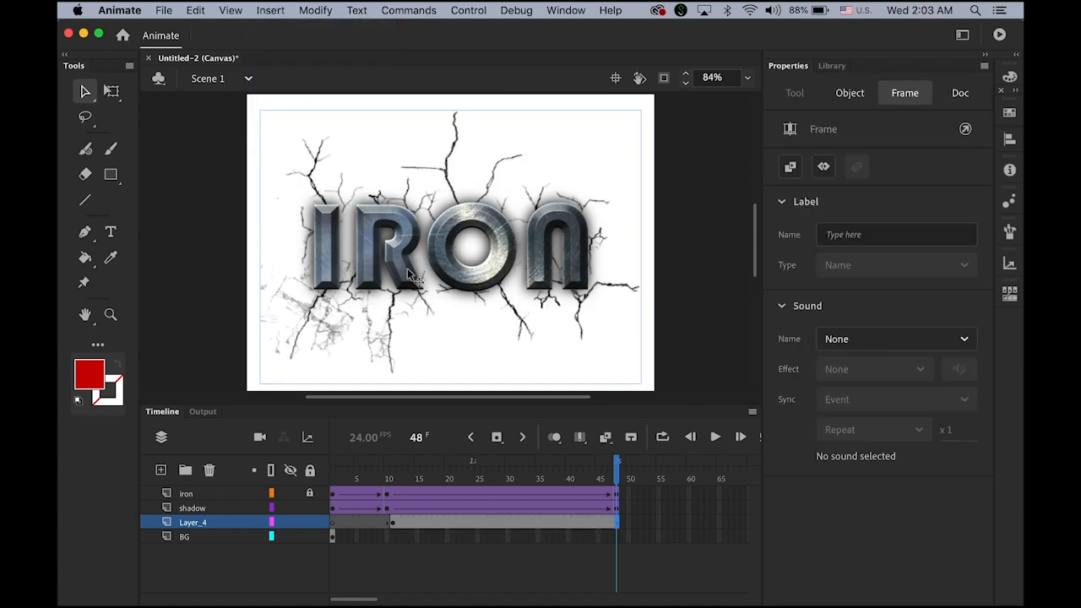
# - Extend the BG layer through frame 48 by inserting a frame
pyautogui.click(620, 540)
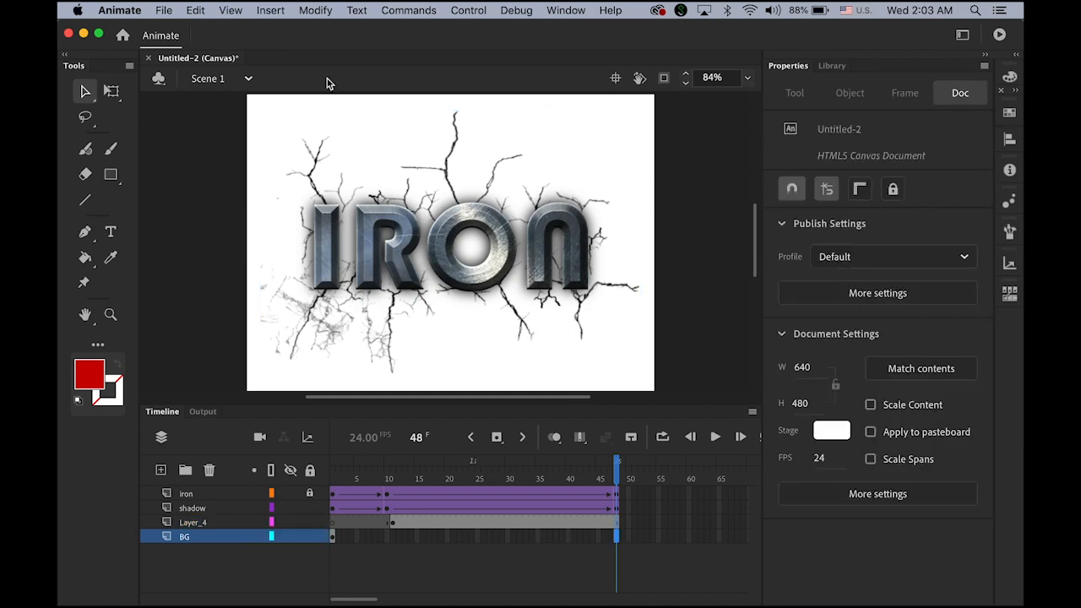
pyautogui.click(269, 9)
pyautogui.moveTo(313, 106)
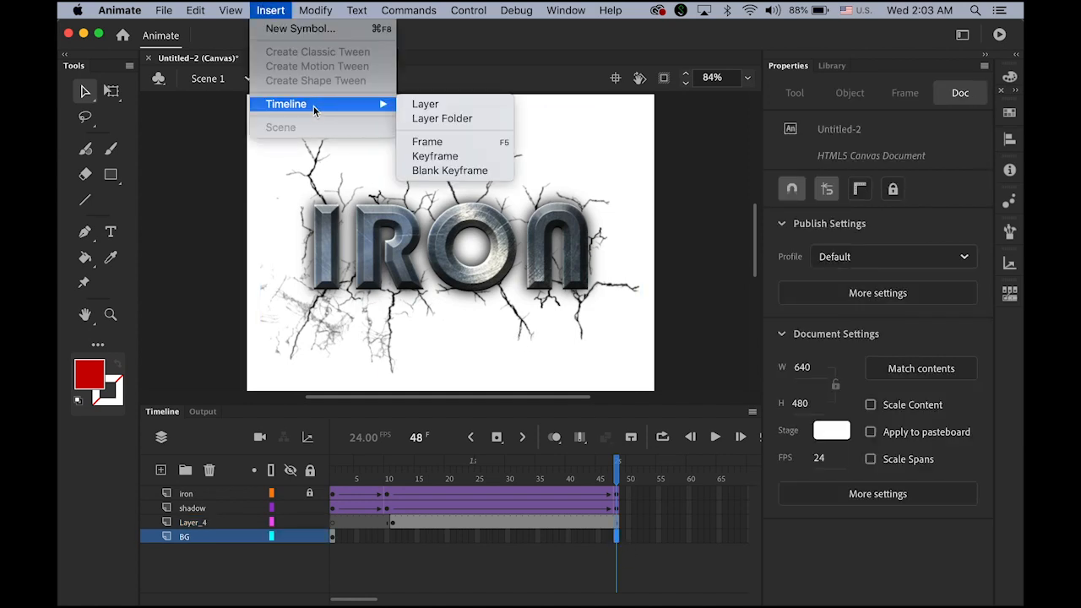
pyautogui.click(456, 140)
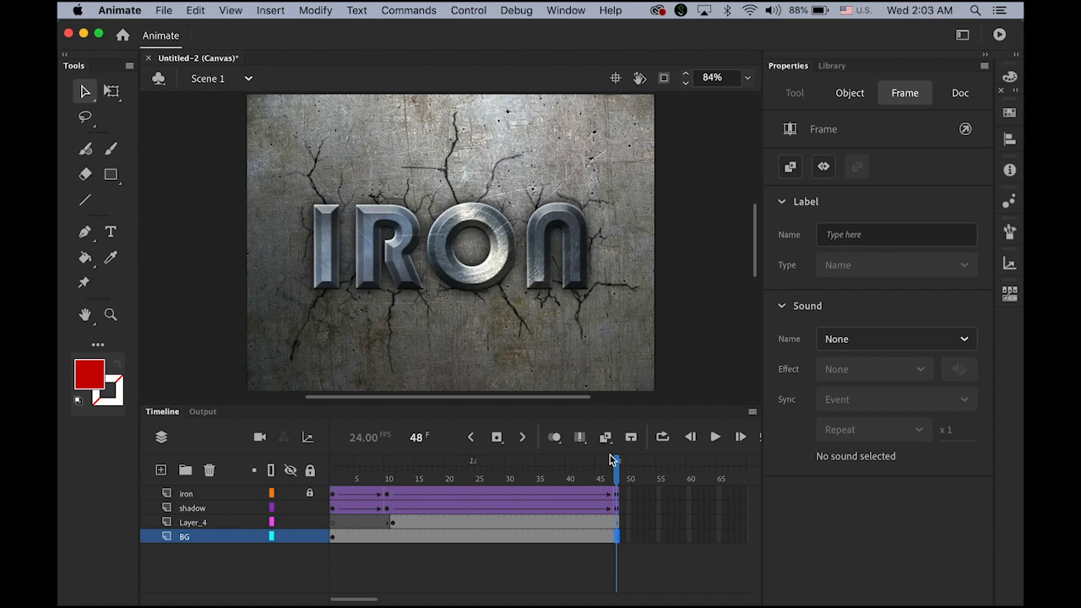
# - Play the animation from frame 1 and return the playhead to the start
pyautogui.moveTo(620, 472); pyautogui.dragTo(260, 456)
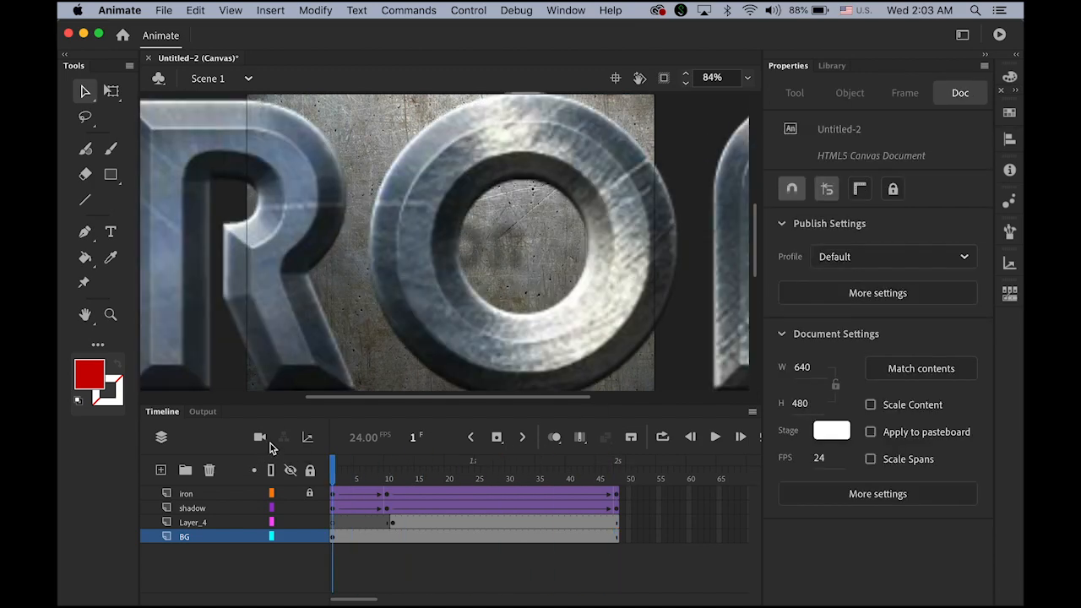
pyautogui.press('Return')
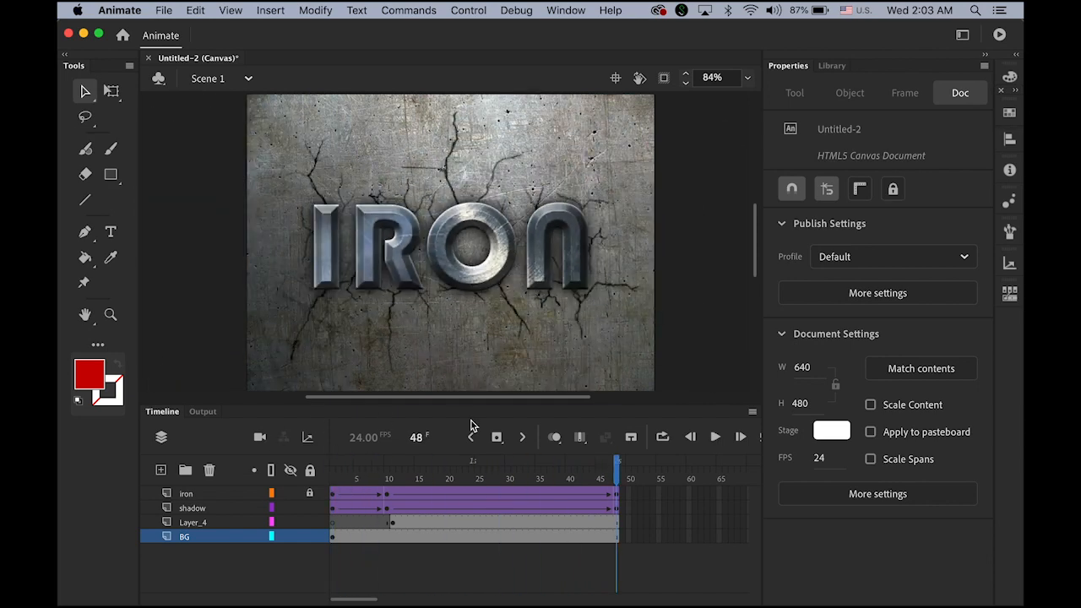
pyautogui.moveTo(625, 478); pyautogui.dragTo(225, 473)
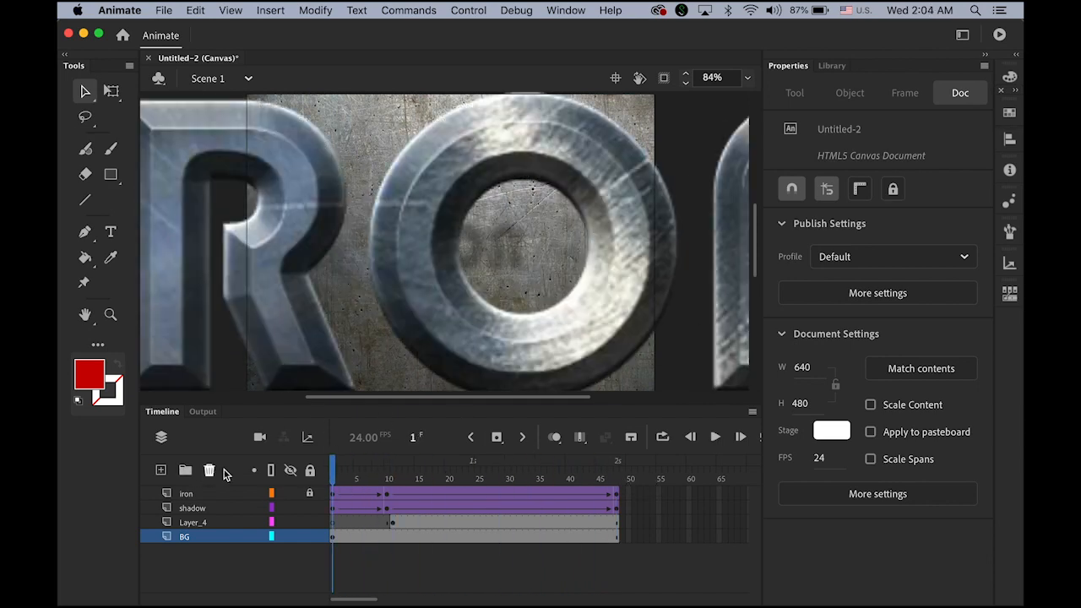
# - Set the classic ease of the first tween on both the iron and shadow layers to -100
pyautogui.click(334, 500)
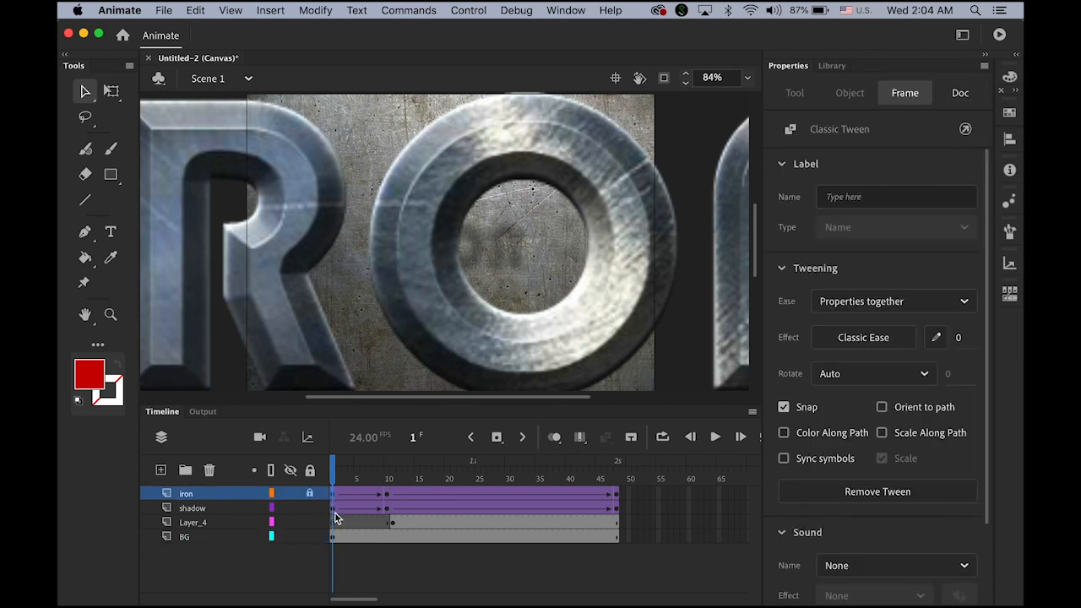
pyautogui.click(335, 515)
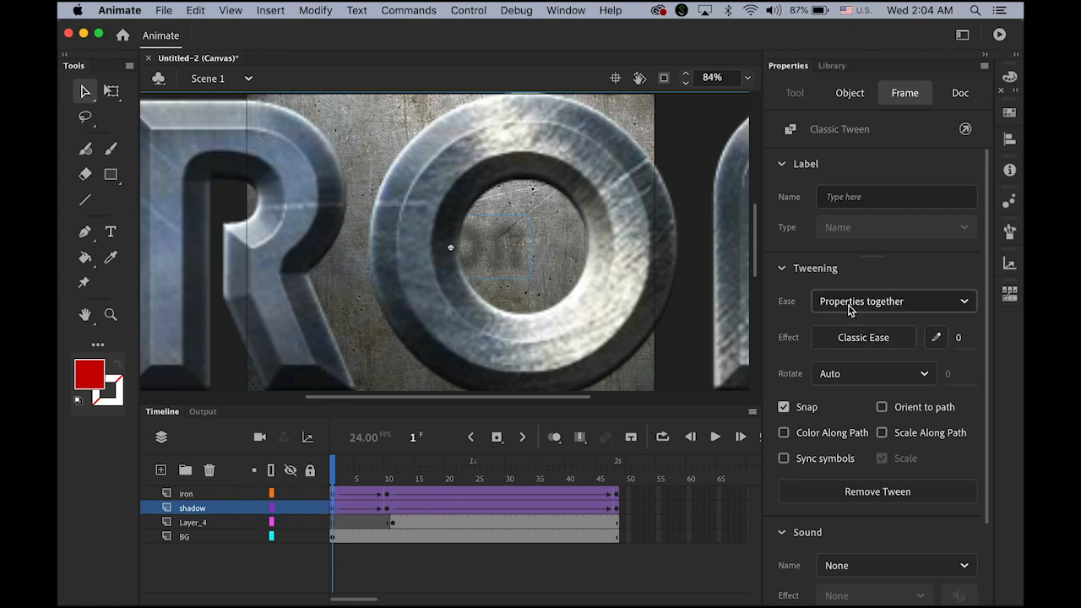
pyautogui.moveTo(961, 341); pyautogui.dragTo(689, 344)
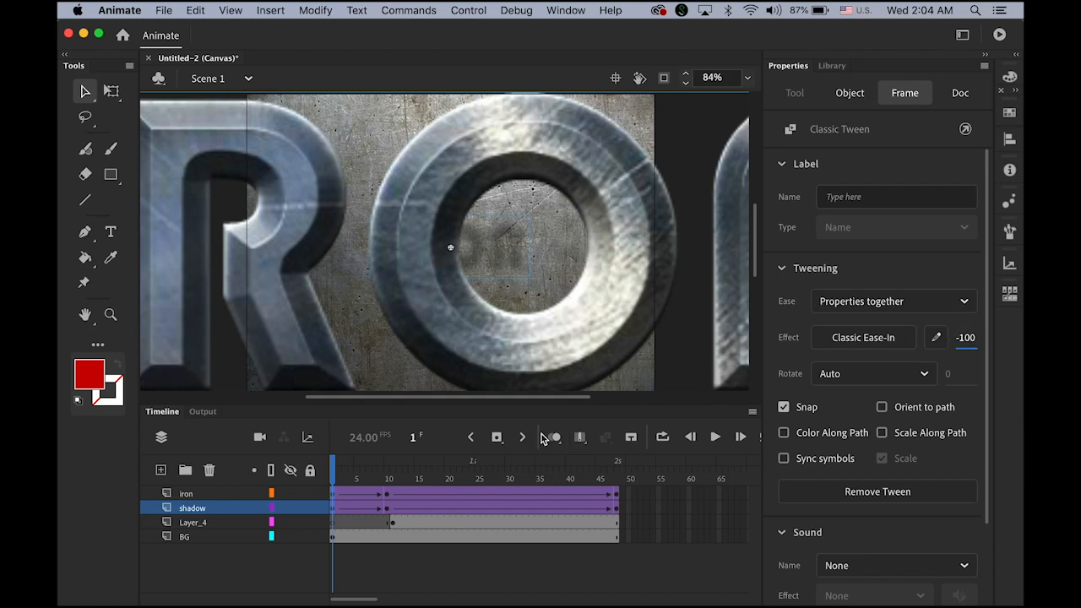
# - Play the animation several times to review the eased slam of the text
pyautogui.press('Return')
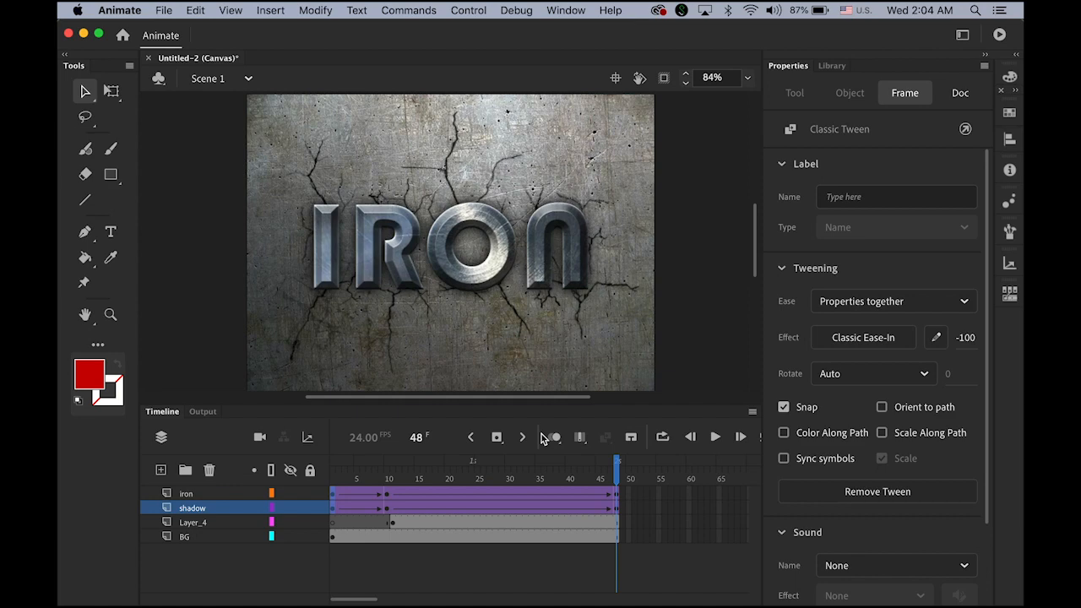
pyautogui.press('Return')
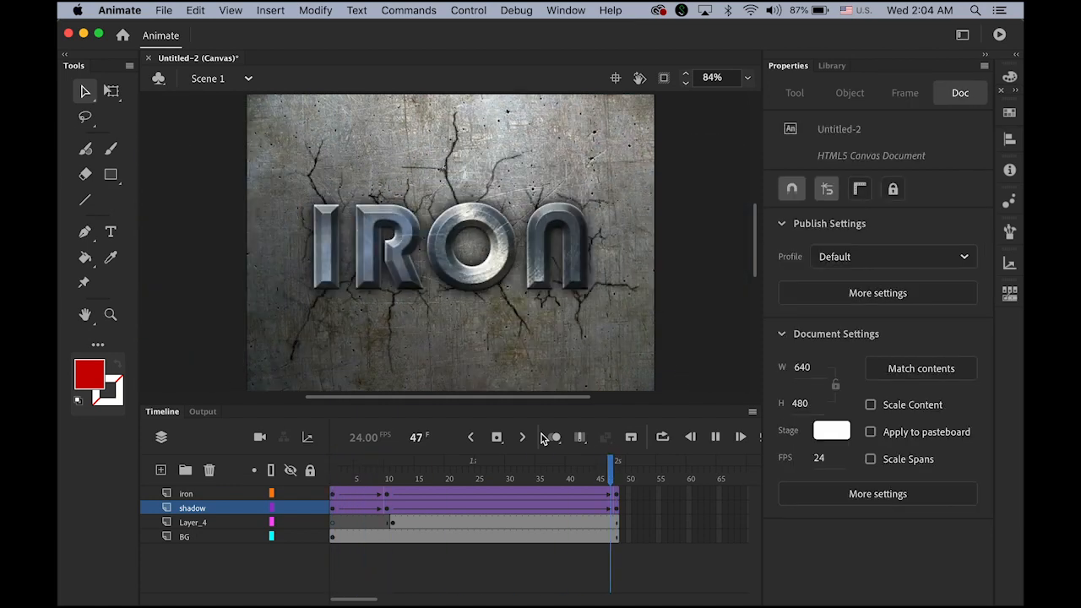
pyautogui.press('Return')
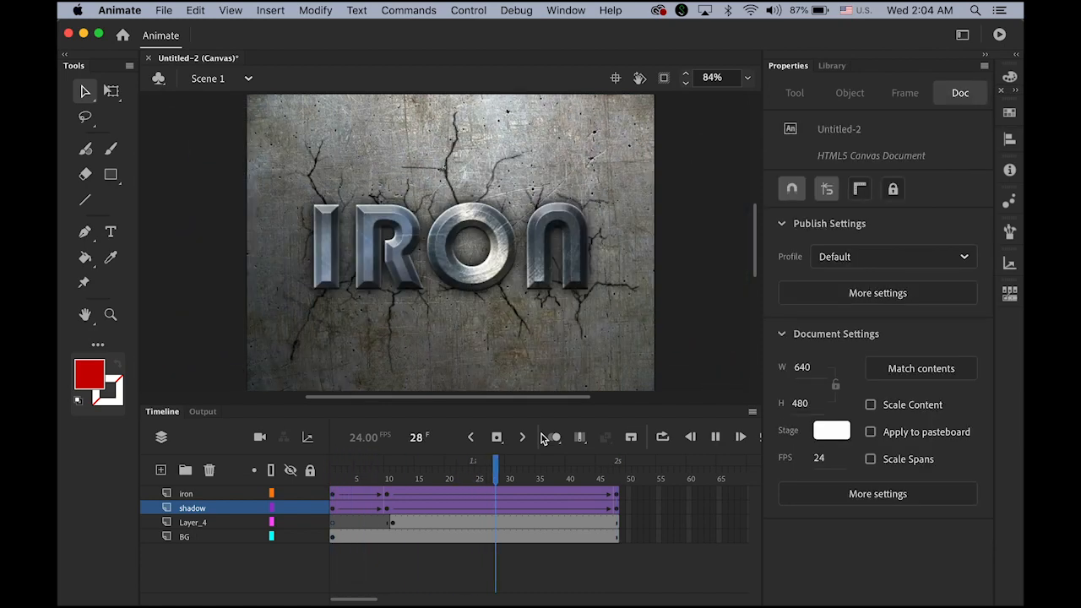
pyautogui.press('Return')
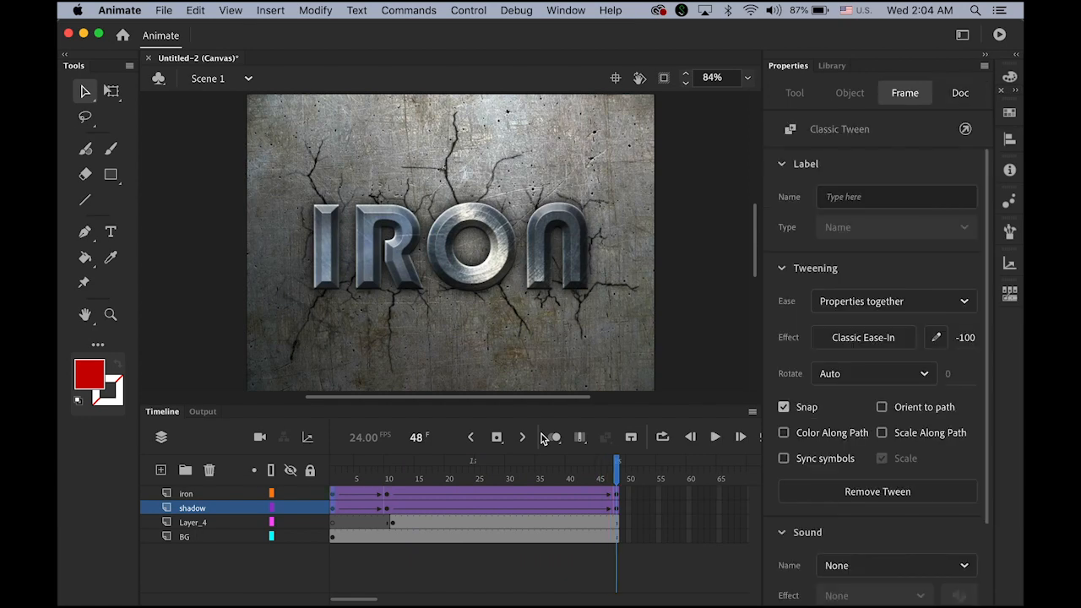
pyautogui.press('Return')
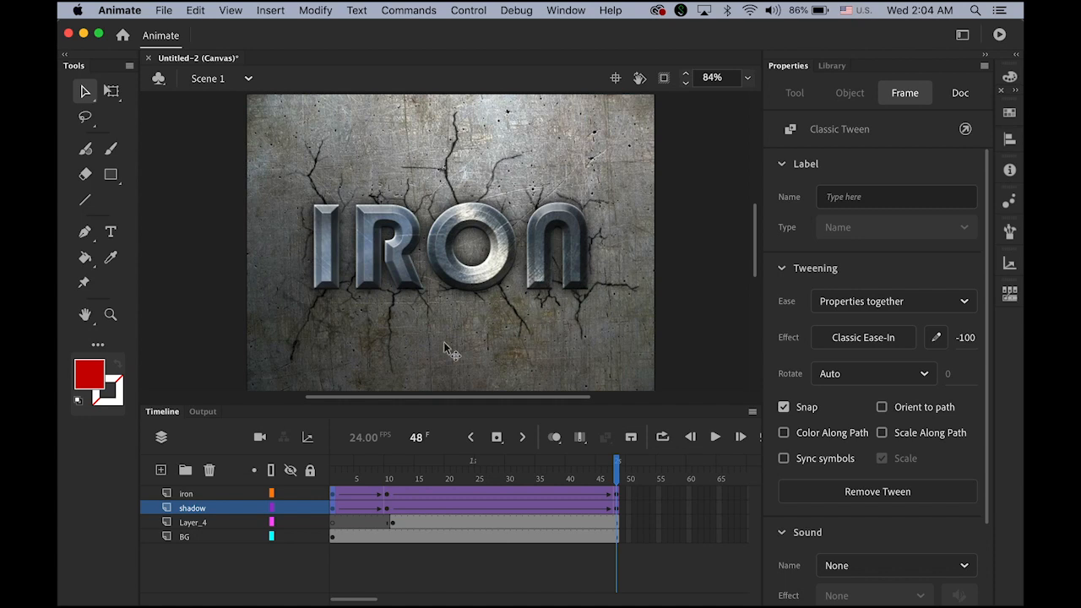
# - Lock the iron, shadow, Layer_4 and BG layers and add a new layer above iron
pyautogui.click(193, 495)
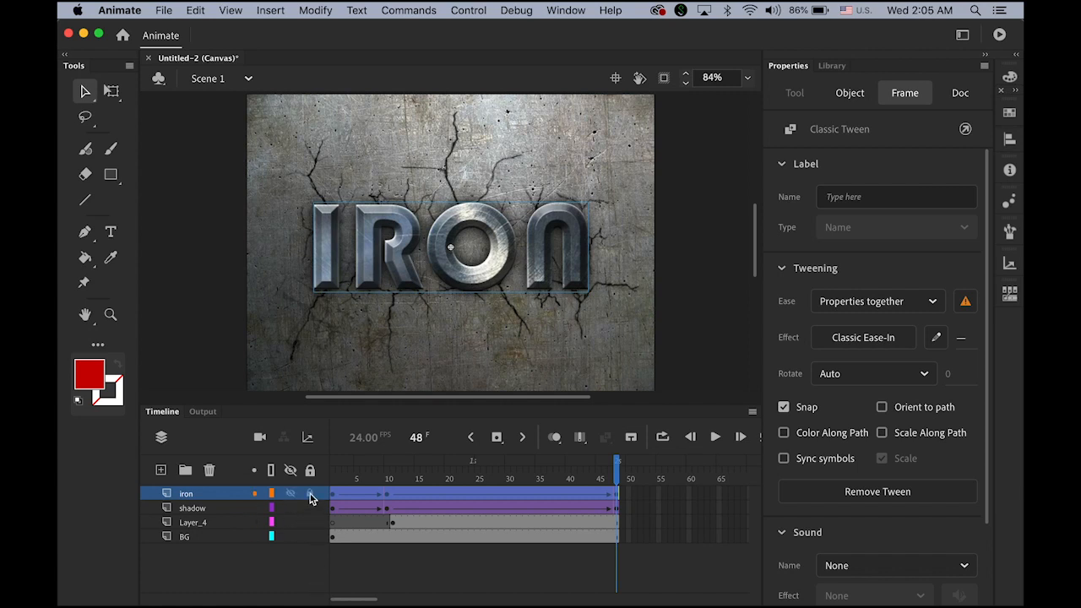
pyautogui.moveTo(310, 496); pyautogui.dragTo(309, 538)
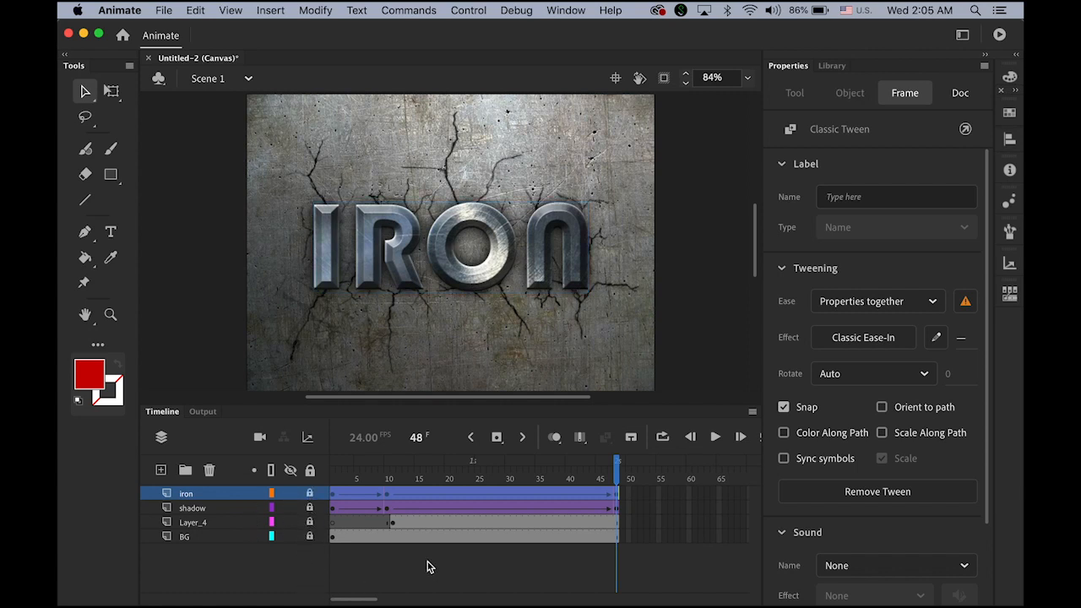
pyautogui.click(161, 470)
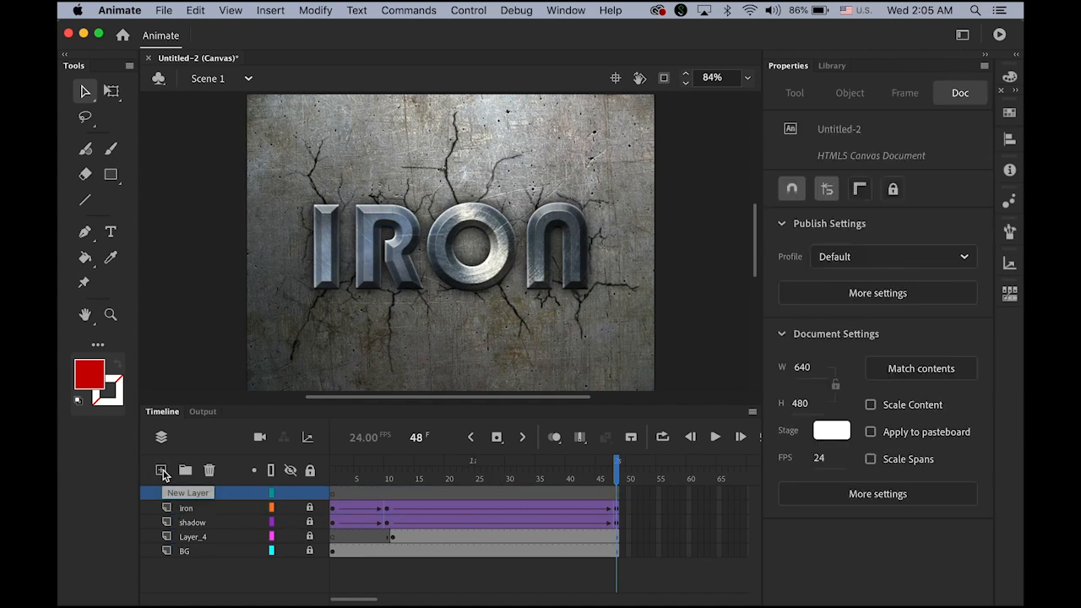
# - Insert a blank keyframe at frame 10 on the new top layer
pyautogui.moveTo(621, 478); pyautogui.dragTo(389, 480)
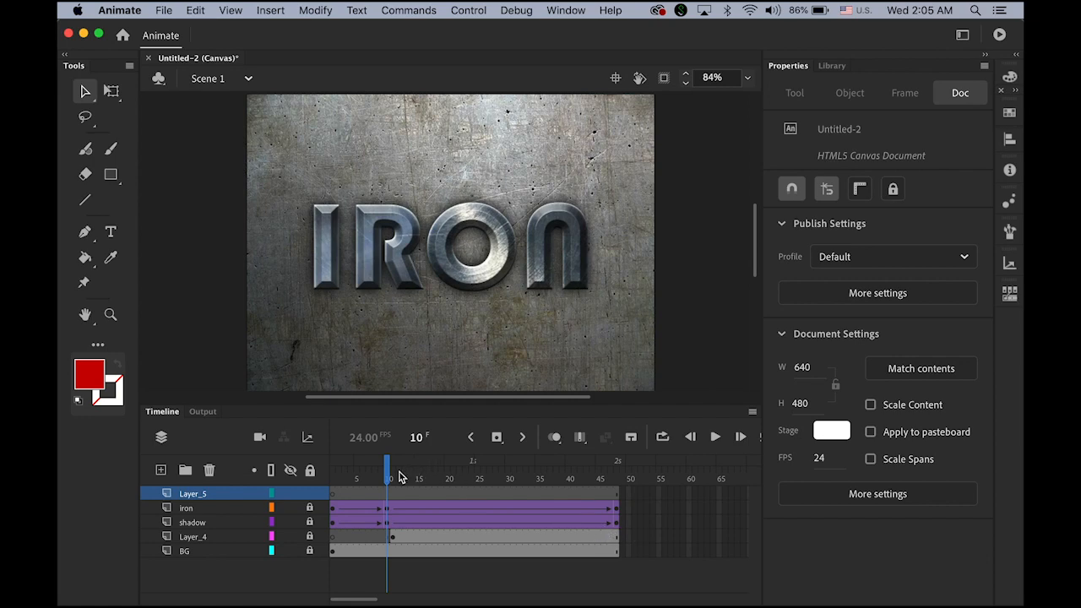
pyautogui.moveTo(389, 479)
pyautogui.mouseDown()
pyautogui.moveTo(329, 477)
pyautogui.moveTo(389, 475)
pyautogui.mouseUp()
pyautogui.click(388, 493)
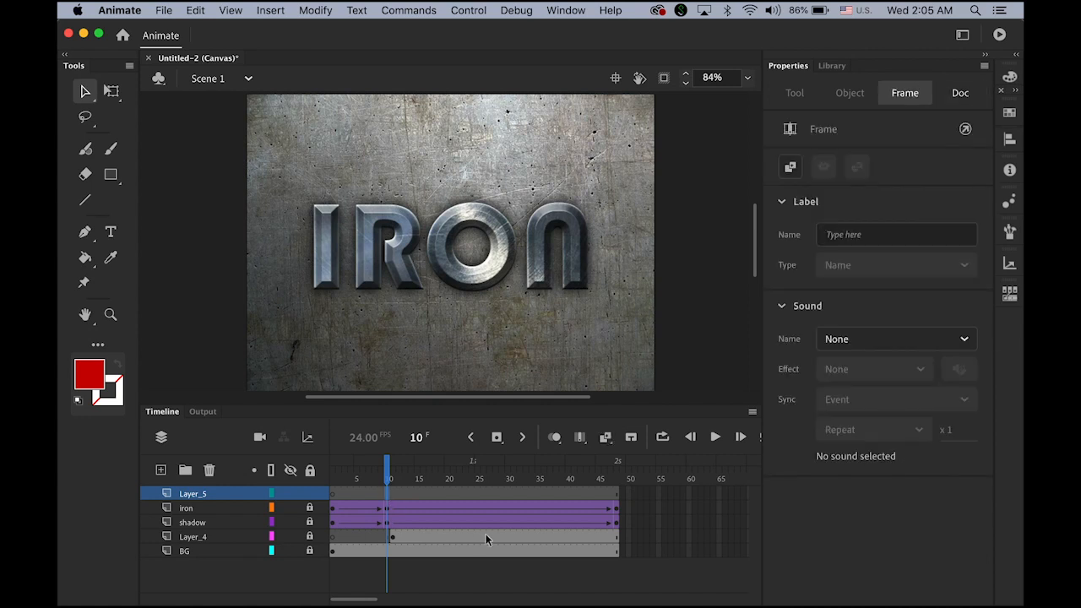
pyautogui.click(285, 9)
pyautogui.moveTo(314, 104)
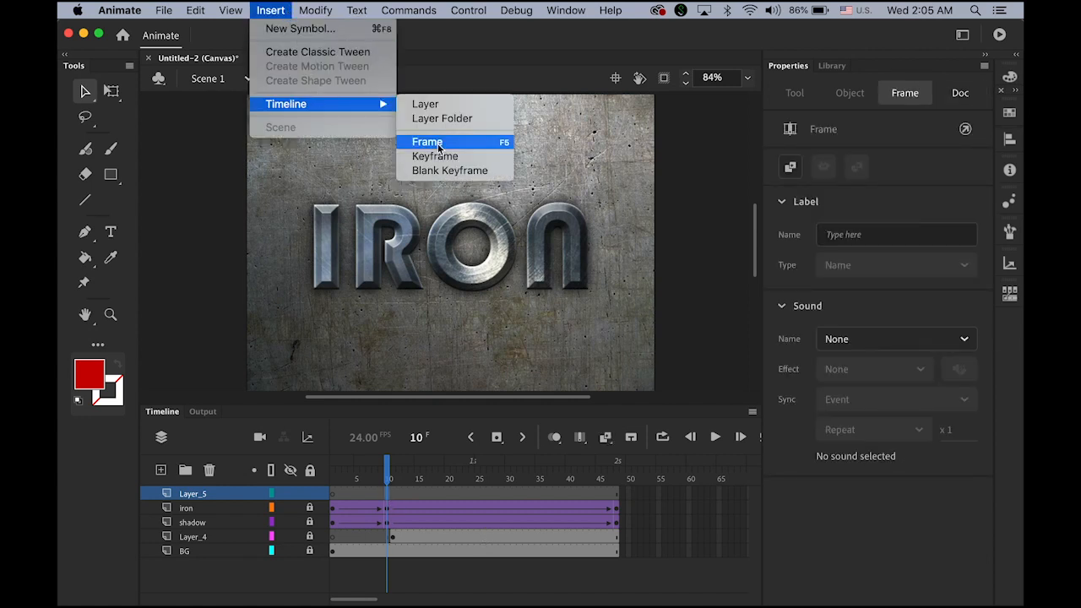
pyautogui.click(482, 170)
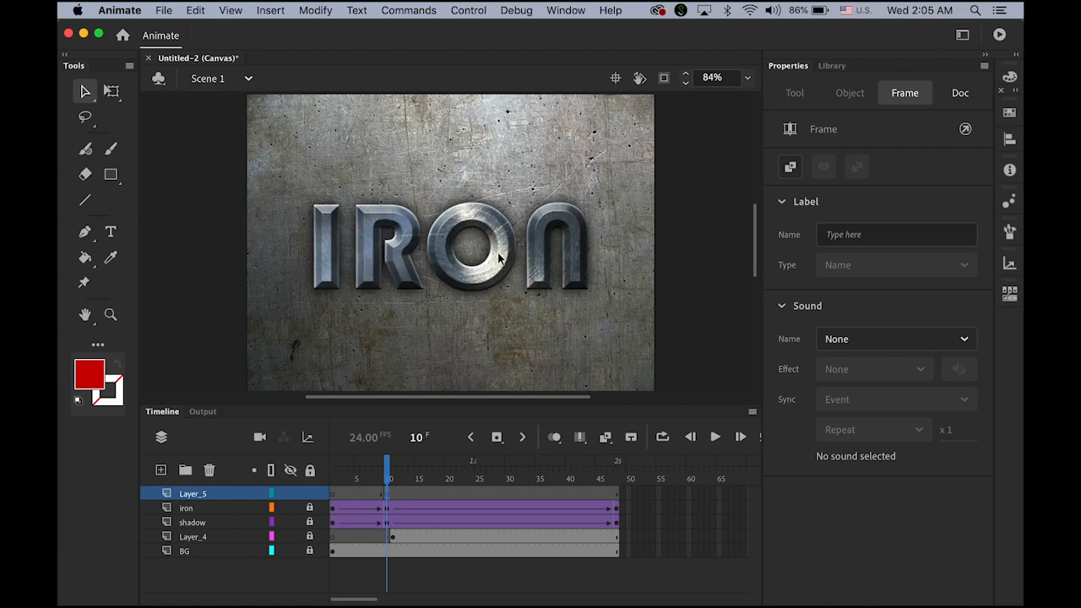
# - Set the fill colour to none and the stroke colour to red
pyautogui.click(96, 380)
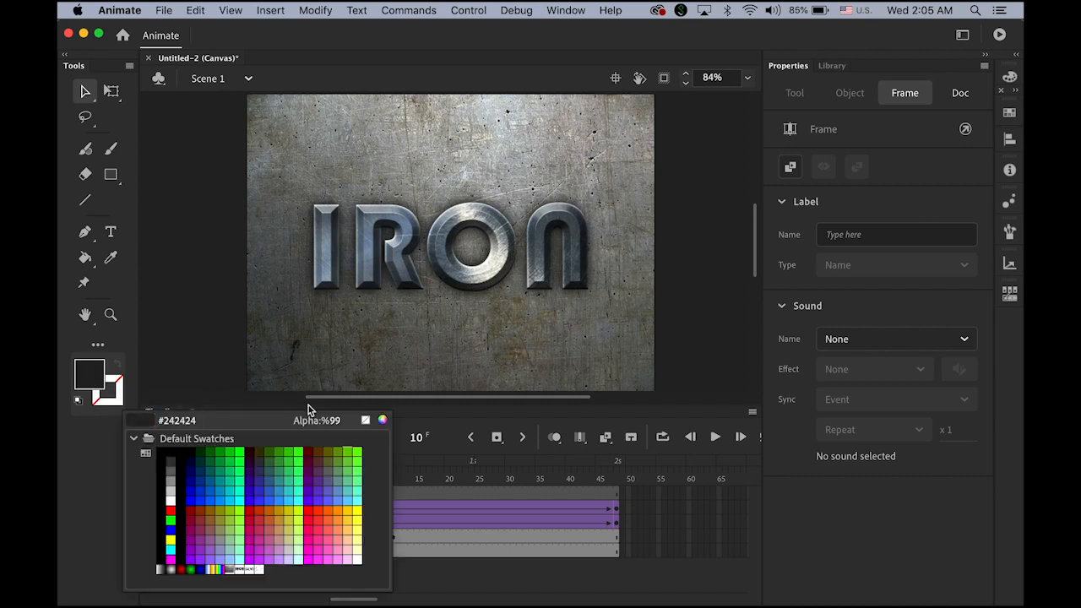
pyautogui.click(366, 421)
pyautogui.click(113, 399)
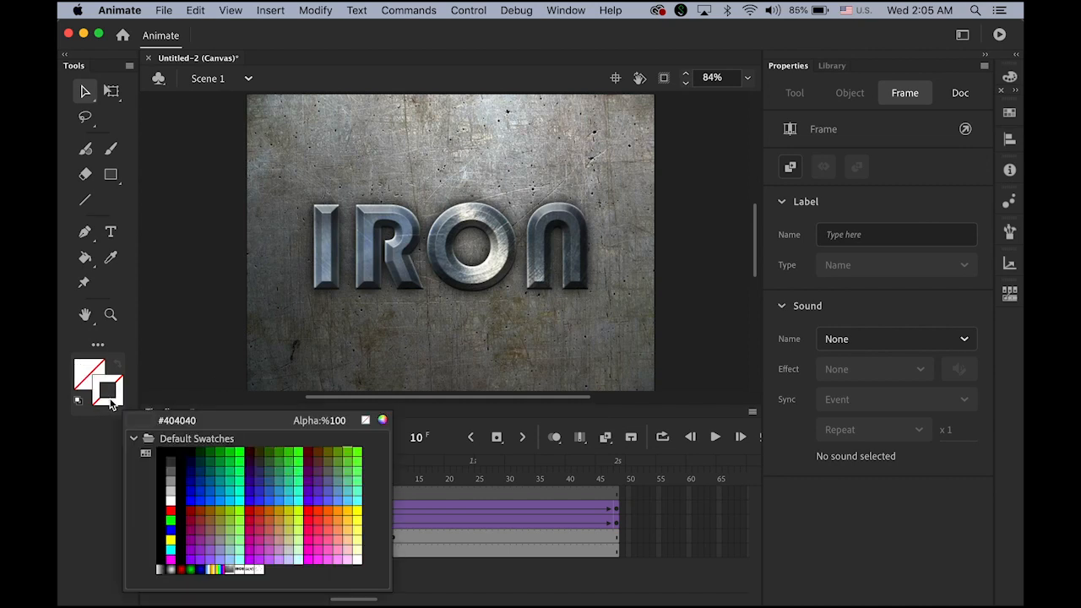
pyautogui.click(170, 510)
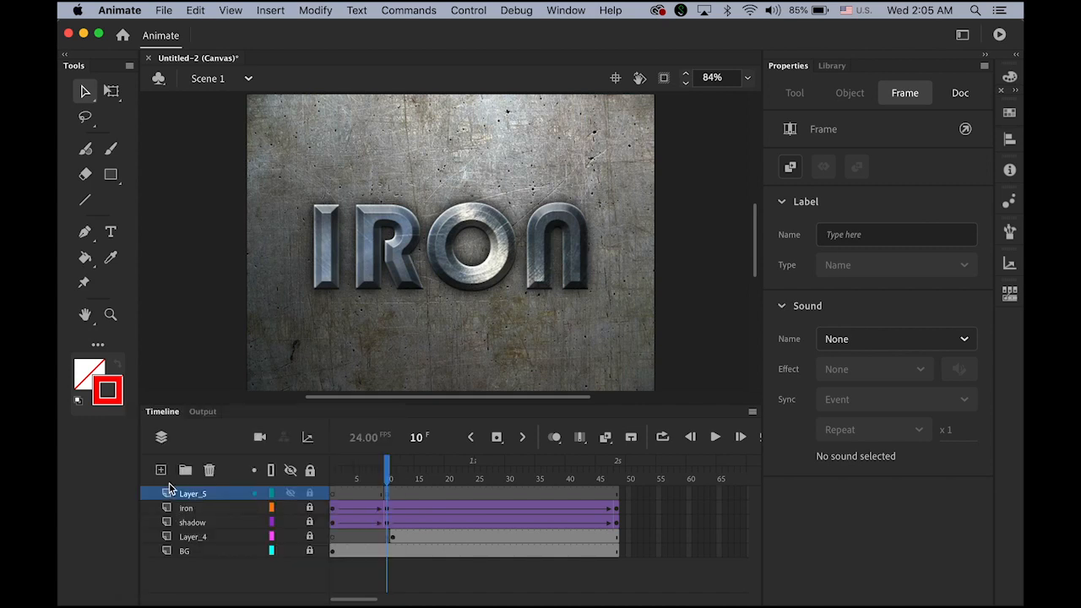
# - Trace the flat front face of the letter I as a closed Pen tool path with a 0.1 stroke
pyautogui.click(111, 317)
pyautogui.click(329, 257)
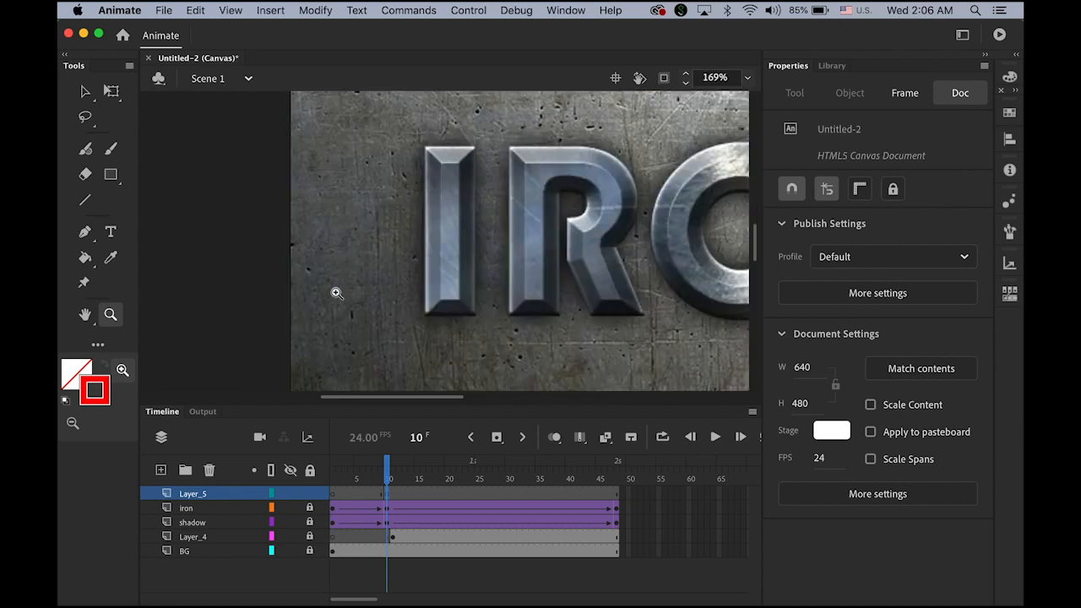
pyautogui.click(469, 251)
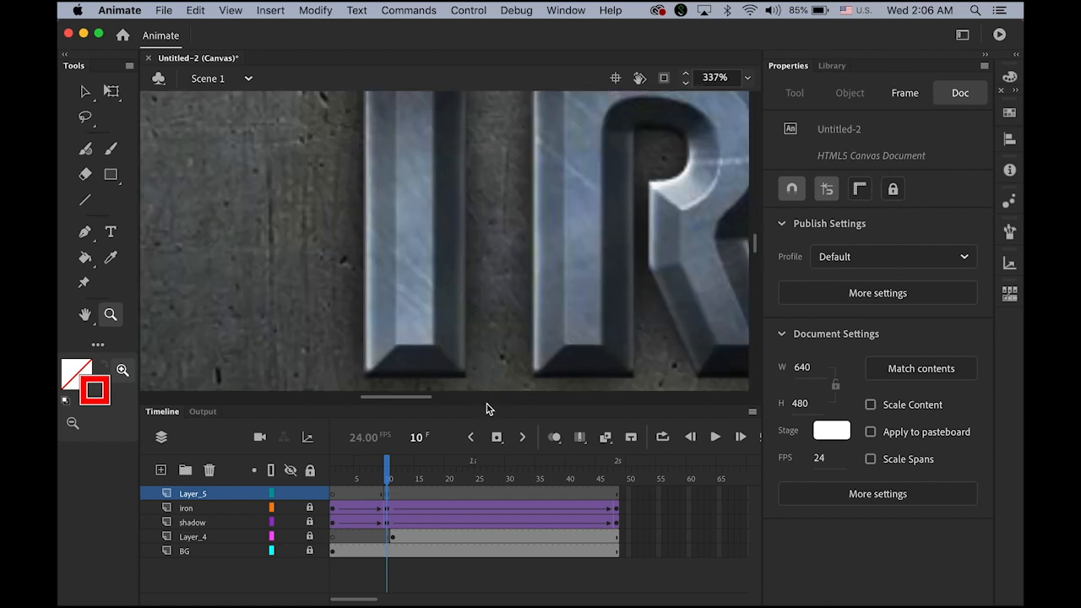
pyautogui.moveTo(486, 405); pyautogui.dragTo(492, 471)
pyautogui.moveTo(424, 277); pyautogui.dragTo(335, 338)
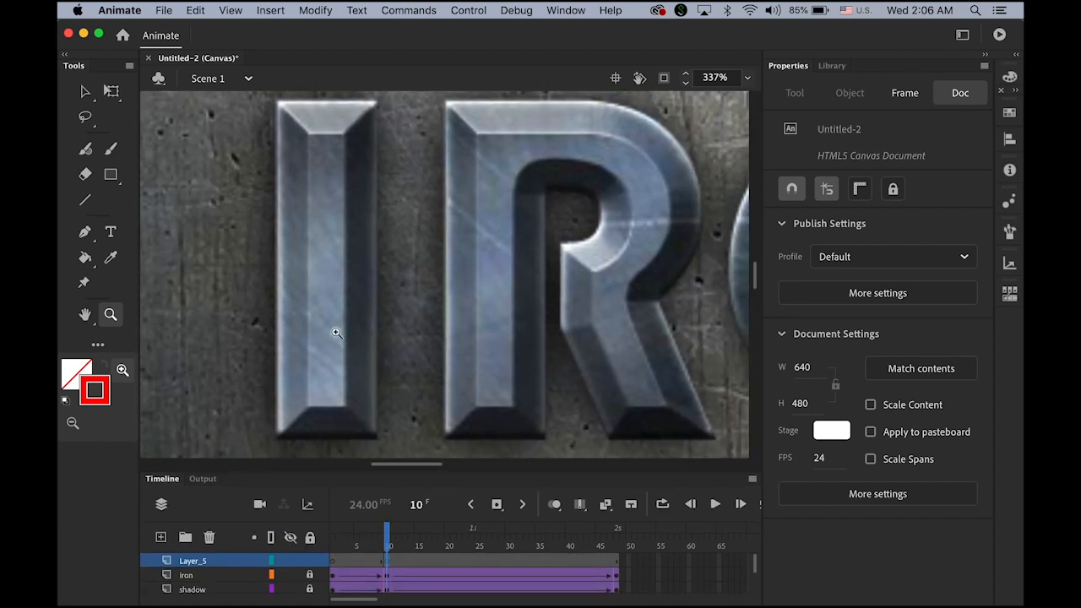
pyautogui.click(84, 234)
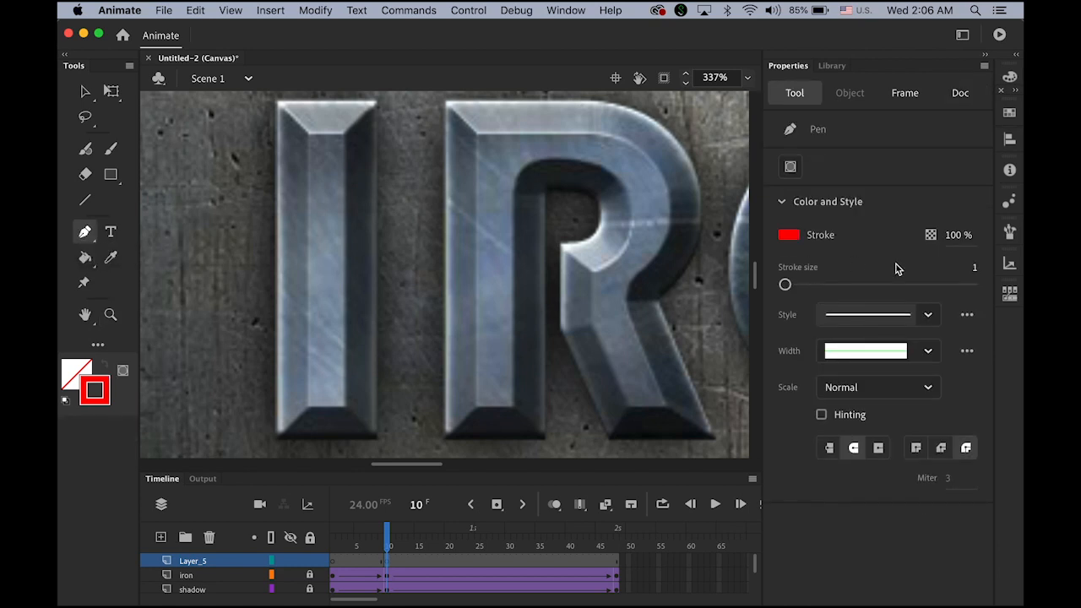
pyautogui.moveTo(784, 285); pyautogui.dragTo(723, 289)
pyautogui.click(309, 135)
pyautogui.click(345, 136)
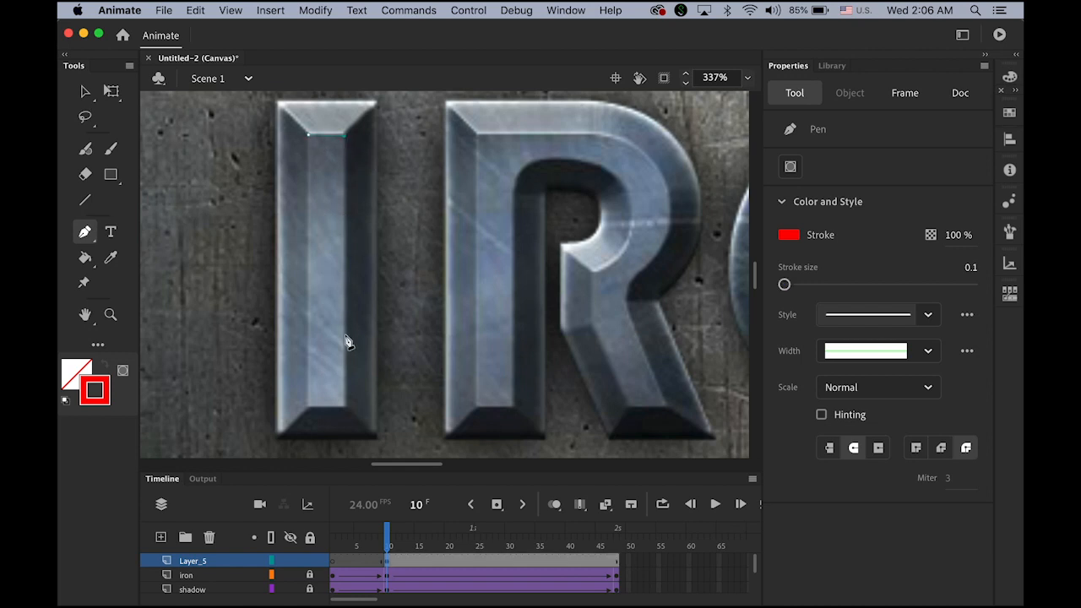
pyautogui.click(345, 407)
pyautogui.click(309, 407)
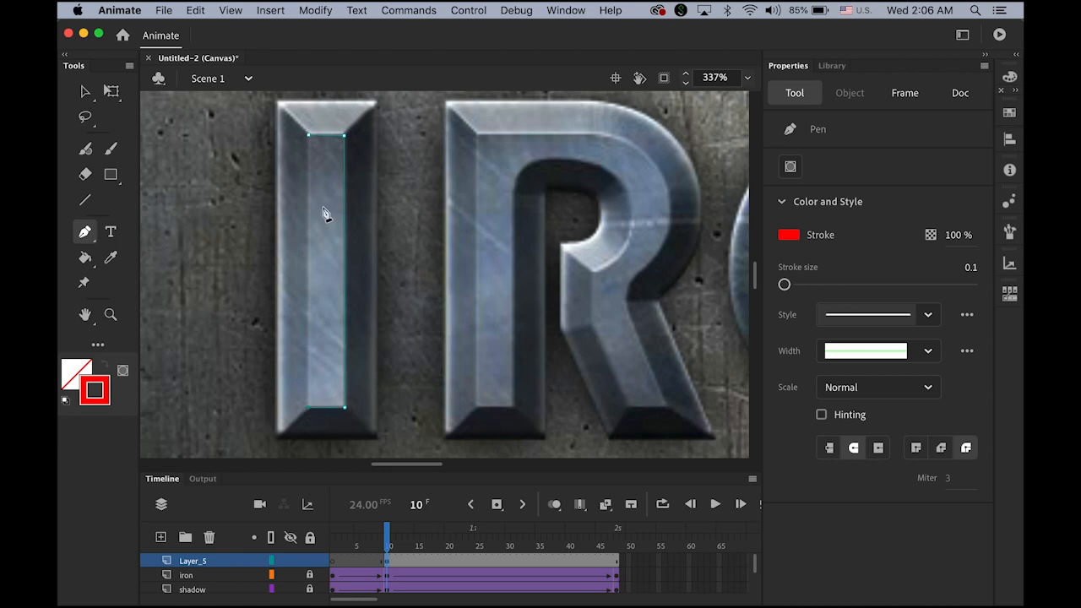
pyautogui.click(309, 136)
# - Trace the flat front face of the letter R with the Pen tool, using curved segments around its bowl, and close the path
pyautogui.click(476, 135)
pyautogui.click(477, 409)
pyautogui.click(513, 408)
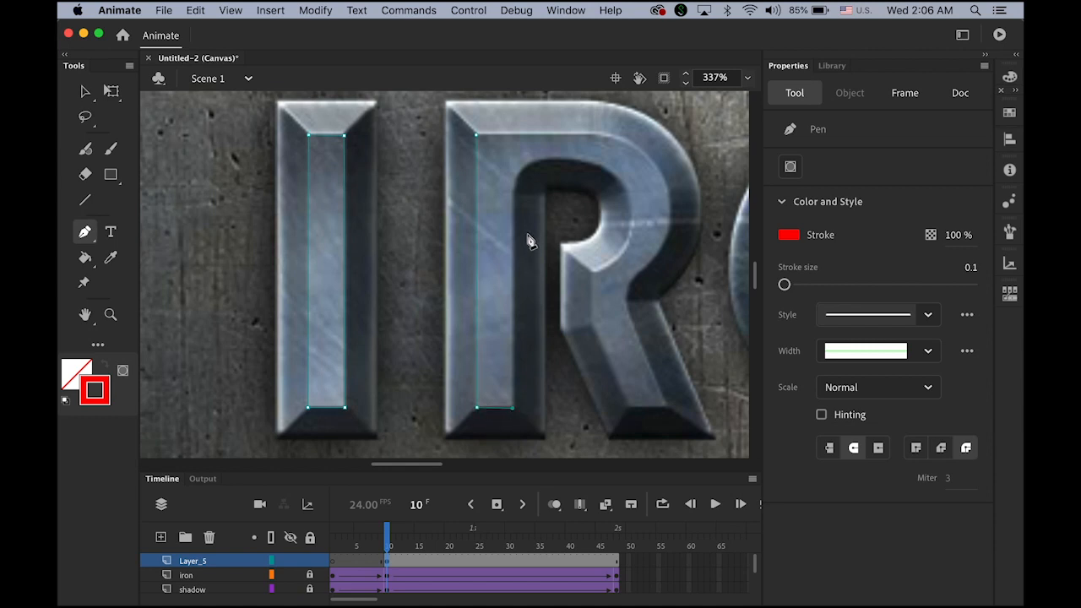
pyautogui.click(514, 191)
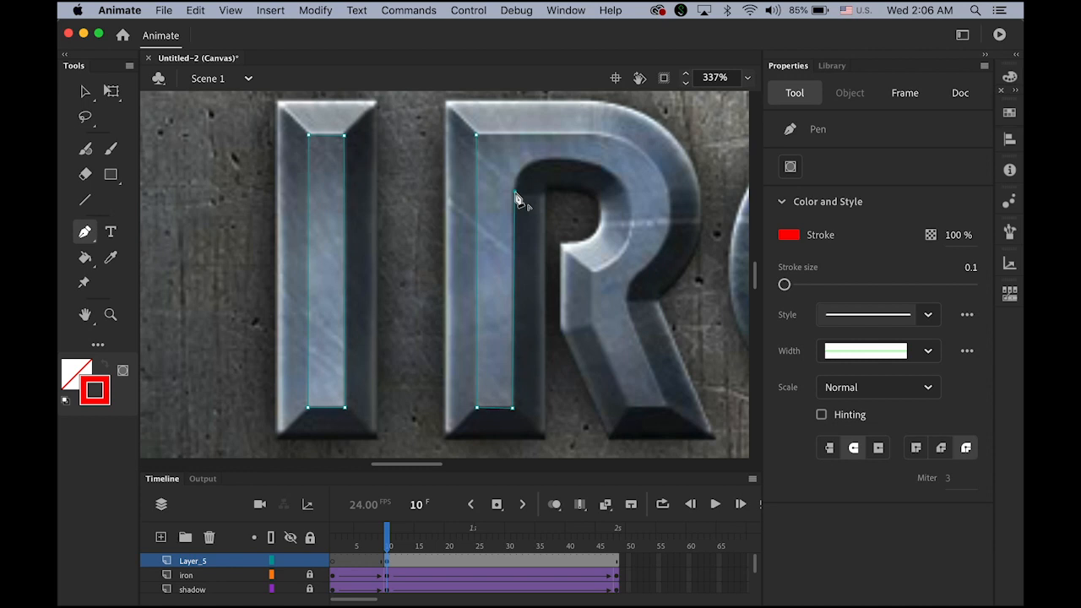
pyautogui.moveTo(589, 160); pyautogui.dragTo(666, 176)
pyautogui.click(589, 163)
pyautogui.moveTo(631, 222); pyautogui.dragTo(631, 274)
pyautogui.click(632, 220)
pyautogui.moveTo(591, 270); pyautogui.dragTo(547, 283)
pyautogui.click(591, 270)
pyautogui.click(590, 326)
pyautogui.click(628, 406)
pyautogui.click(667, 407)
pyautogui.click(631, 318)
pyautogui.moveTo(643, 270); pyautogui.dragTo(666, 253)
pyautogui.click(642, 270)
pyautogui.moveTo(670, 207); pyautogui.dragTo(666, 169)
pyautogui.click(670, 207)
pyautogui.moveTo(597, 133); pyautogui.dragTo(587, 134)
pyautogui.click(477, 135)
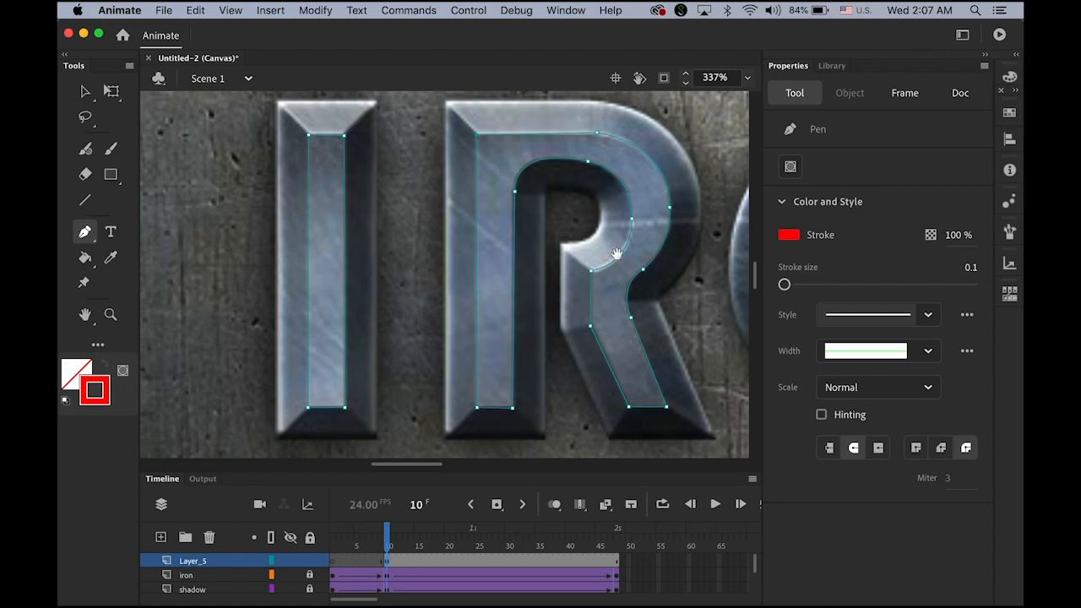
# - Draw an oval outline along the outer edge of the letter O's front face and nudge it down into alignment
pyautogui.moveTo(618, 253); pyautogui.dragTo(279, 246)
pyautogui.press('r')
pyautogui.press('o')
pyautogui.moveTo(445, 132); pyautogui.dragTo(712, 405)
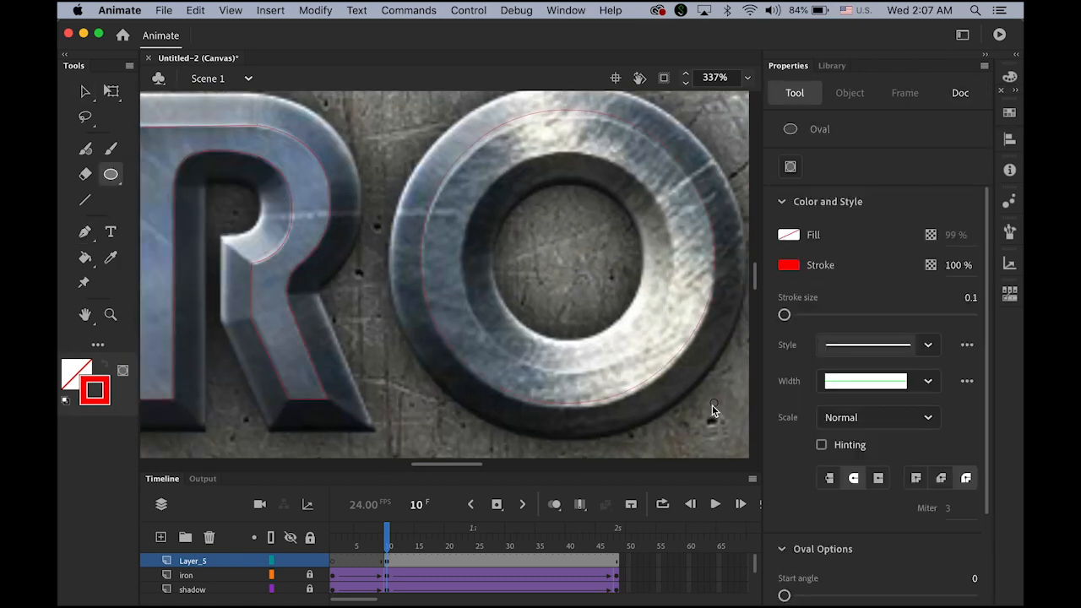
pyautogui.press('v')
pyautogui.click(459, 163)
pyautogui.press('Down')
pyautogui.press('Down')
# - Draw a smaller oval outline along the inner edge of the letter O's front face
pyautogui.press('o')
pyautogui.moveTo(569, 262); pyautogui.dragTo(679, 324)
pyautogui.press('v')
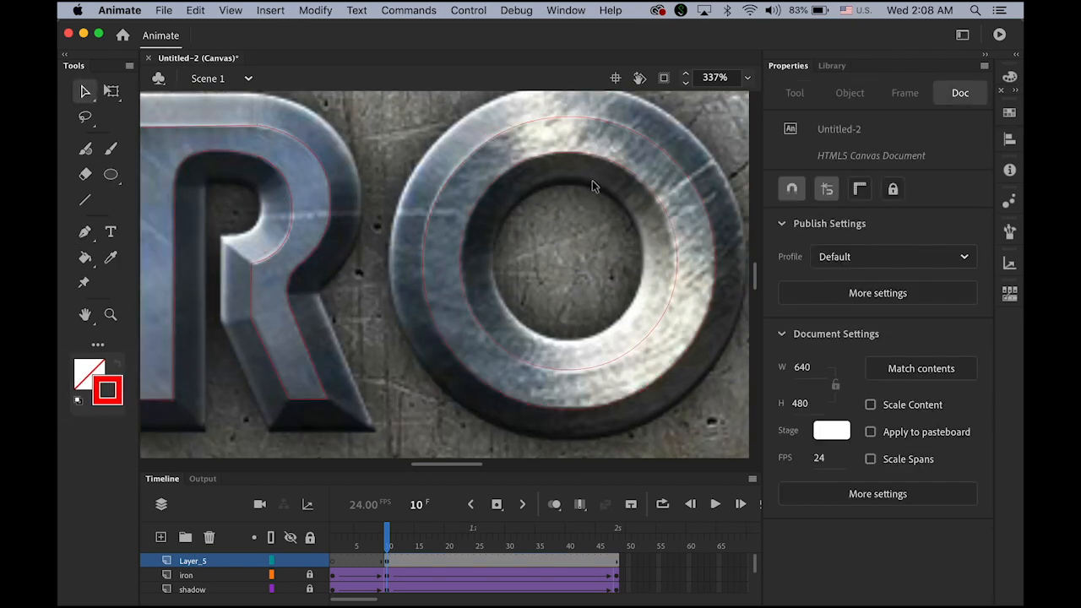
# - Trace the flat front face of the letter N with the Pen tool, curving segments around its arch, and close the path
pyautogui.moveTo(536, 217); pyautogui.dragTo(96, 228)
pyautogui.press('p')
pyautogui.click(379, 410)
pyautogui.click(419, 411)
pyautogui.click(419, 217)
pyautogui.moveTo(470, 163); pyautogui.dragTo(523, 162)
pyautogui.click(524, 222)
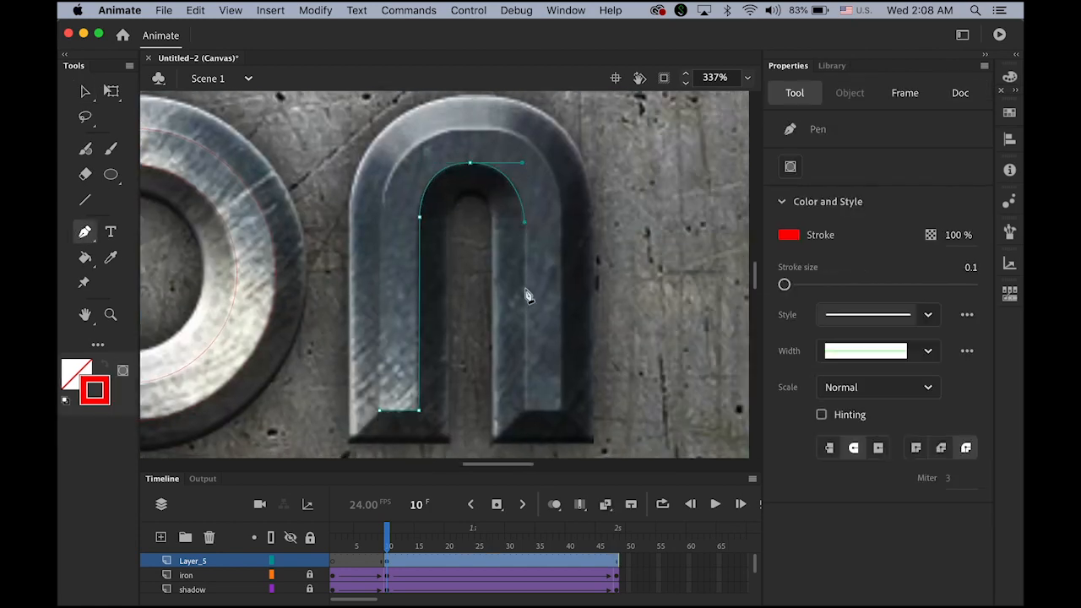
pyautogui.click(525, 411)
pyautogui.click(560, 411)
pyautogui.click(561, 206)
pyautogui.moveTo(468, 129); pyautogui.dragTo(371, 129)
pyautogui.click(381, 206)
pyautogui.click(380, 410)
pyautogui.click(85, 91)
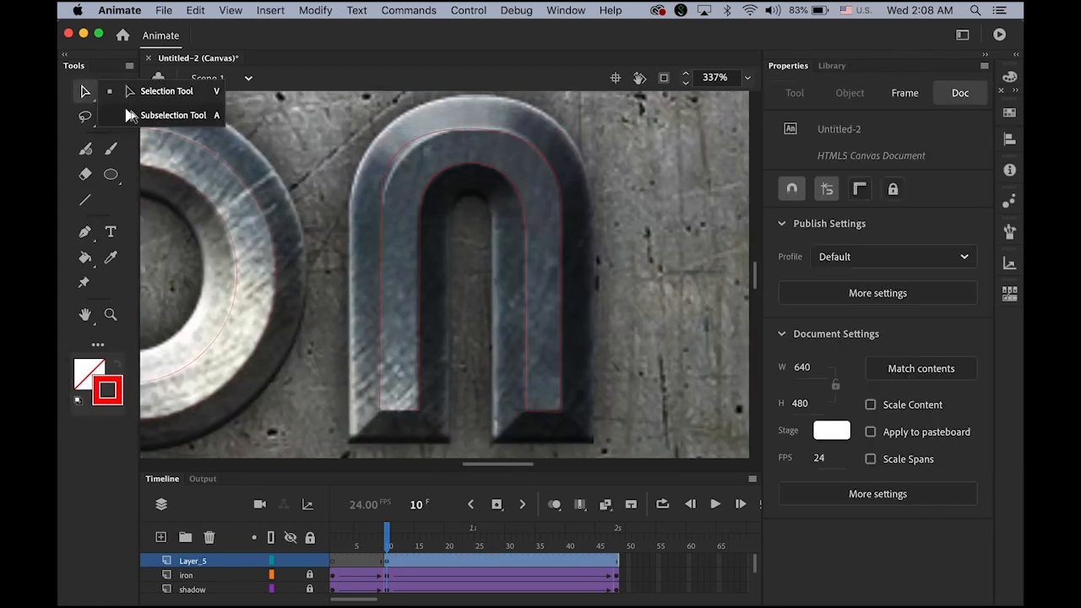
pyautogui.click(122, 114)
pyautogui.click(420, 136)
# - Fill the traced front faces of all four IRON letters with bright green using the Paint Bucket
pyautogui.press('super+minus')
pyautogui.press('super+minus')
pyautogui.press('super+a')
pyautogui.click(85, 91)
pyautogui.click(122, 91)
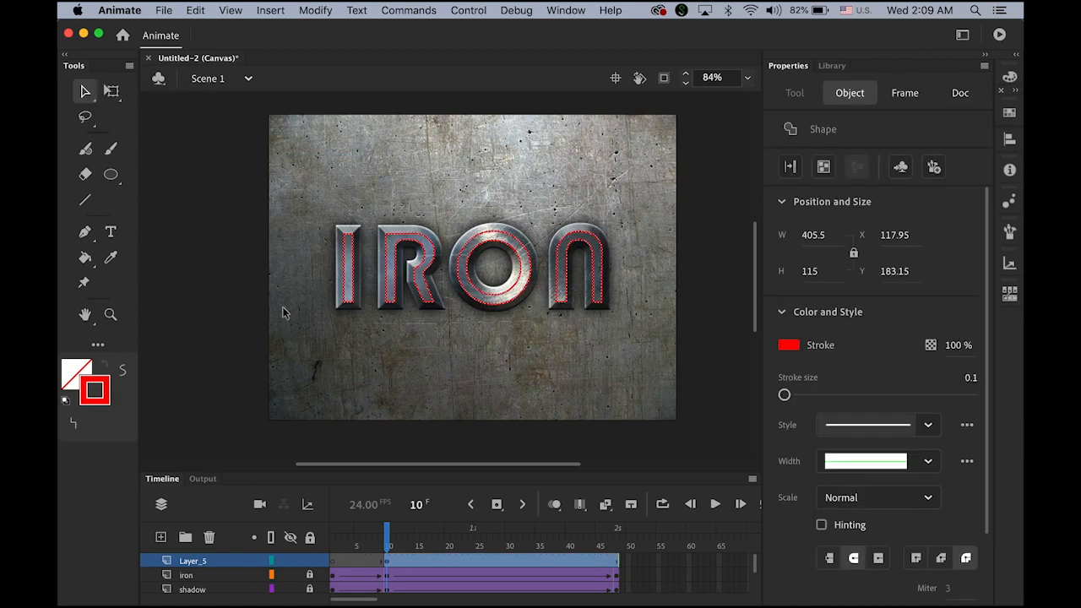
pyautogui.click(77, 374)
pyautogui.click(290, 478)
pyautogui.click(85, 257)
pyautogui.click(348, 270)
pyautogui.click(391, 279)
pyautogui.click(467, 291)
pyautogui.click(712, 418)
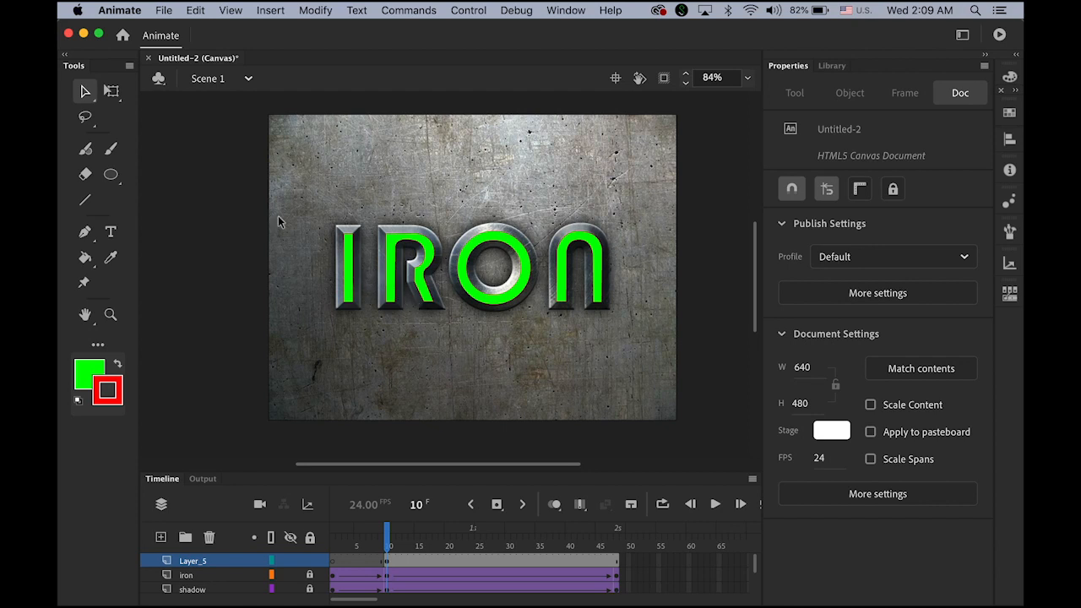
# - Delete the red outlines around the letter faces, keeping only the green fills
pyautogui.moveTo(278, 216); pyautogui.dragTo(683, 380)
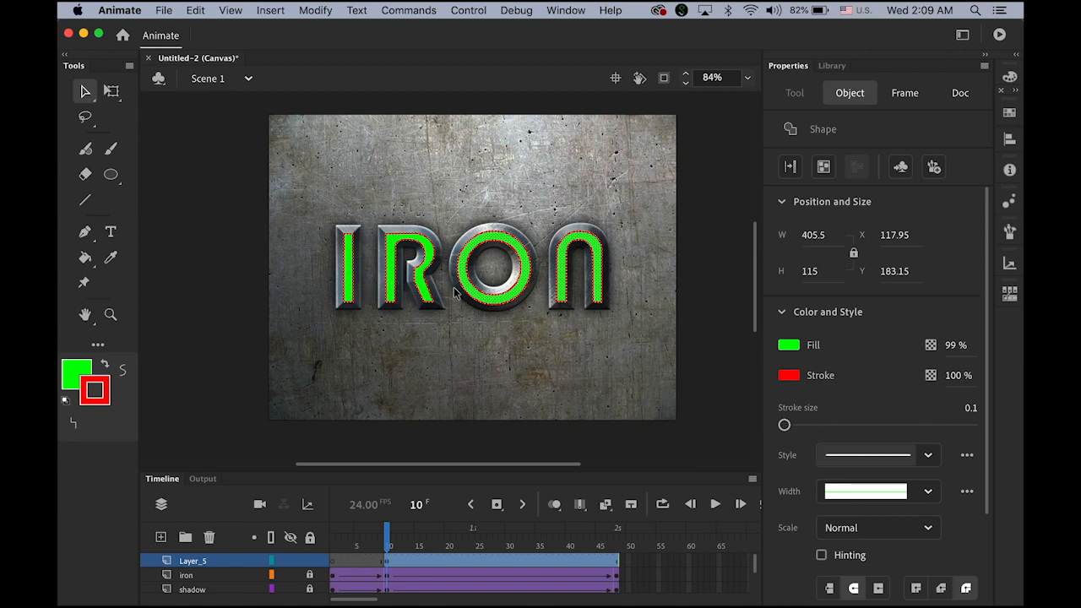
pyautogui.keyDown('shift'); pyautogui.click(564, 288); pyautogui.keyUp('shift')
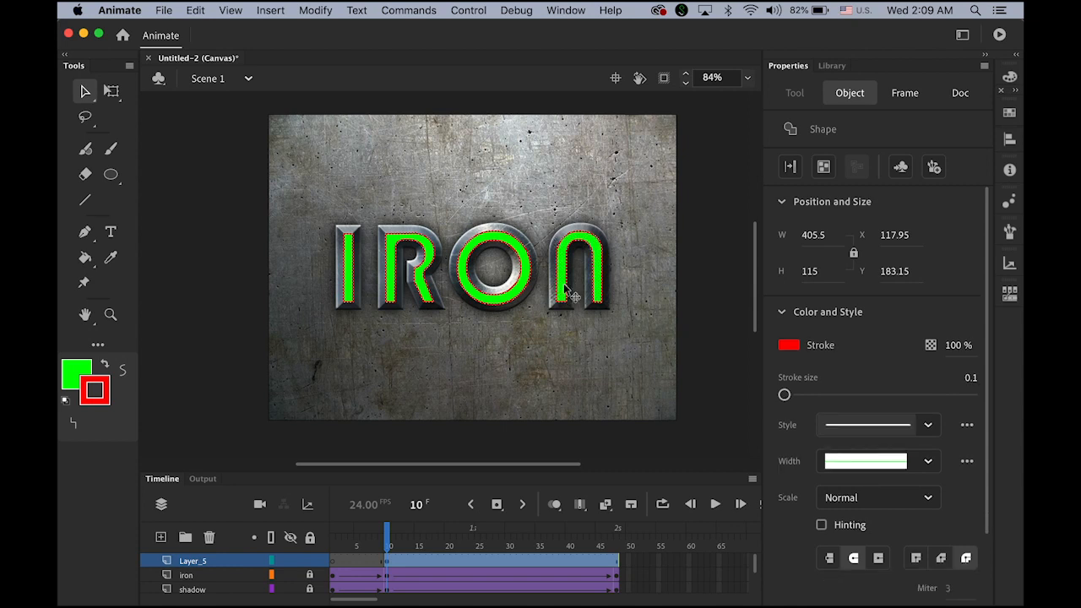
pyautogui.click(633, 302)
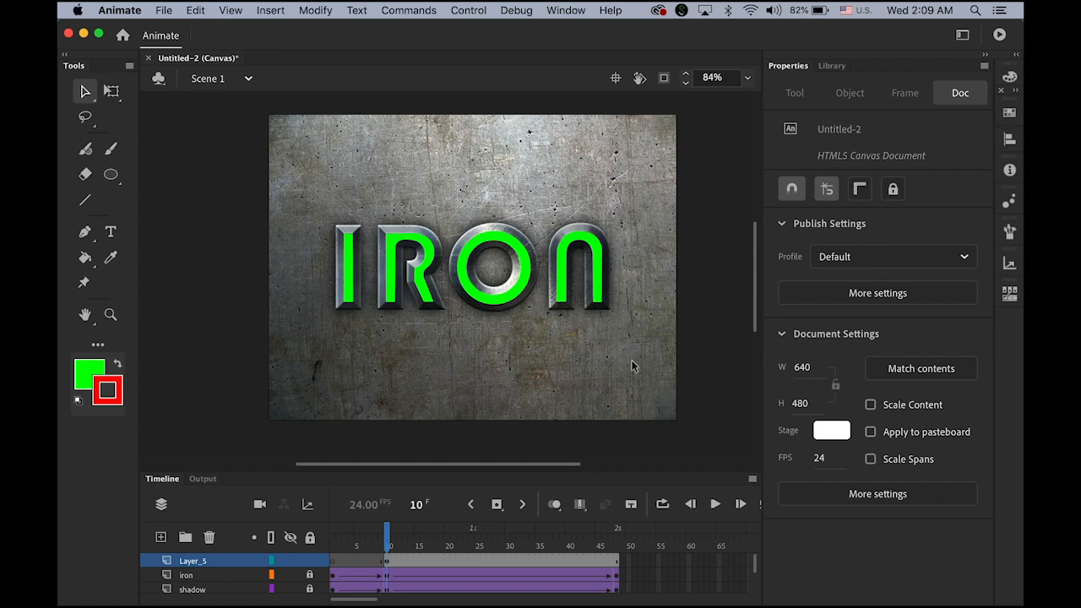
pyautogui.moveTo(581, 389)
pyautogui.mouseDown()
pyautogui.moveTo(583, 354)
pyautogui.moveTo(594, 383)
pyautogui.mouseUp()
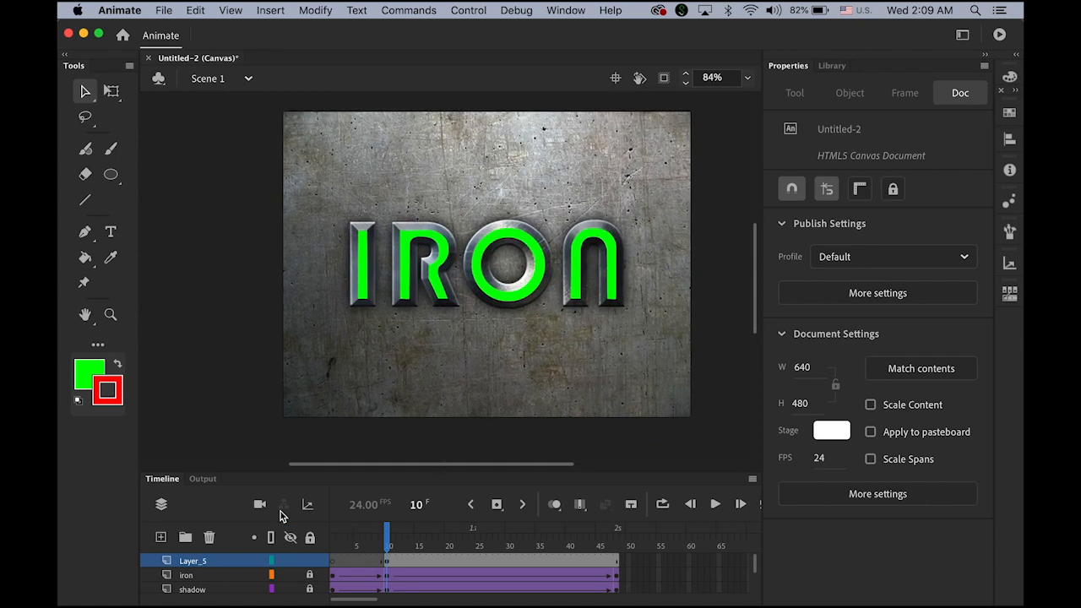
# - Rename Layer_5 as masking
pyautogui.click(207, 565)
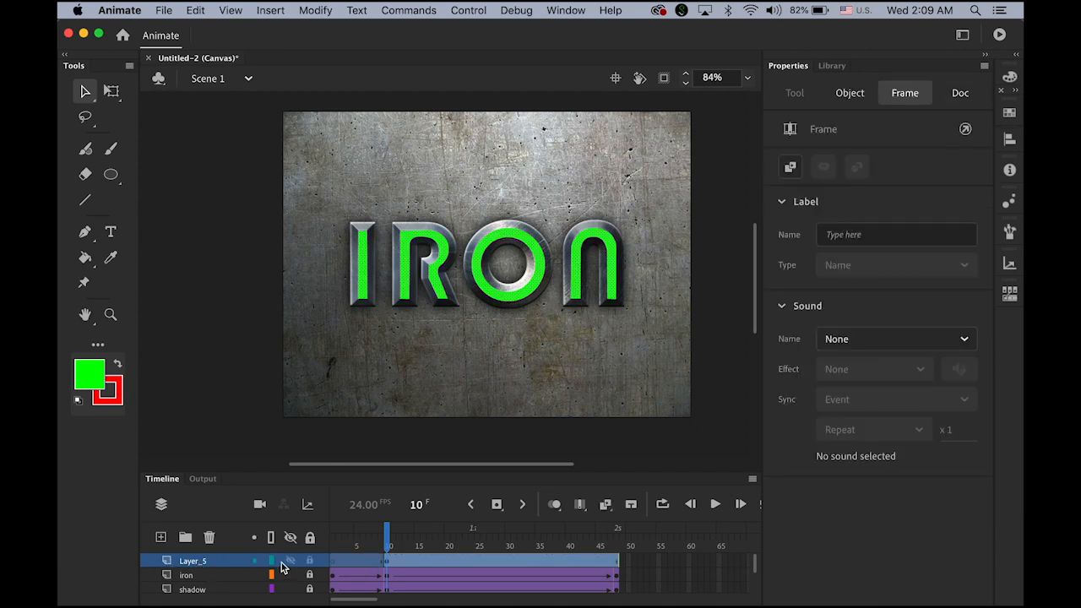
pyautogui.doubleClick(188, 562)
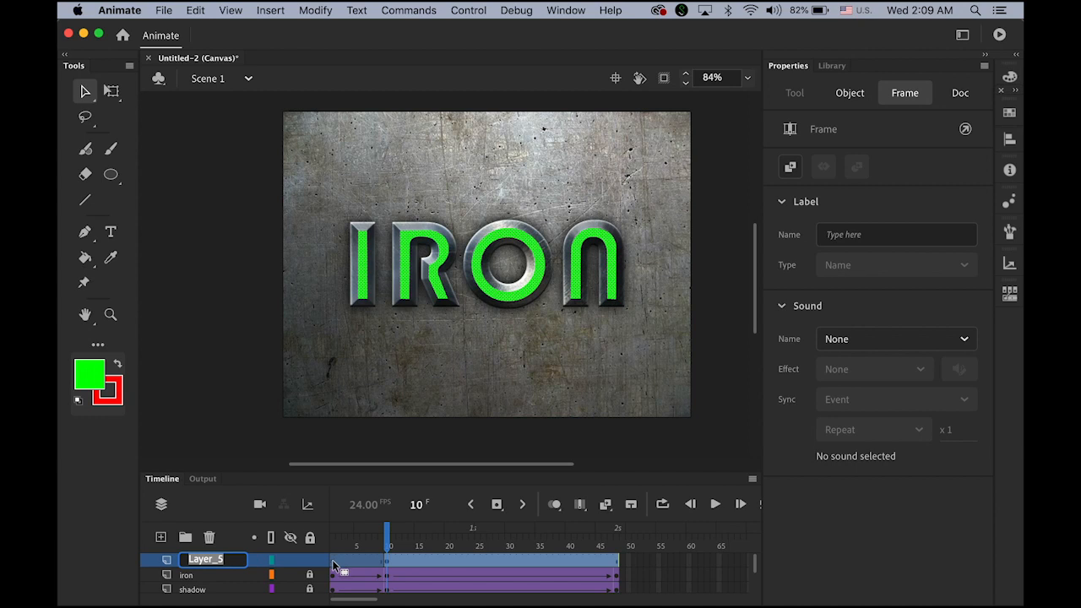
pyautogui.write('masking')
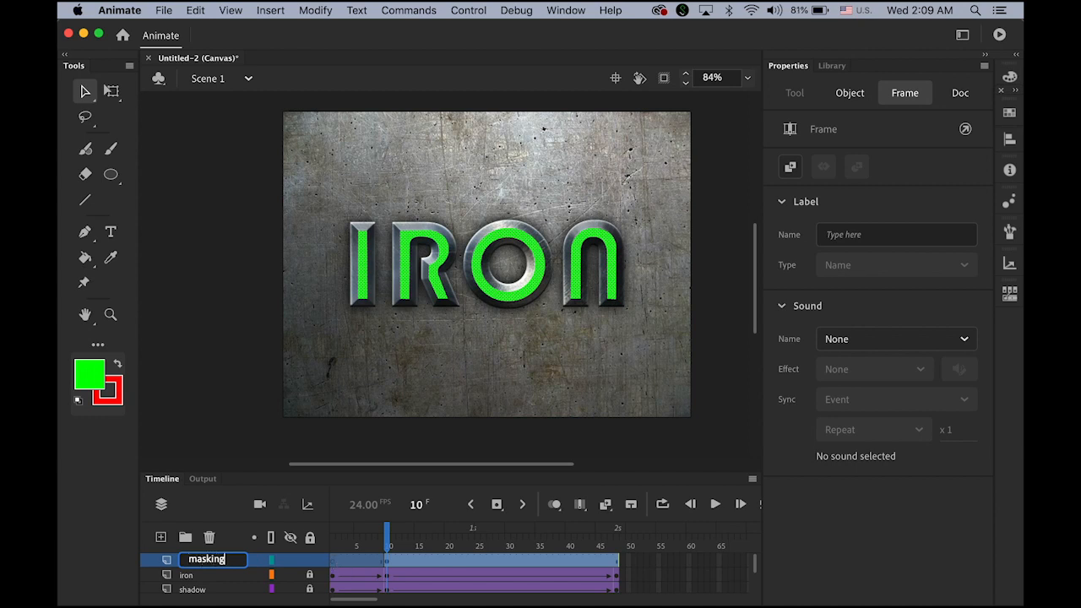
pyautogui.press('Return')
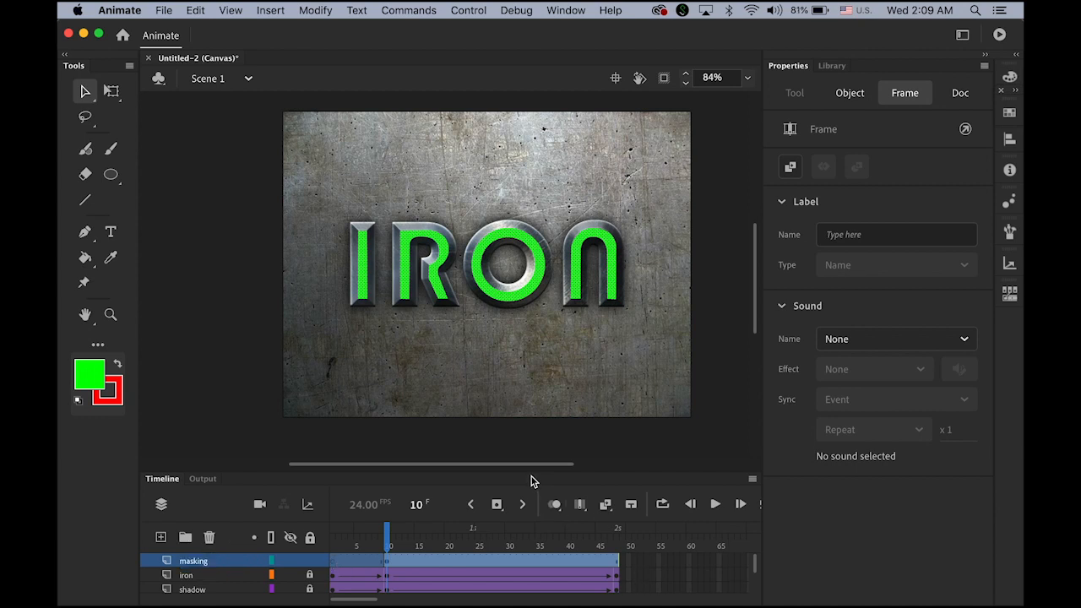
# - Enlarge the timeline area to show all layers, fit the stage in the remaining space, and deselect the green shapes
pyautogui.moveTo(531, 473); pyautogui.dragTo(538, 397)
pyautogui.doubleClick(85, 314)
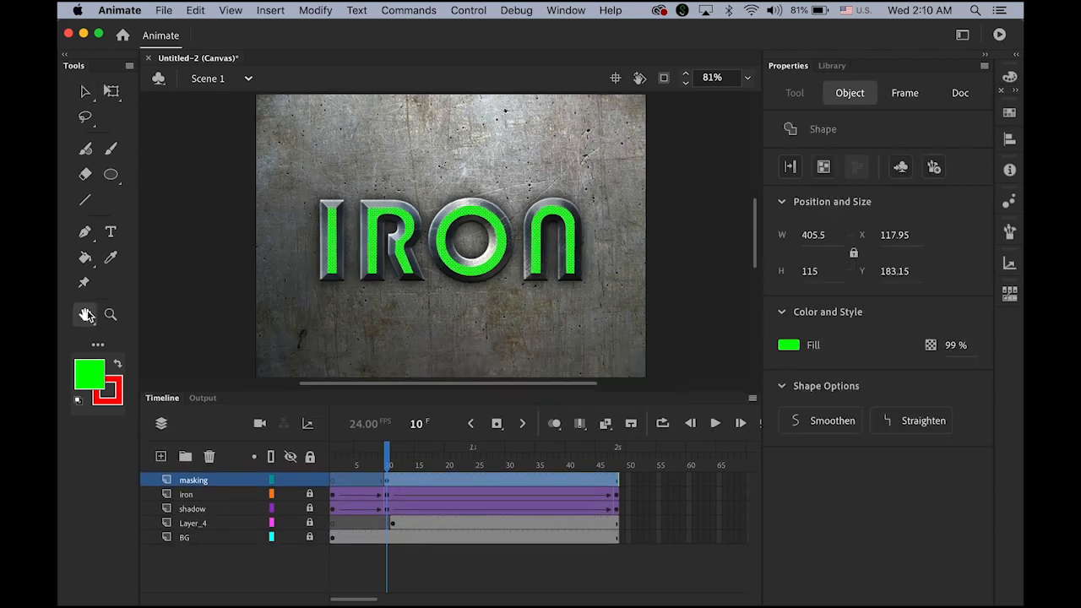
pyautogui.click(85, 91)
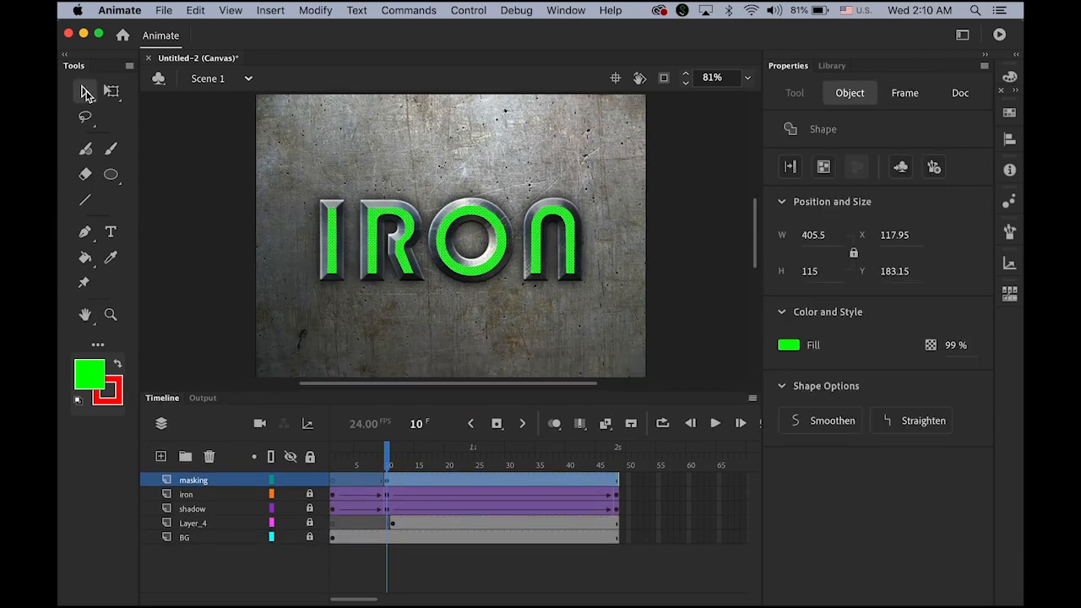
pyautogui.click(191, 143)
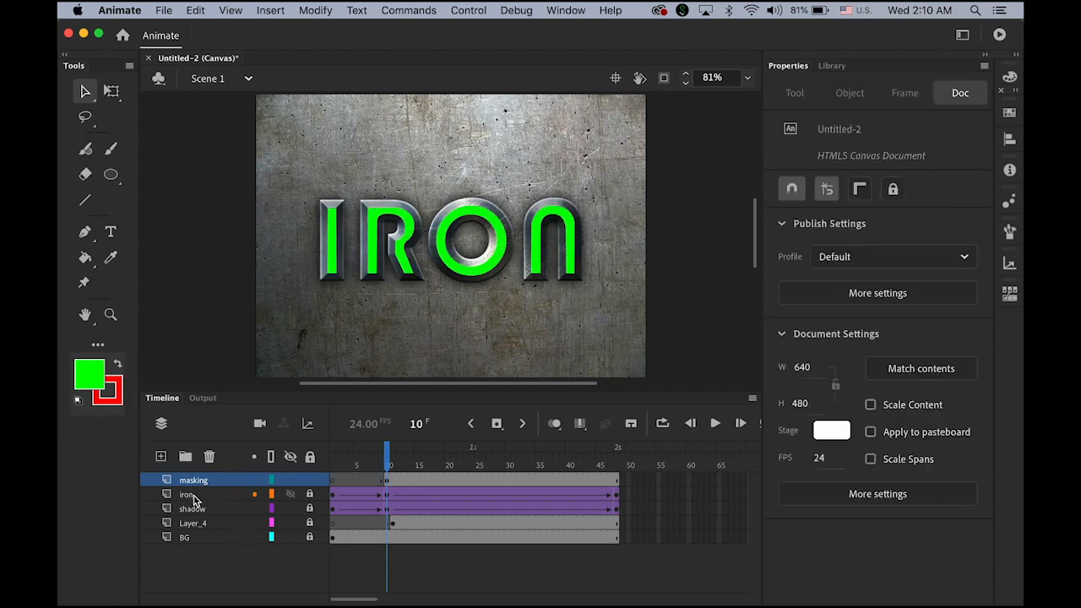
# - Add a new layer between the masking and iron layers and insert a blank keyframe in it at frame 10
pyautogui.click(187, 495)
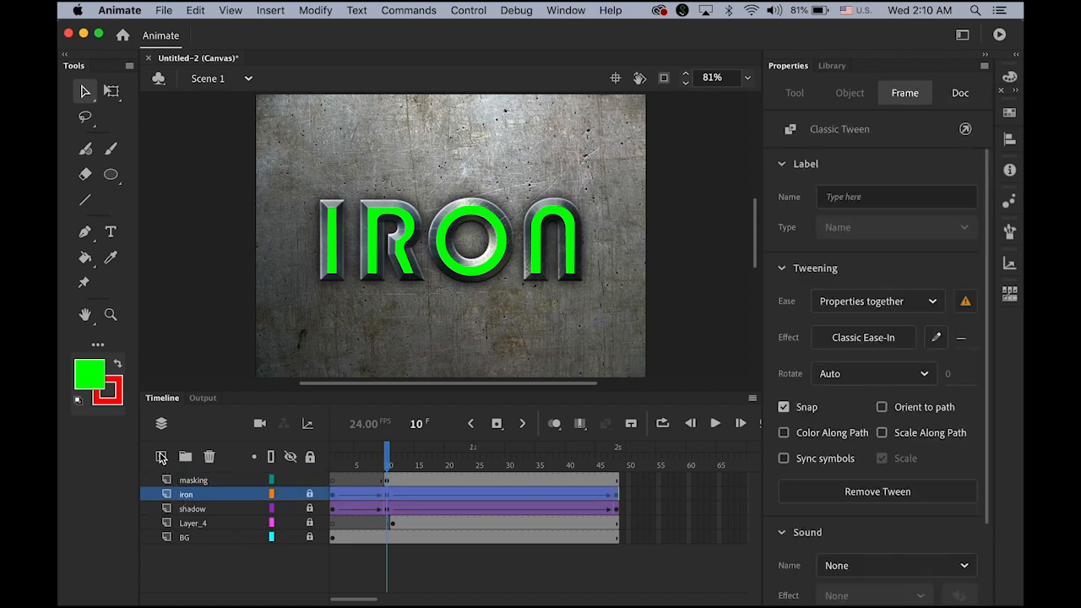
pyautogui.click(160, 458)
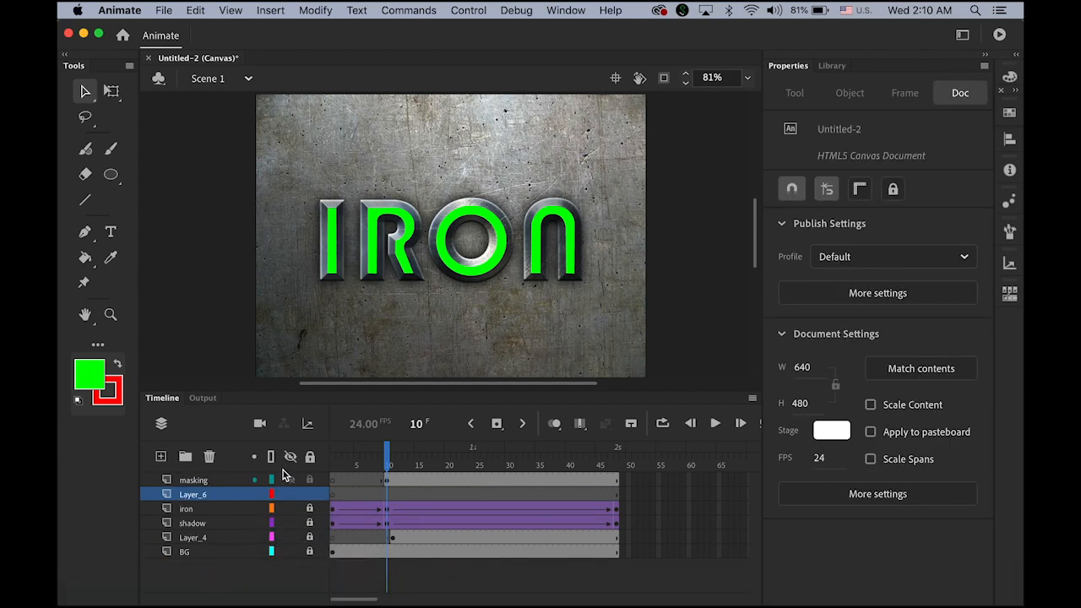
pyautogui.click(387, 496)
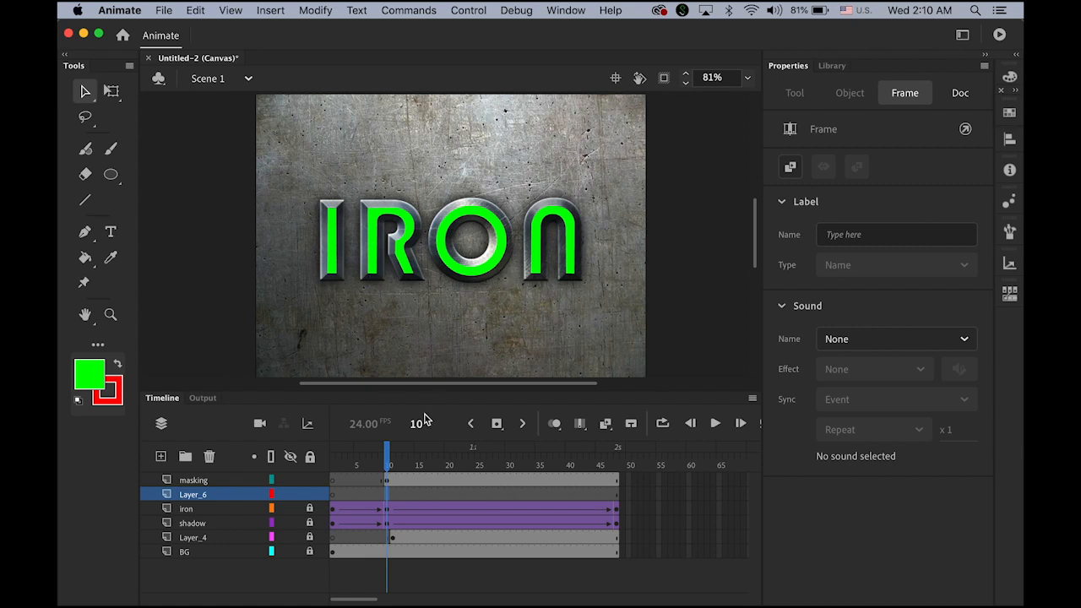
pyautogui.click(270, 10)
pyautogui.moveTo(310, 104)
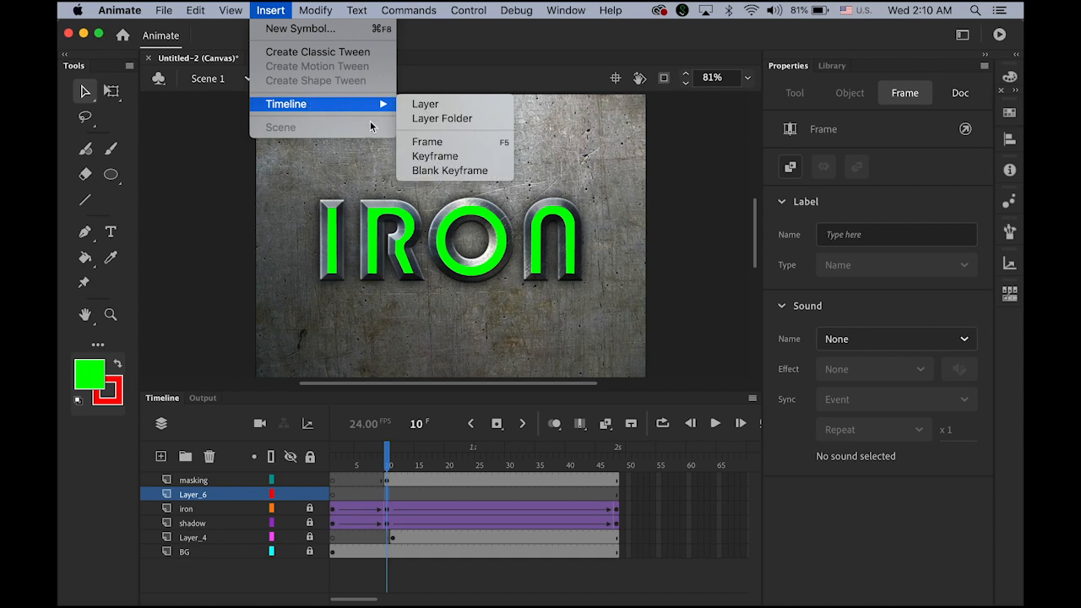
pyautogui.click(473, 171)
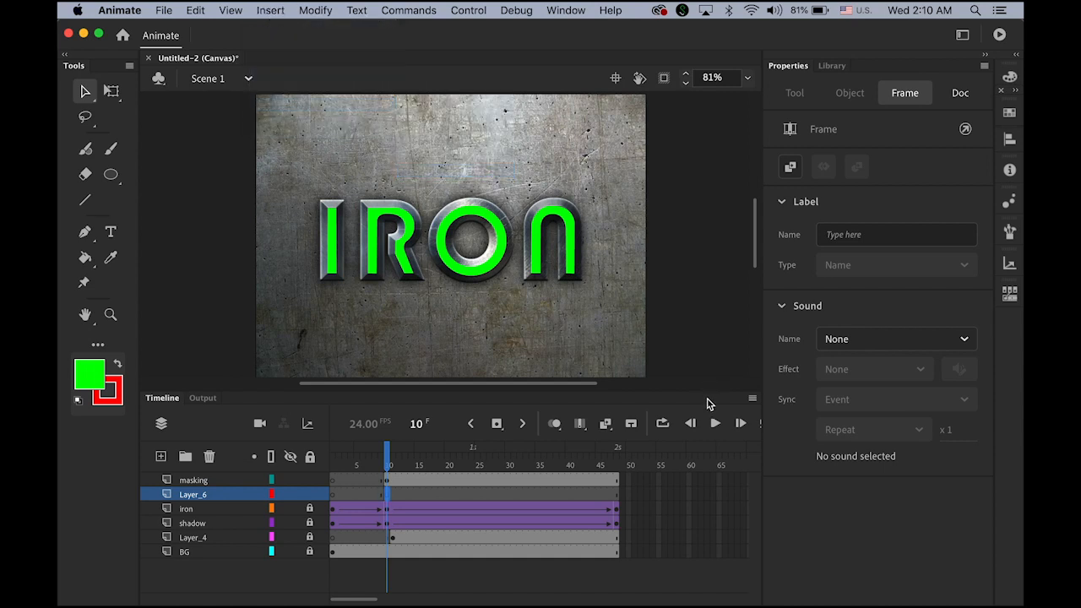
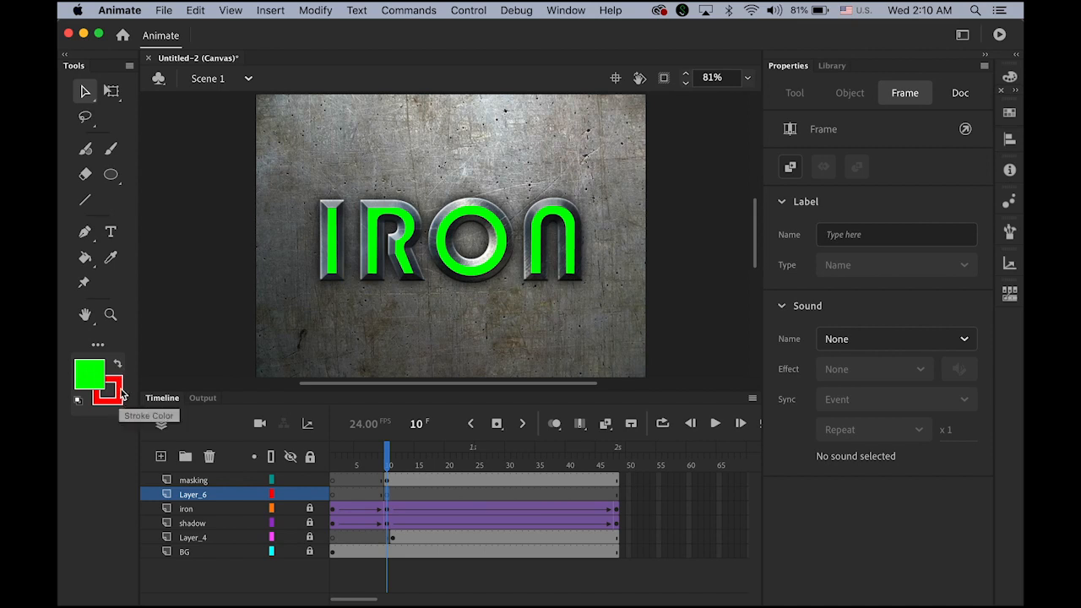
# - Draw a tall rectangle about 42 by 316 px beside the letter I, with a white-to-black linear gradient fill and no stroke
pyautogui.click(110, 174)
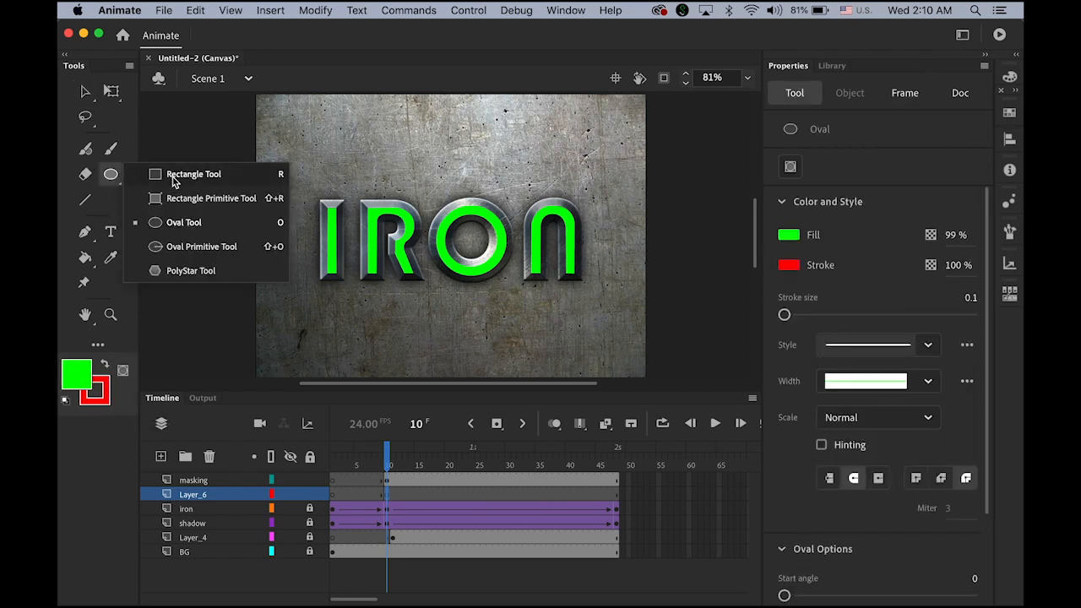
pyautogui.click(174, 180)
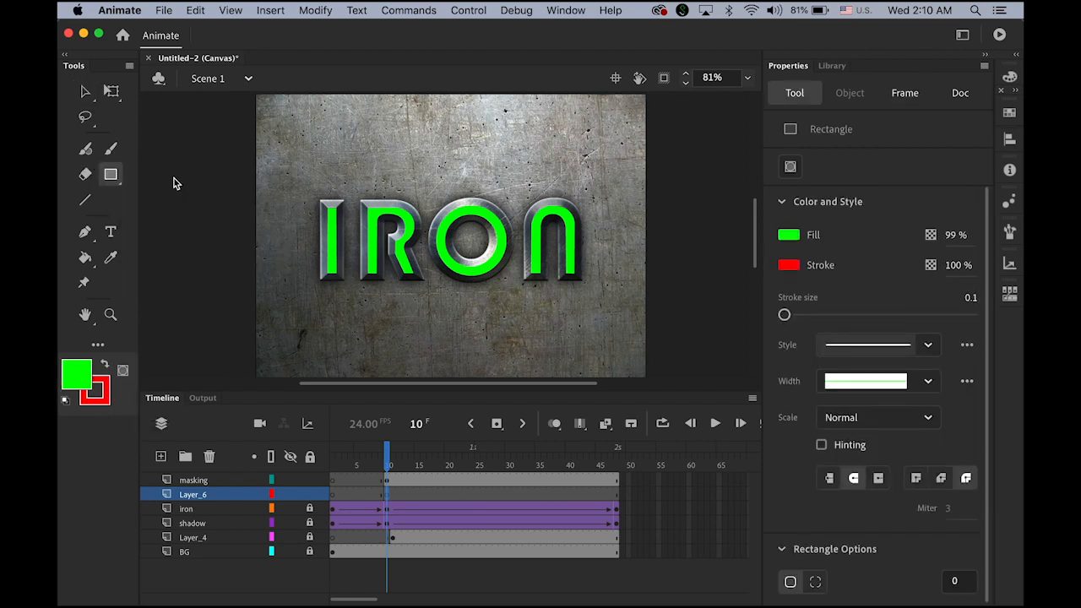
pyautogui.click(108, 395)
pyautogui.click(353, 424)
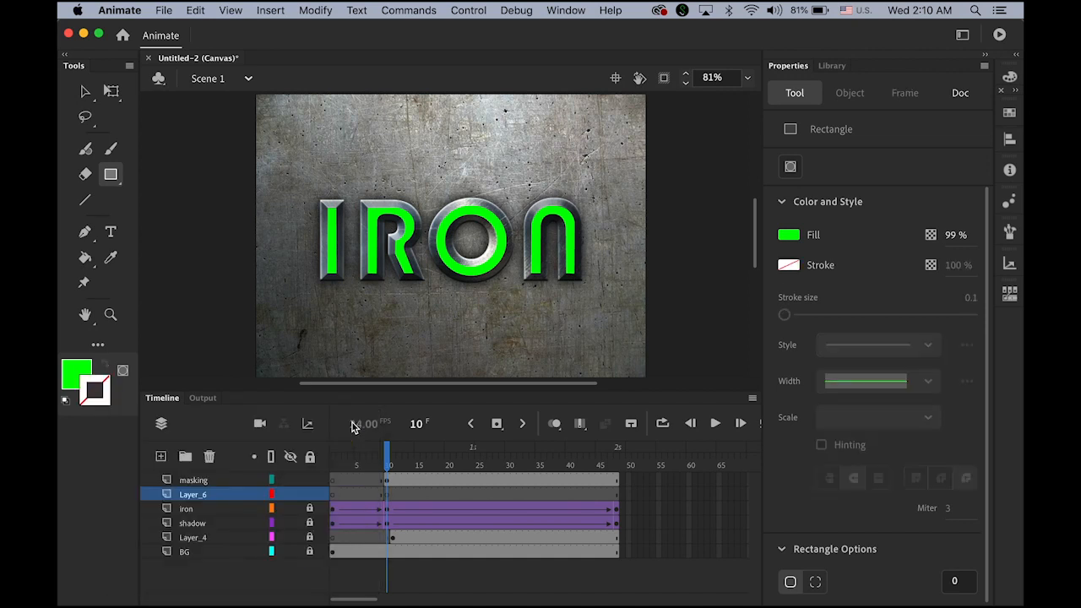
pyautogui.click(84, 383)
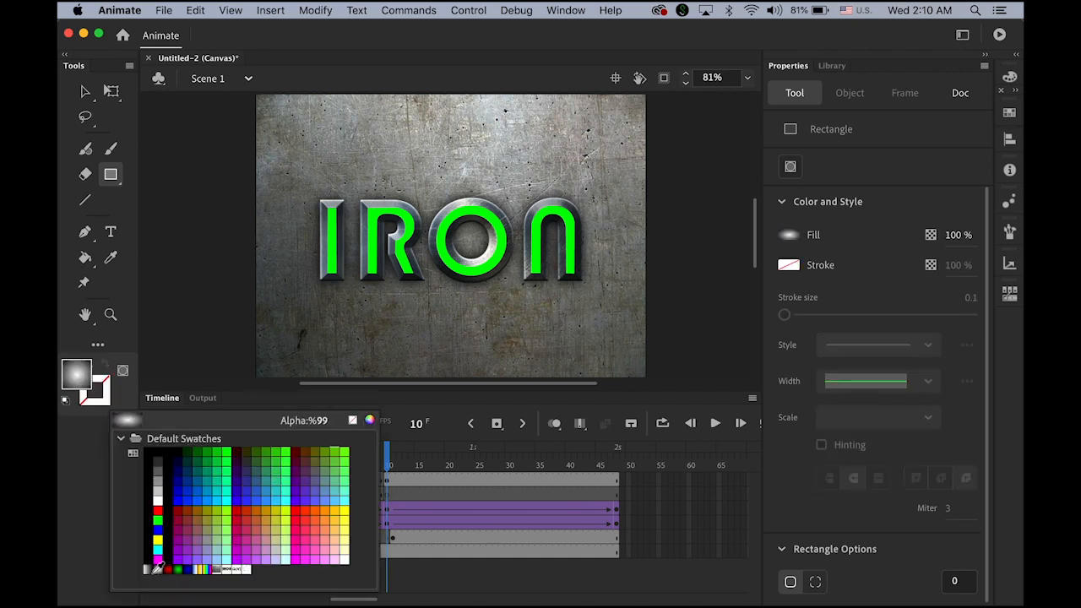
pyautogui.click(152, 568)
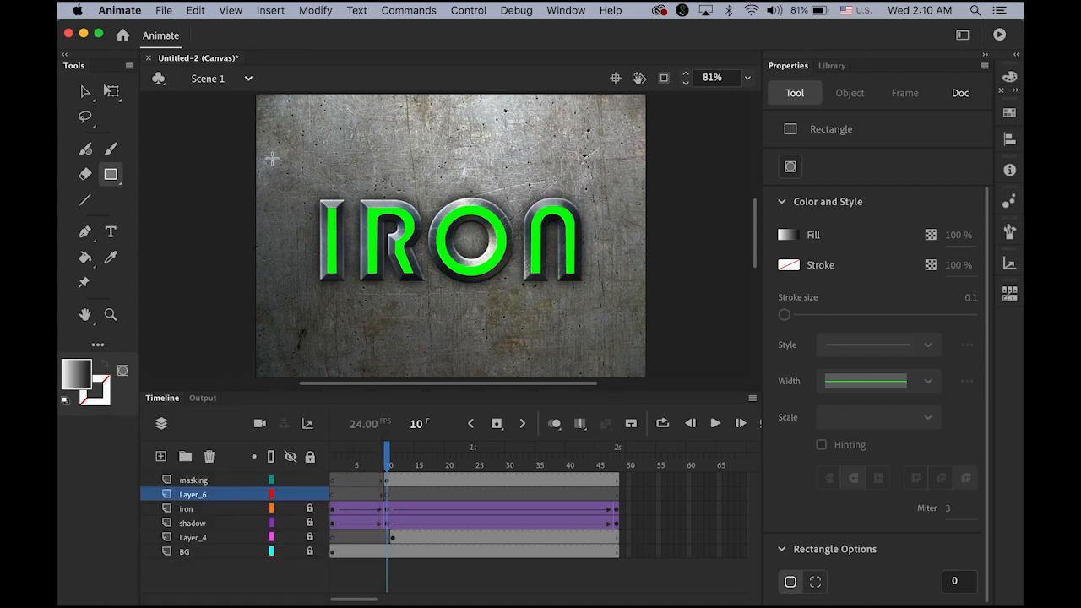
pyautogui.moveTo(272, 158); pyautogui.dragTo(298, 351)
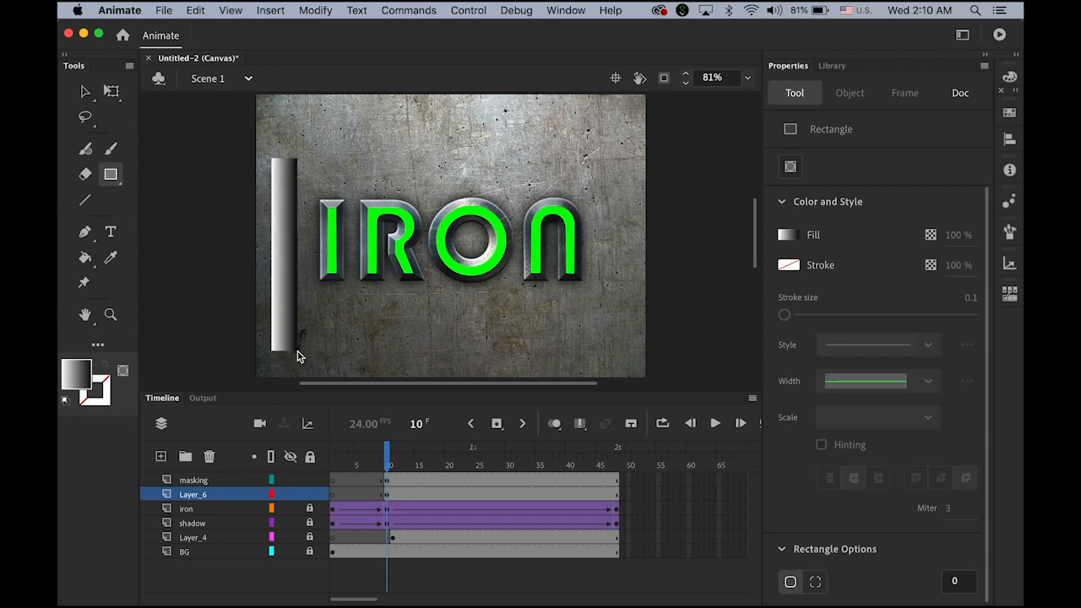
# - Nudge the gradient rectangle up to about Y 92
pyautogui.click(85, 91)
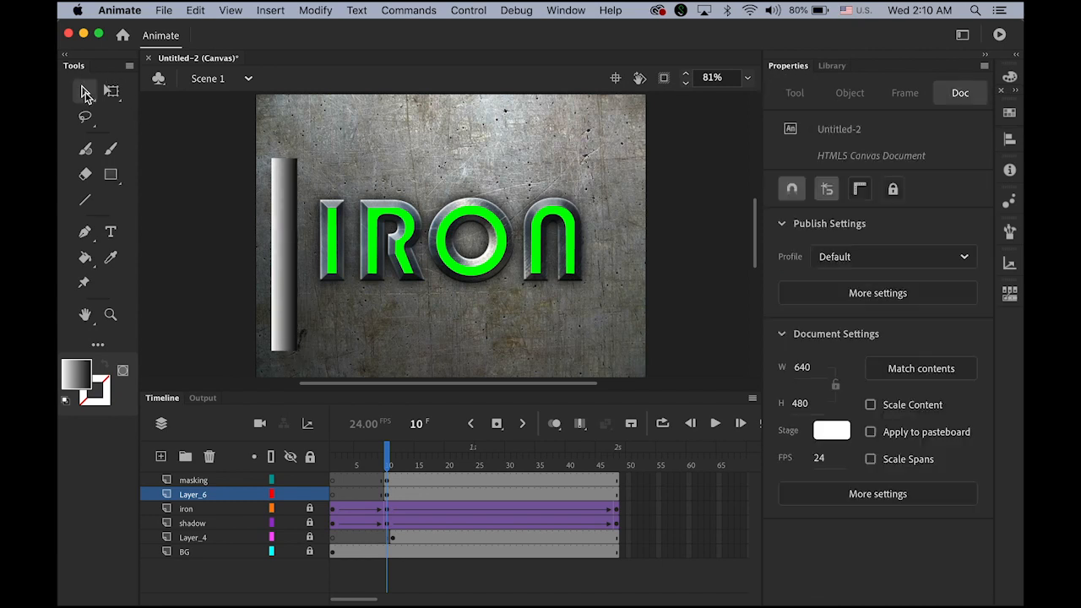
pyautogui.click(283, 212)
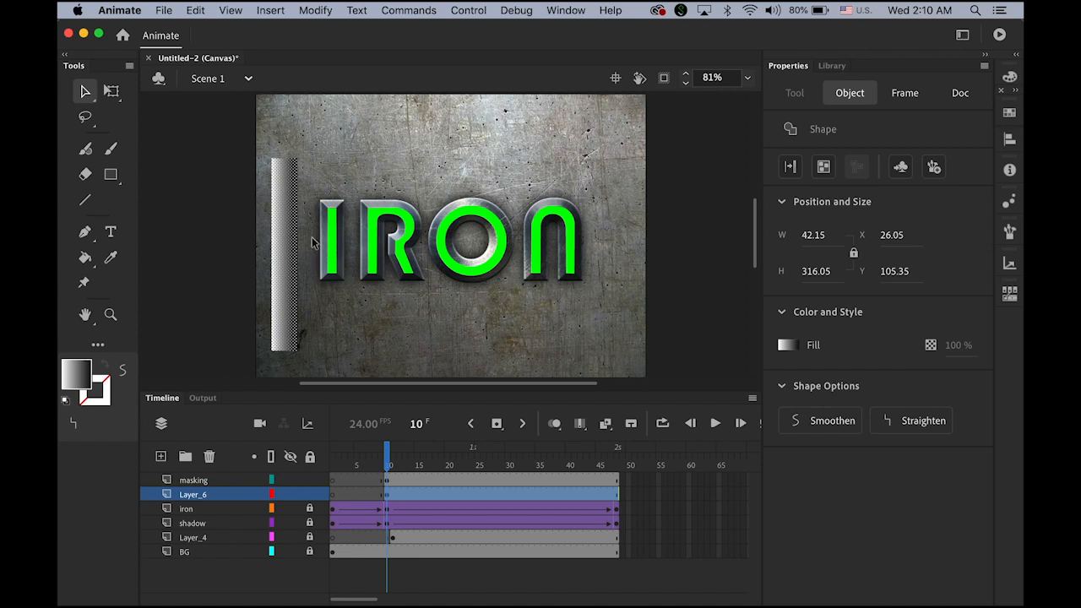
pyautogui.press('Up')
pyautogui.press('Up')
pyautogui.press('Up')
pyautogui.press('Up')
pyautogui.press('Up')
pyautogui.press('Up')
pyautogui.press('Up')
pyautogui.press('Up')
pyautogui.press('Up')
pyautogui.press('Up')
pyautogui.press('Up')
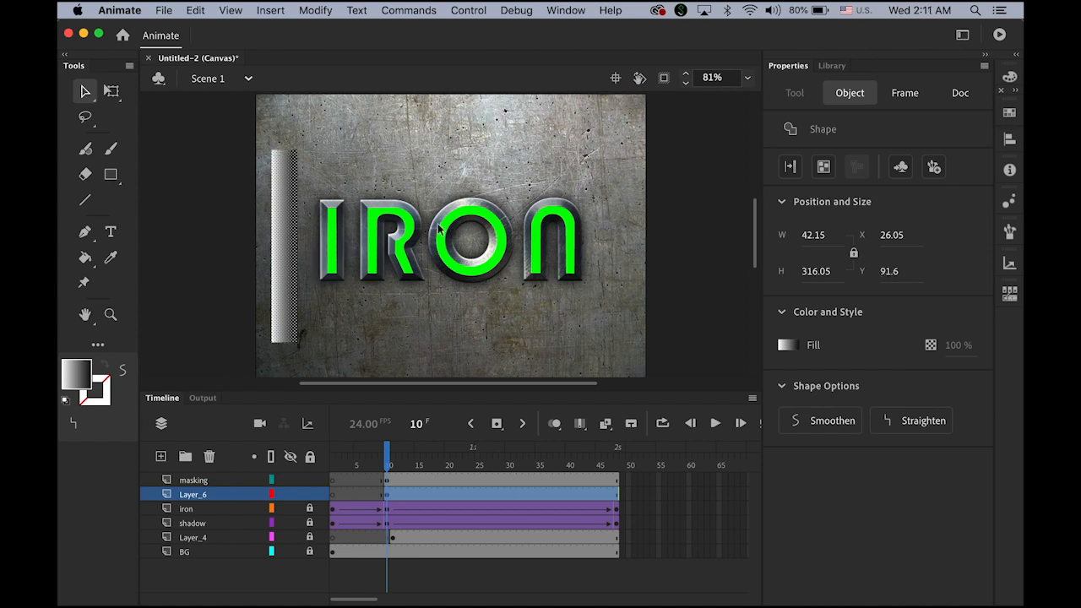
# - Add a middle color stop to the rectangle's linear gradient and make both the middle and end stops white
pyautogui.click(1009, 79)
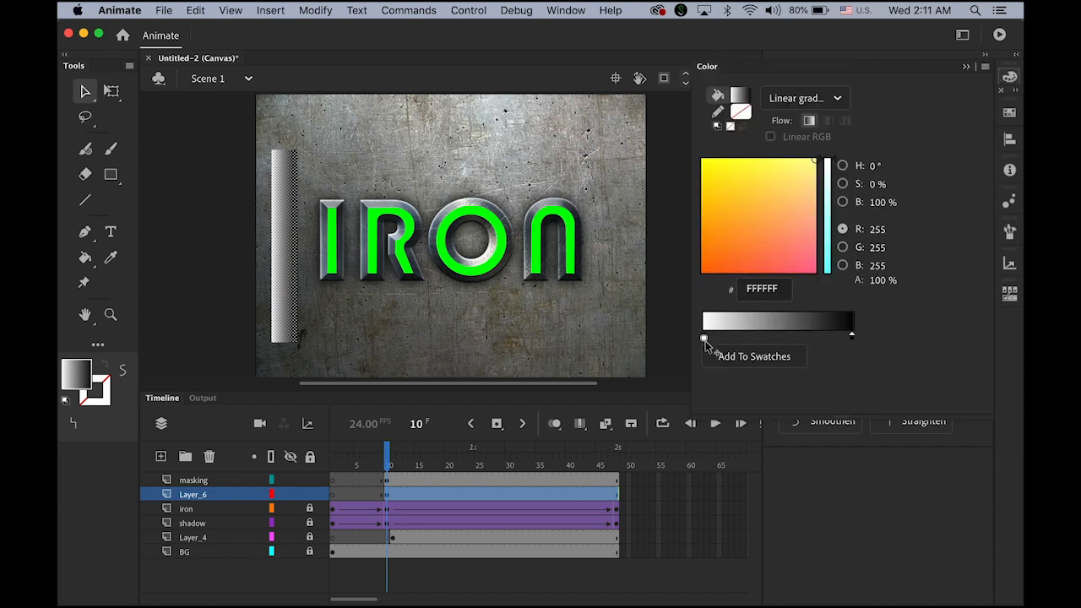
pyautogui.click(774, 337)
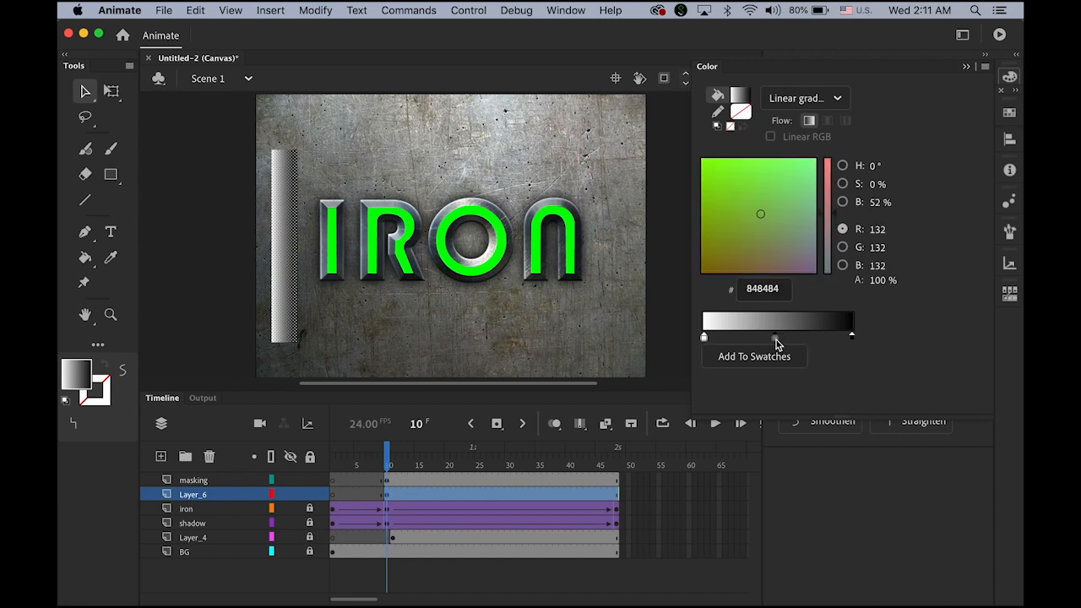
pyautogui.click(775, 338)
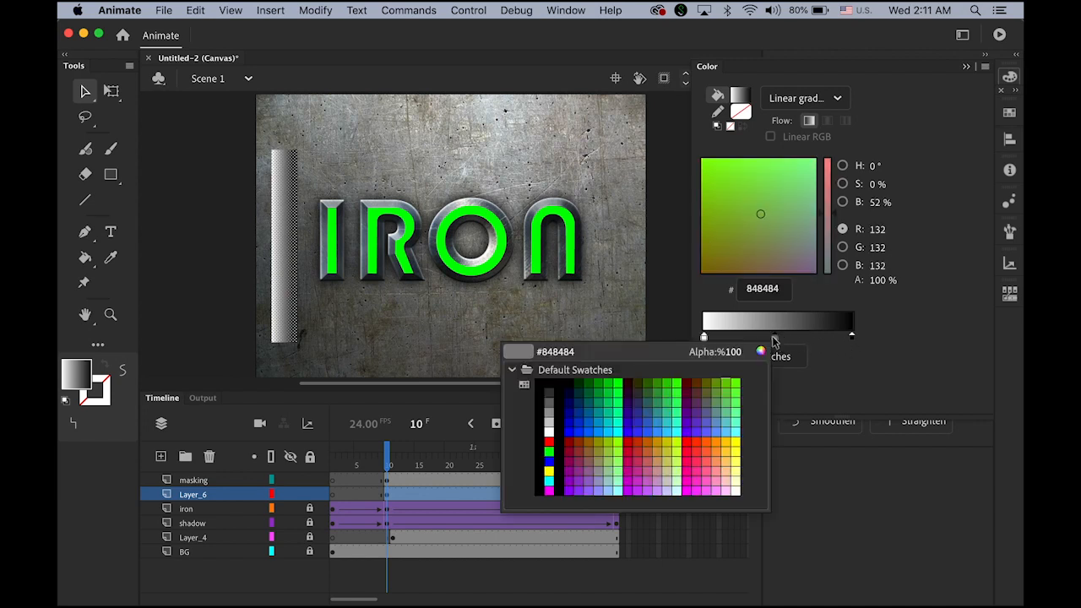
pyautogui.click(549, 440)
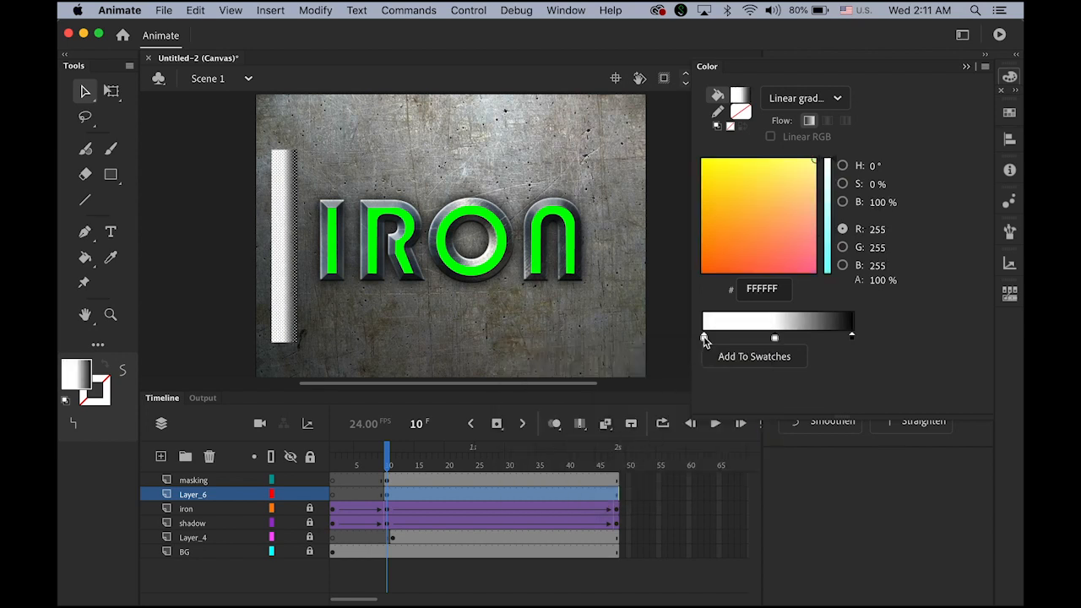
pyautogui.click(853, 339)
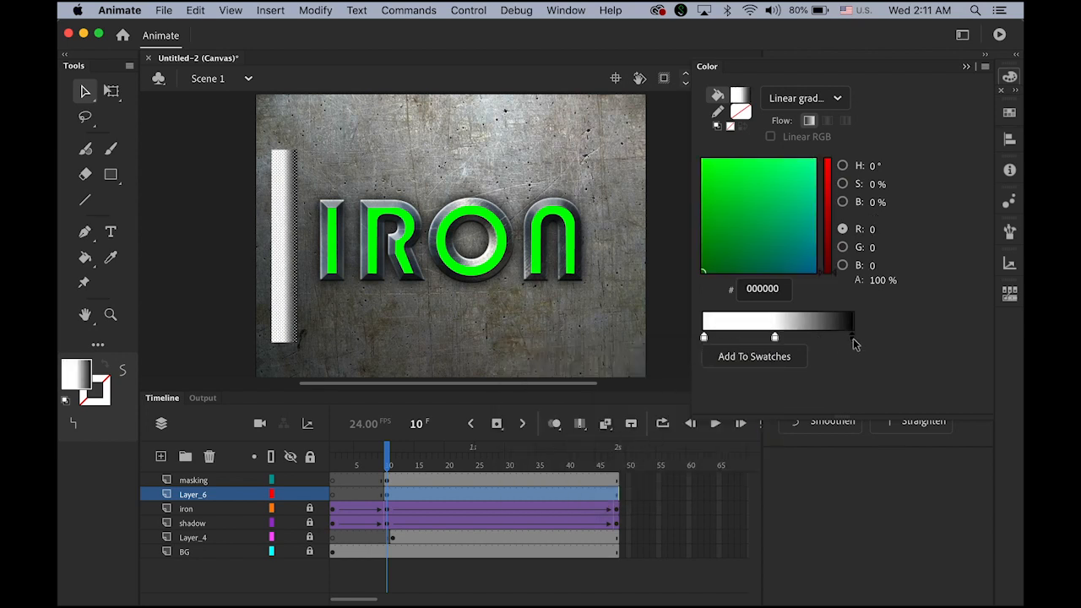
pyautogui.click(853, 340)
pyautogui.click(629, 432)
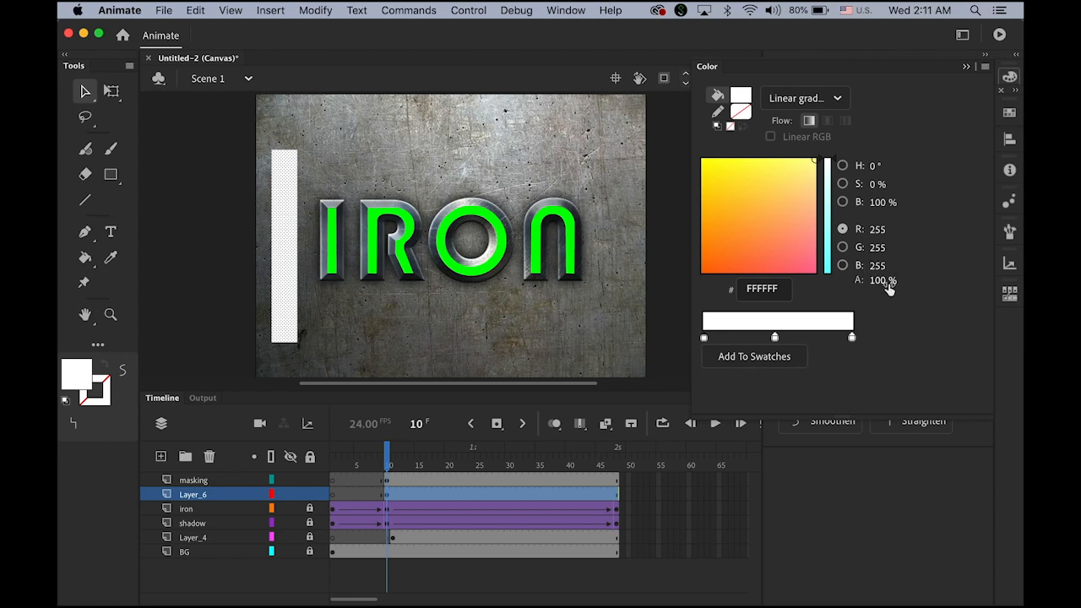
# - Set the alpha of the gradient's first and last stops to 0% and deselect the rectangle to check the glow
pyautogui.moveTo(885, 284); pyautogui.dragTo(705, 284)
pyautogui.click(851, 339)
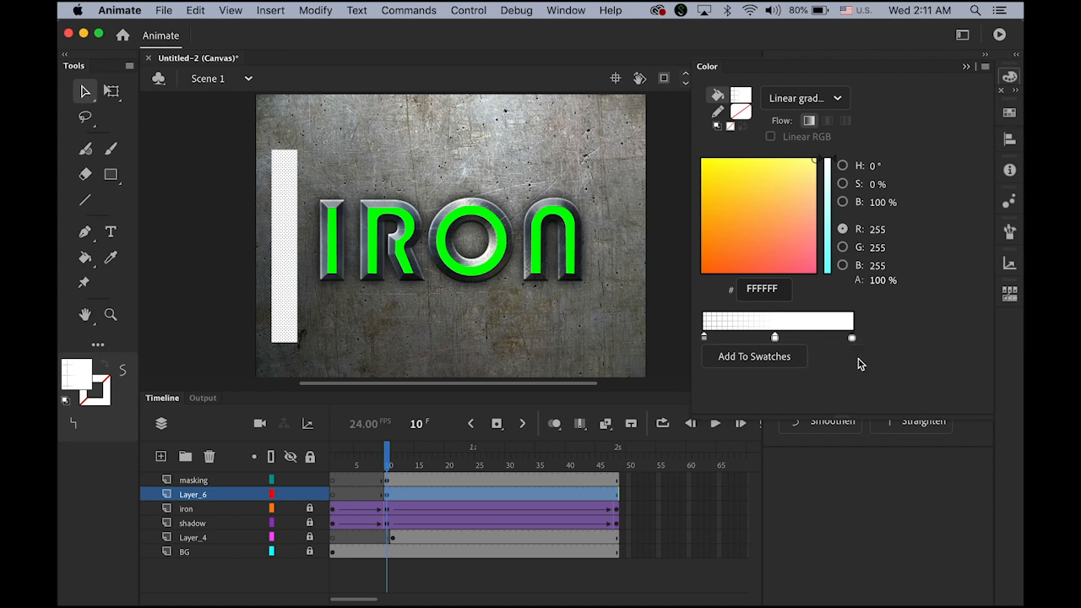
pyautogui.moveTo(886, 282); pyautogui.dragTo(660, 284)
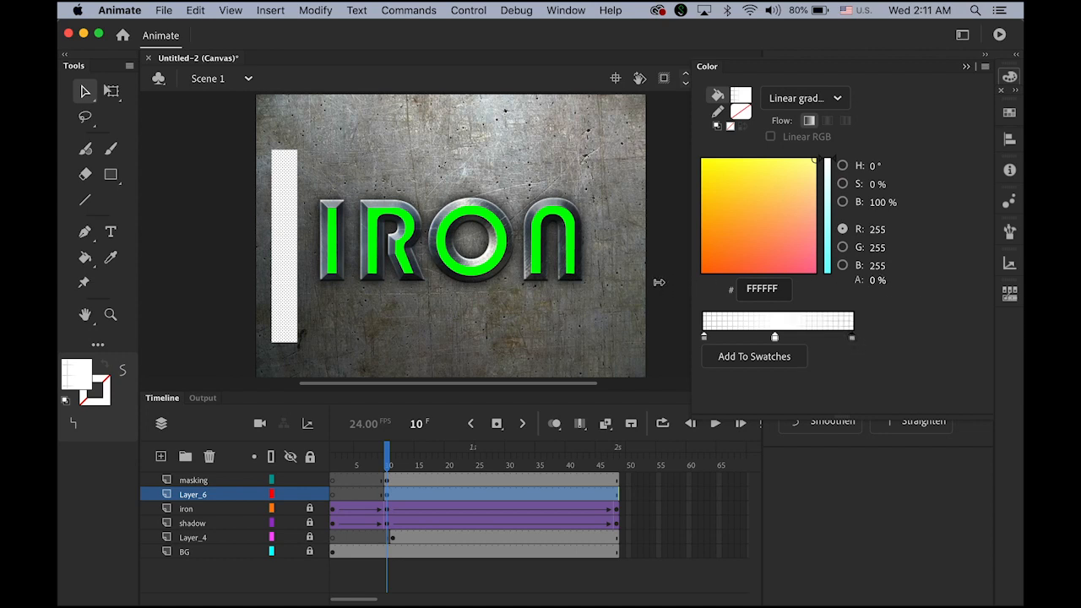
pyautogui.click(178, 162)
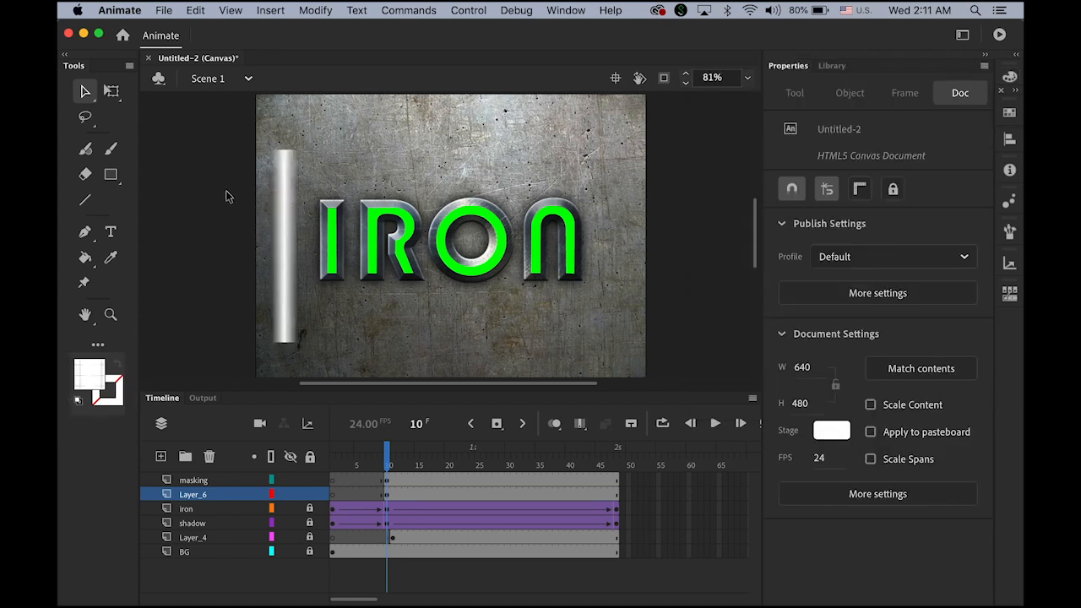
pyautogui.click(286, 226)
pyautogui.click(193, 211)
pyautogui.click(290, 230)
pyautogui.click(200, 260)
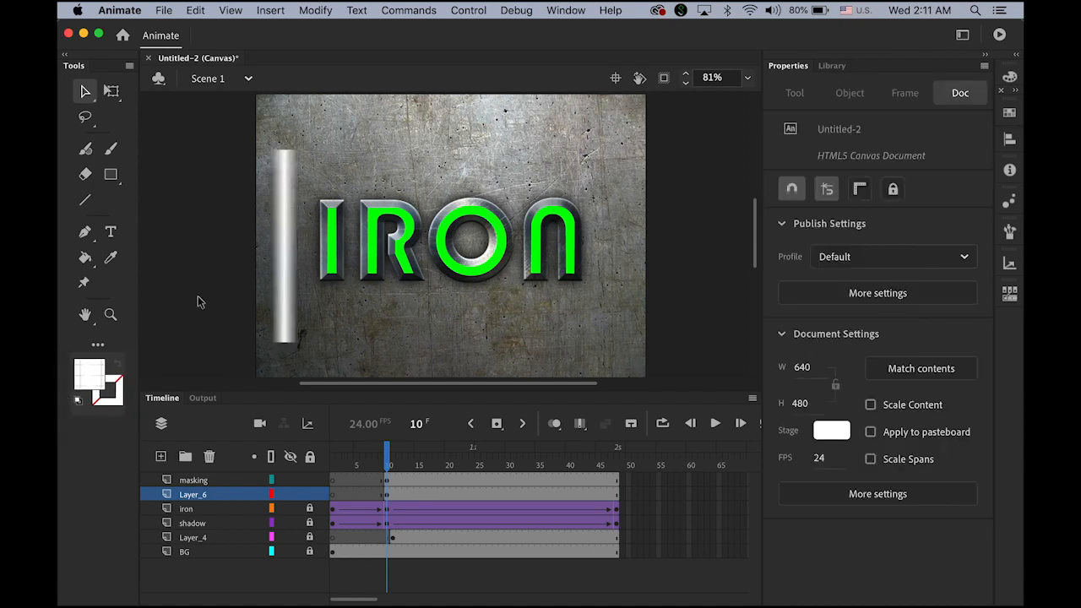
# - Rotate the gradient bar about 30 degrees clockwise and place it beside the letter I at X -67.5, Y 93.55
pyautogui.click(272, 286)
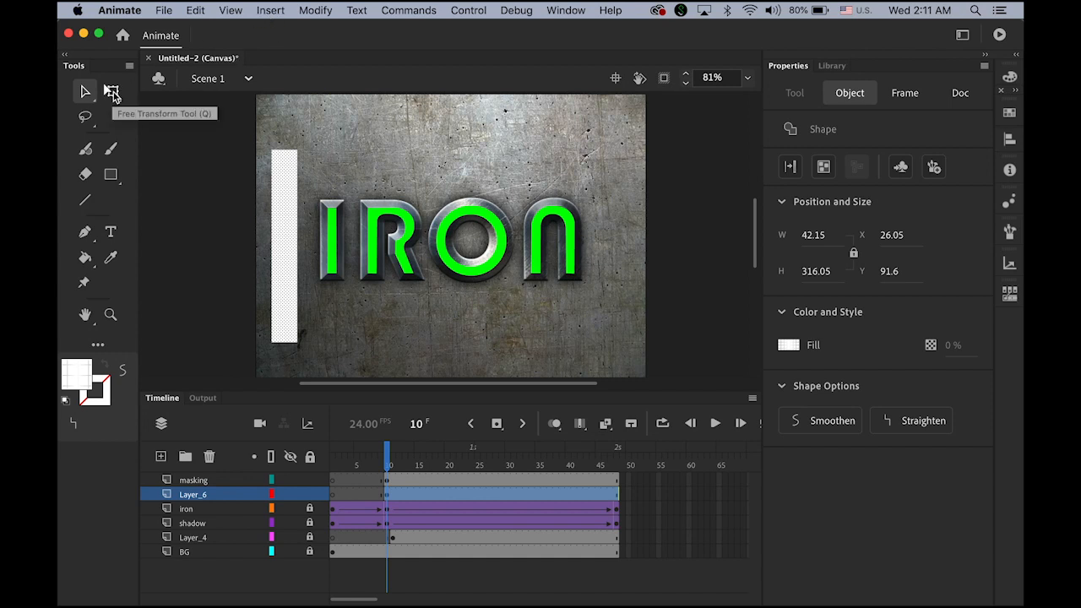
pyautogui.click(111, 95)
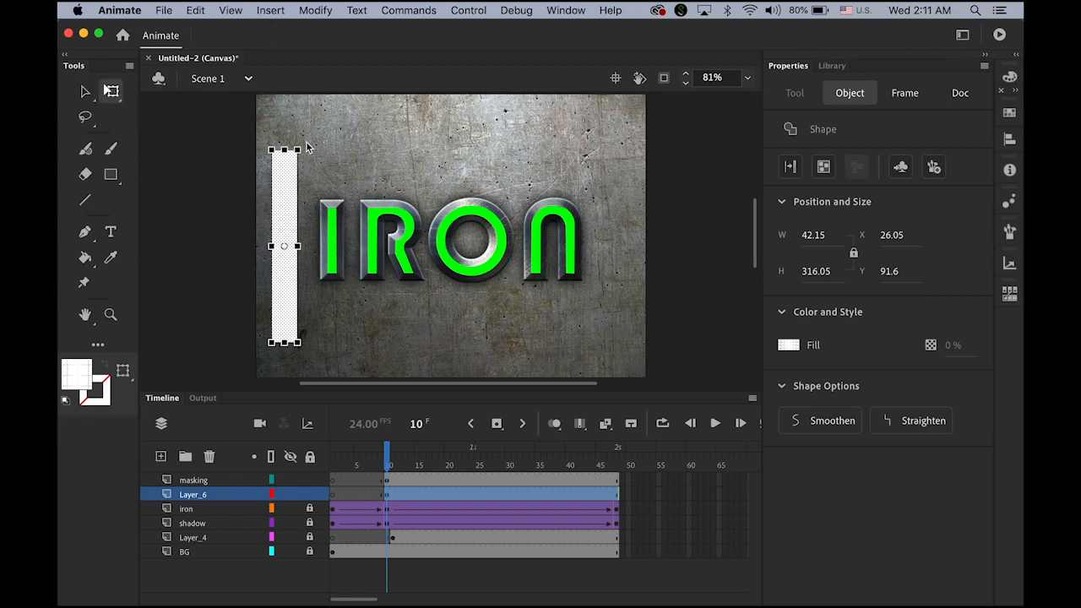
pyautogui.moveTo(319, 154); pyautogui.dragTo(360, 172)
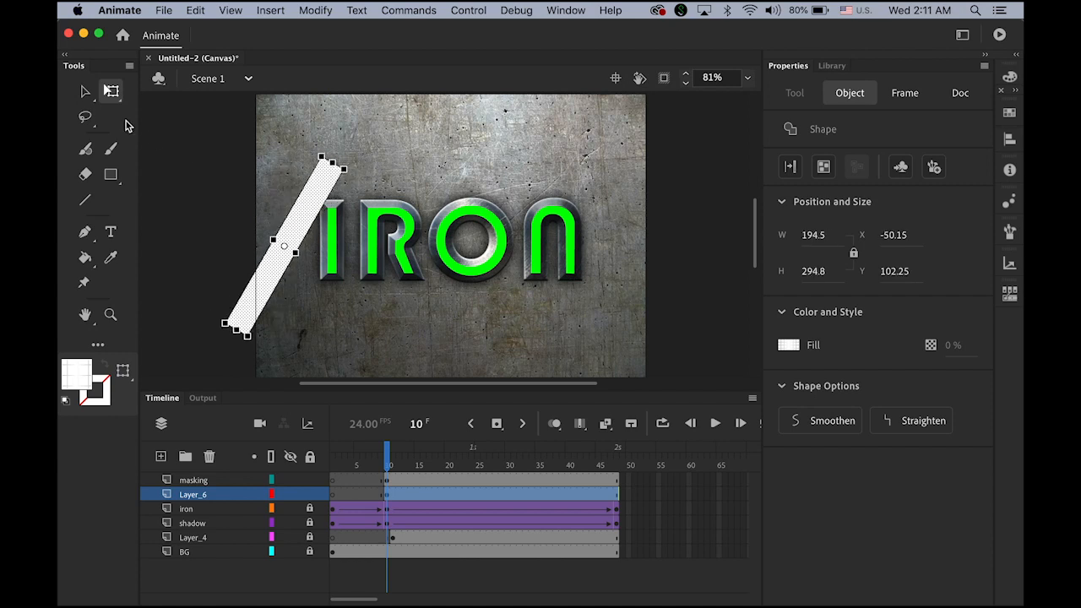
pyautogui.click(84, 91)
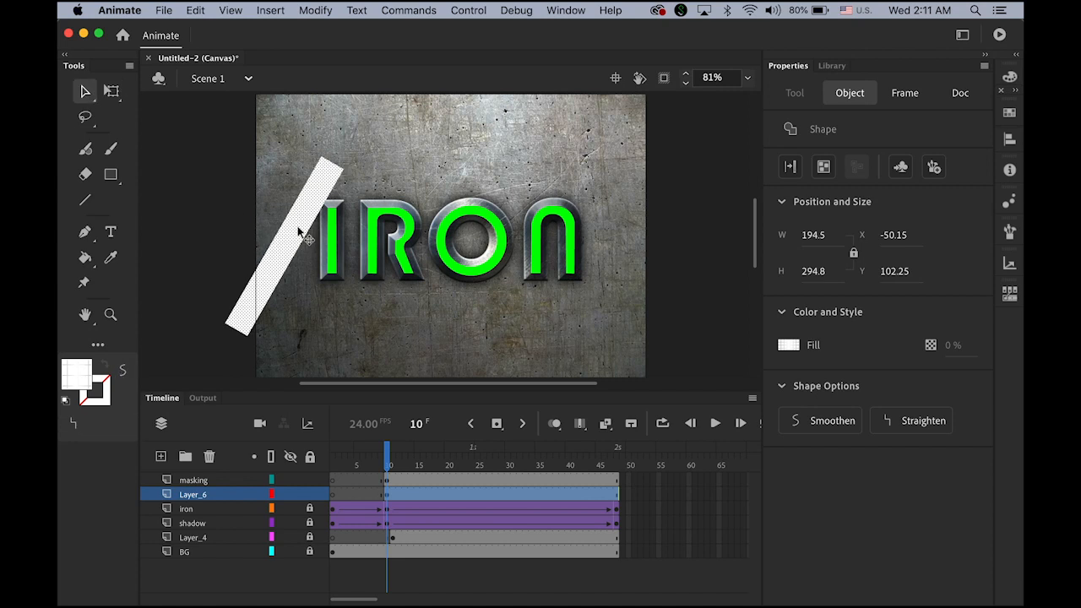
pyautogui.moveTo(301, 228); pyautogui.dragTo(287, 228)
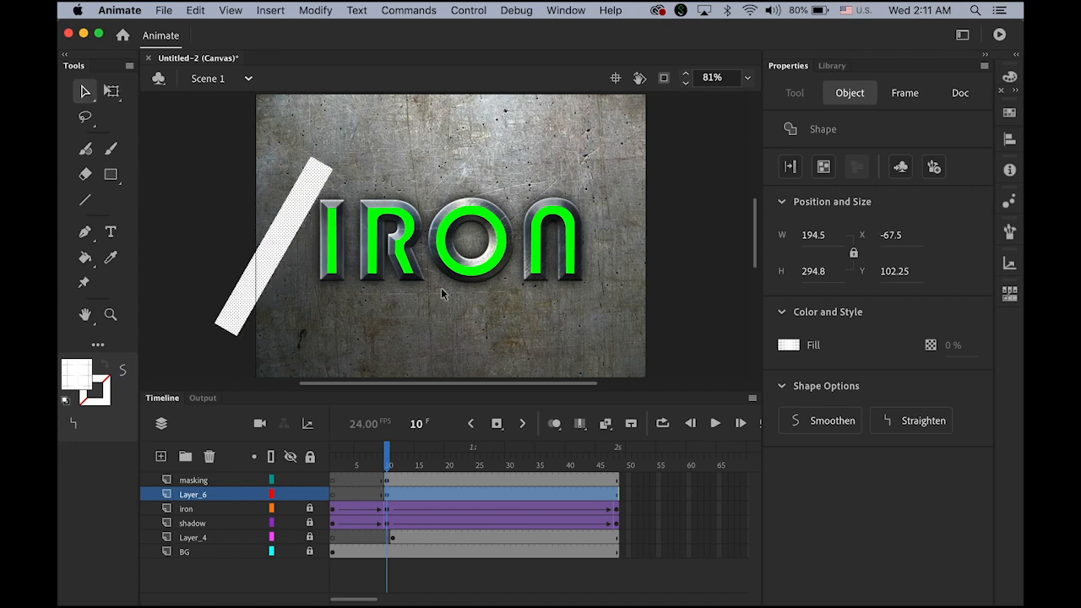
pyautogui.moveTo(271, 265); pyautogui.dragTo(272, 259)
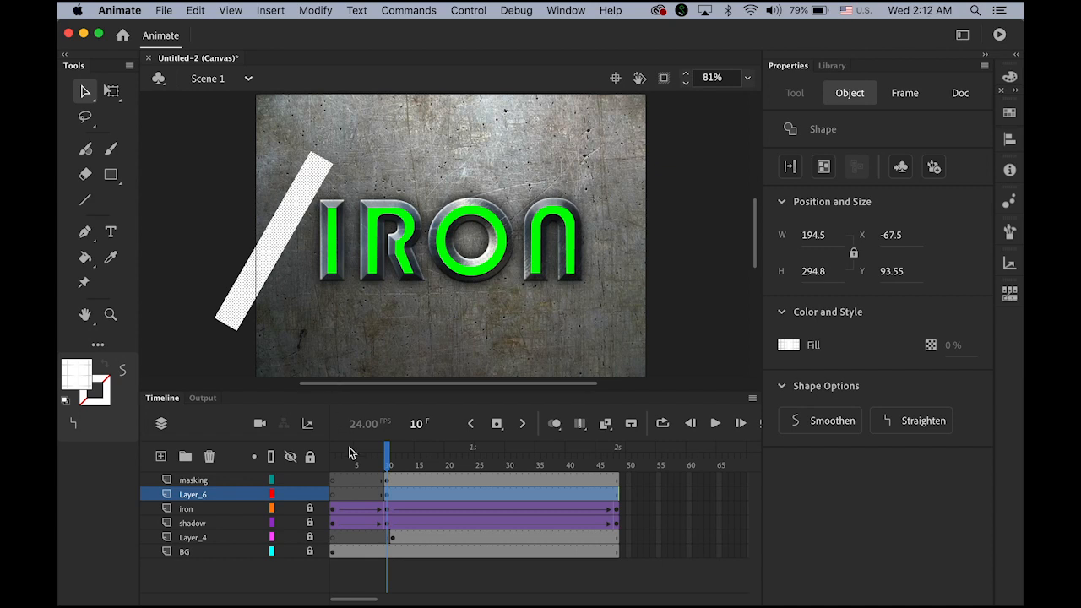
pyautogui.moveTo(388, 467)
pyautogui.mouseDown()
pyautogui.moveTo(619, 491)
pyautogui.moveTo(387, 490)
pyautogui.mouseUp()
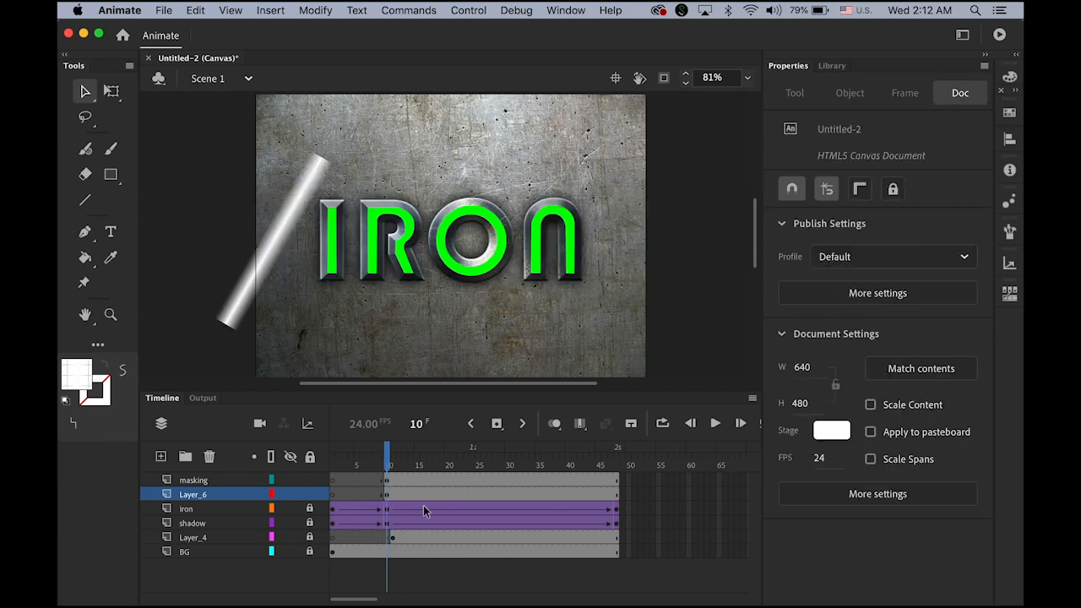
pyautogui.click(275, 243)
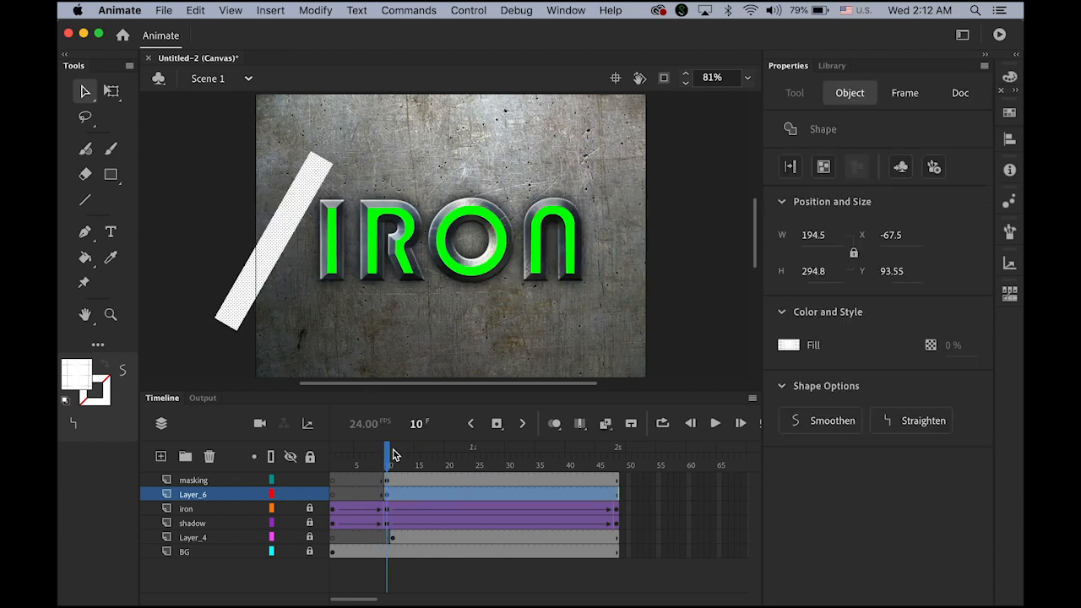
# - Rename Layer_6, which holds the gradient bar, to "light"
pyautogui.click(388, 495)
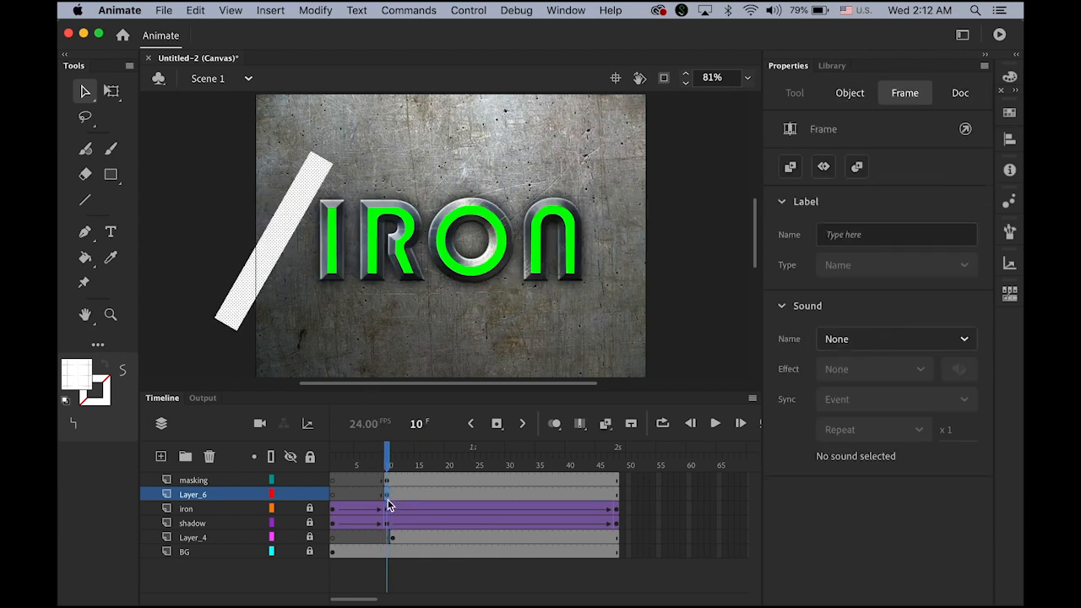
pyautogui.doubleClick(200, 497)
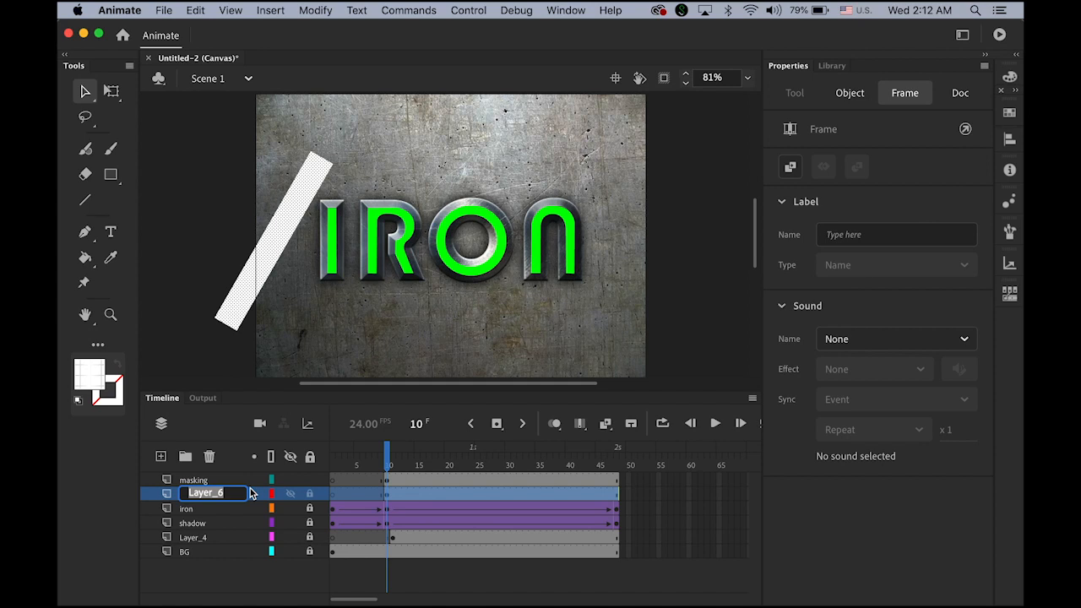
pyautogui.write('light')
pyautogui.press('Return')
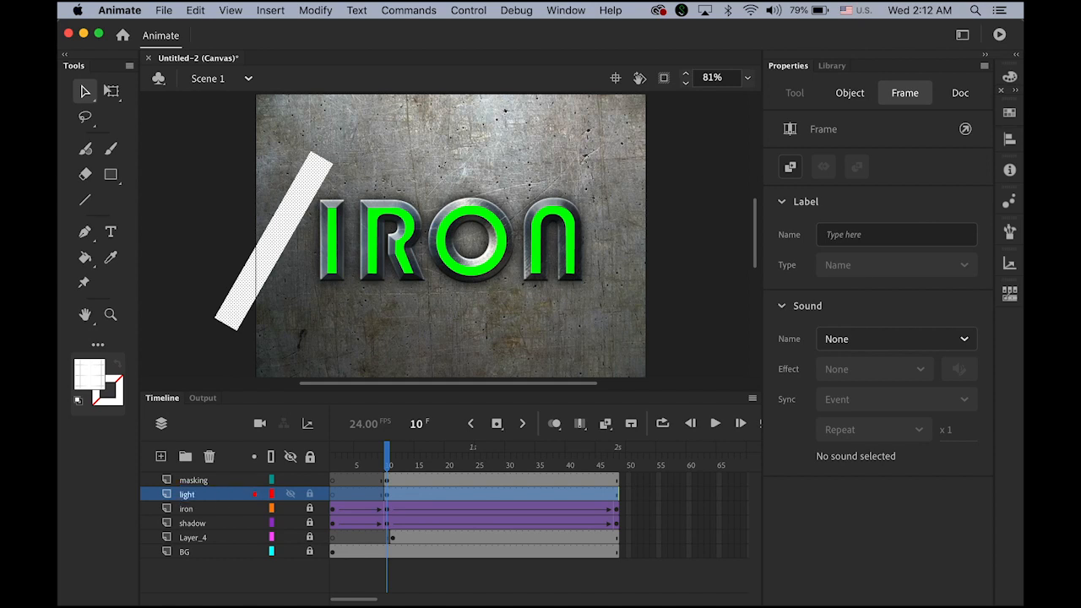
# - Create a classic tween on the light layer starting at frame 10
pyautogui.click(389, 500)
pyautogui.click(270, 10)
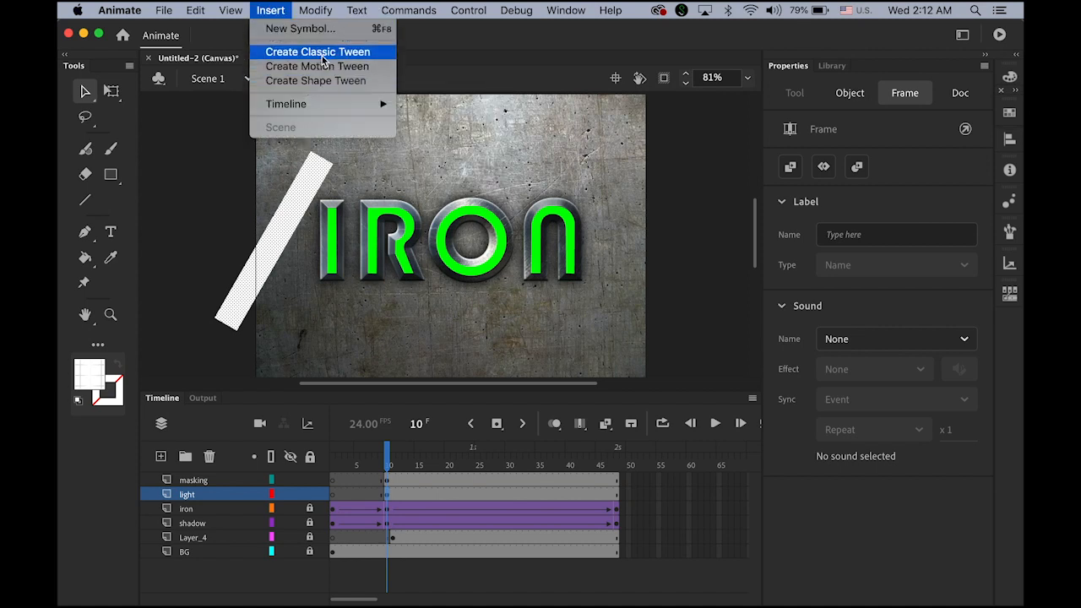
pyautogui.click(317, 53)
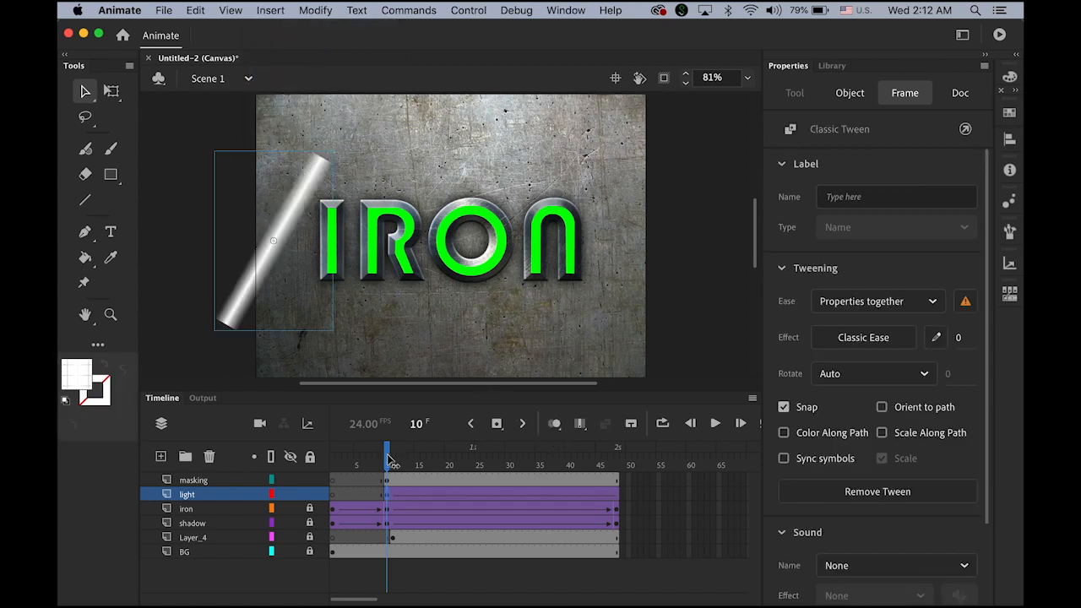
# - Insert a keyframe at frame 48 in the light layer and move the bar past the letter N to about X 621, Y 240
pyautogui.moveTo(391, 452); pyautogui.dragTo(619, 519)
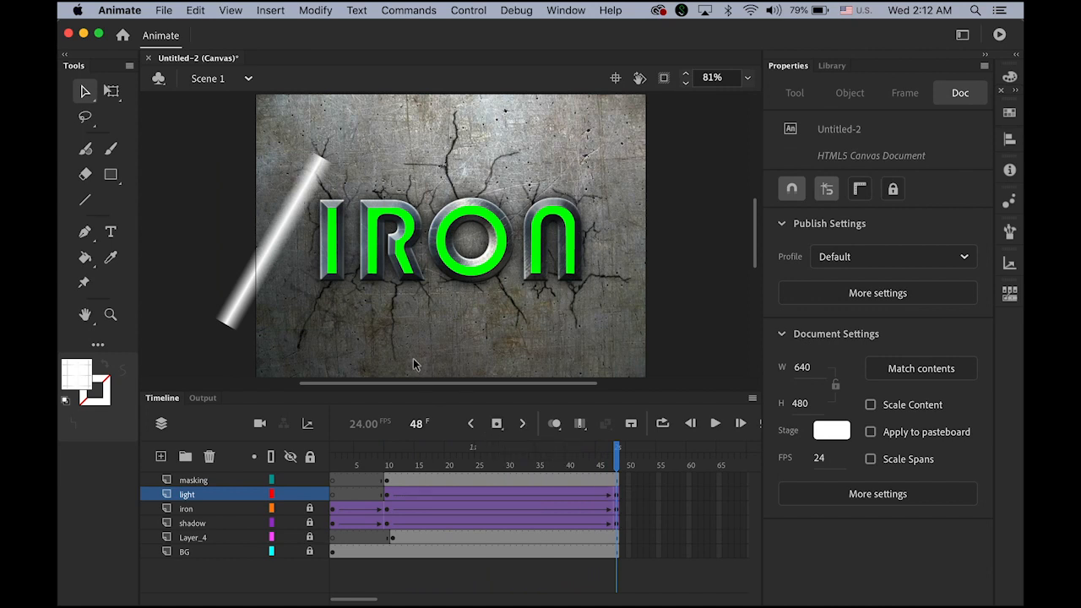
pyautogui.moveTo(617, 464); pyautogui.dragTo(623, 515)
pyautogui.click(617, 496)
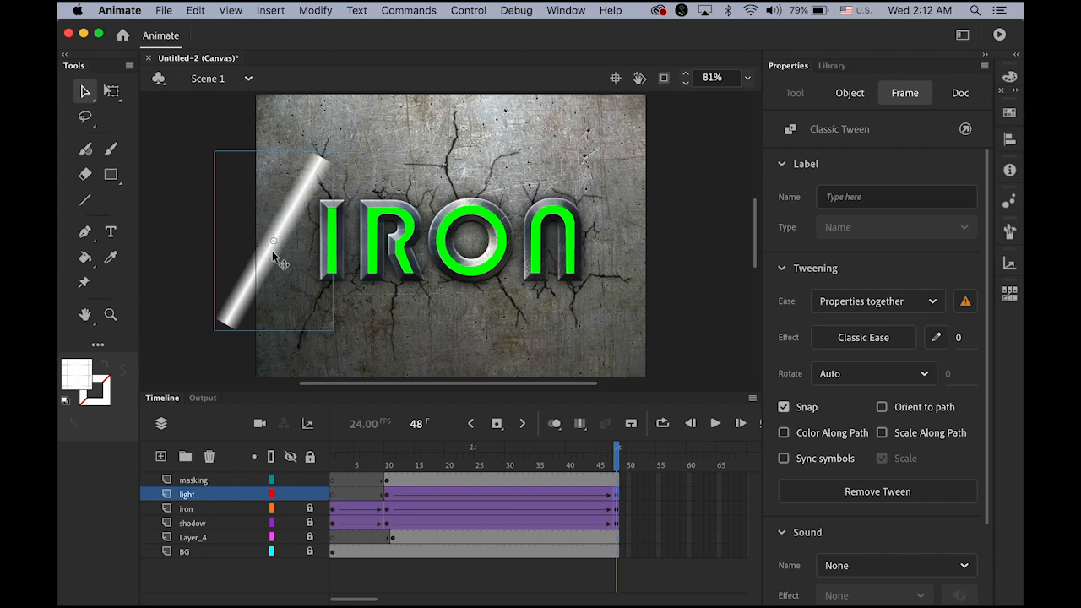
pyautogui.moveTo(272, 251); pyautogui.dragTo(637, 301)
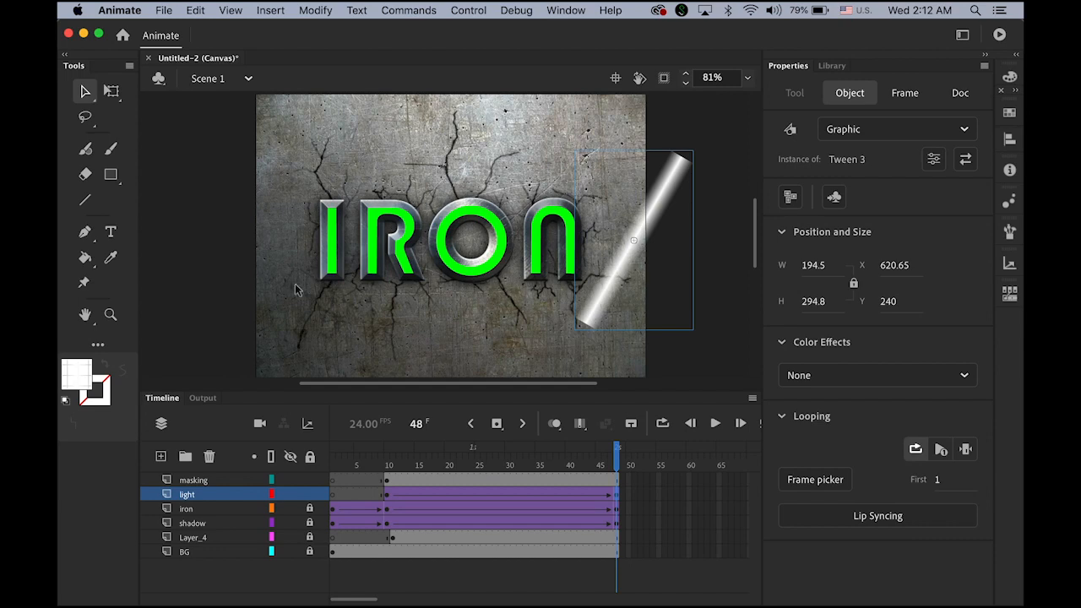
pyautogui.moveTo(618, 462); pyautogui.dragTo(621, 499)
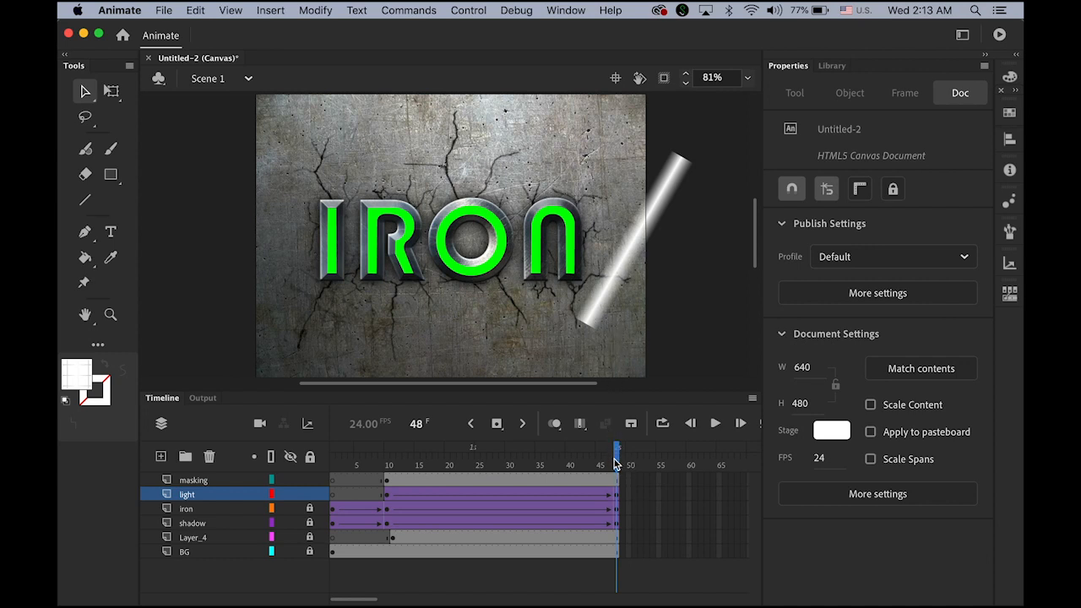
pyautogui.moveTo(617, 463)
pyautogui.mouseDown()
pyautogui.moveTo(384, 480)
pyautogui.moveTo(618, 502)
pyautogui.mouseUp()
# - Insert keyframes at frame 85 in the light, iron and shadow layers
pyautogui.moveTo(363, 600); pyautogui.dragTo(378, 601)
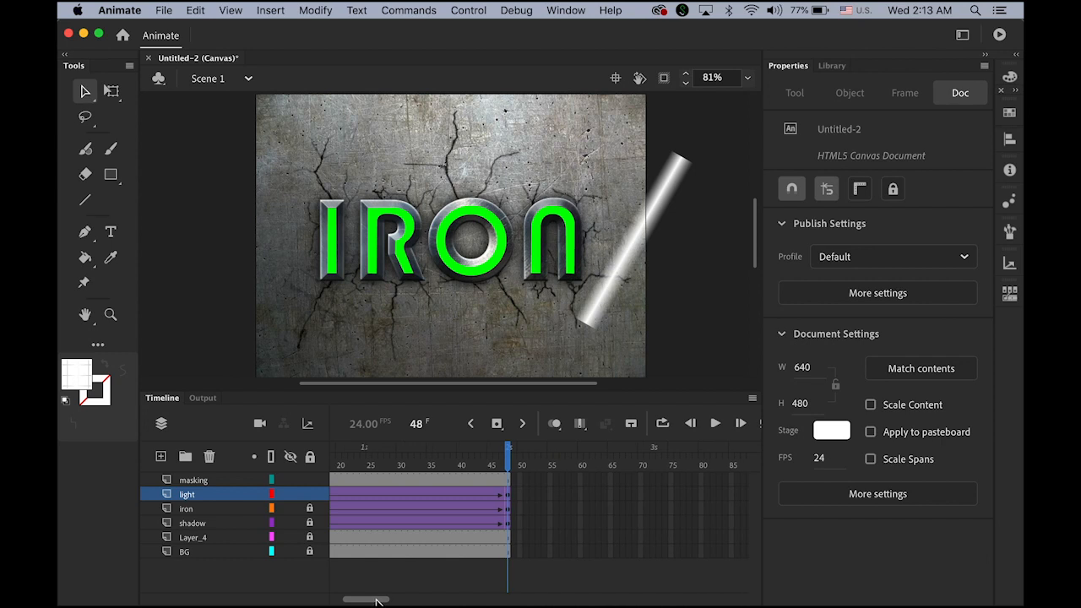
pyautogui.click(732, 494)
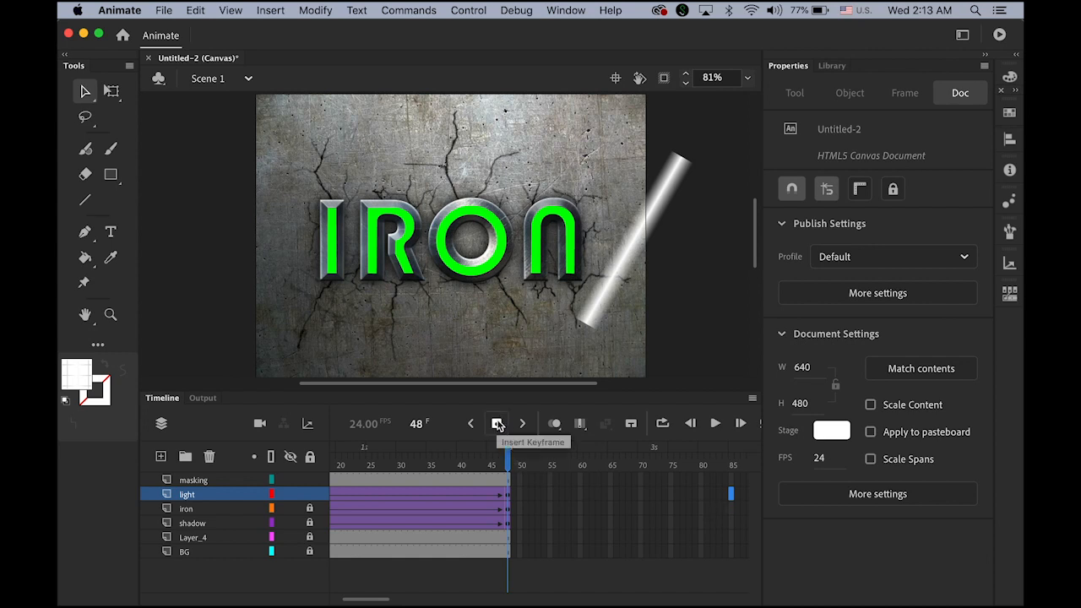
pyautogui.click(497, 424)
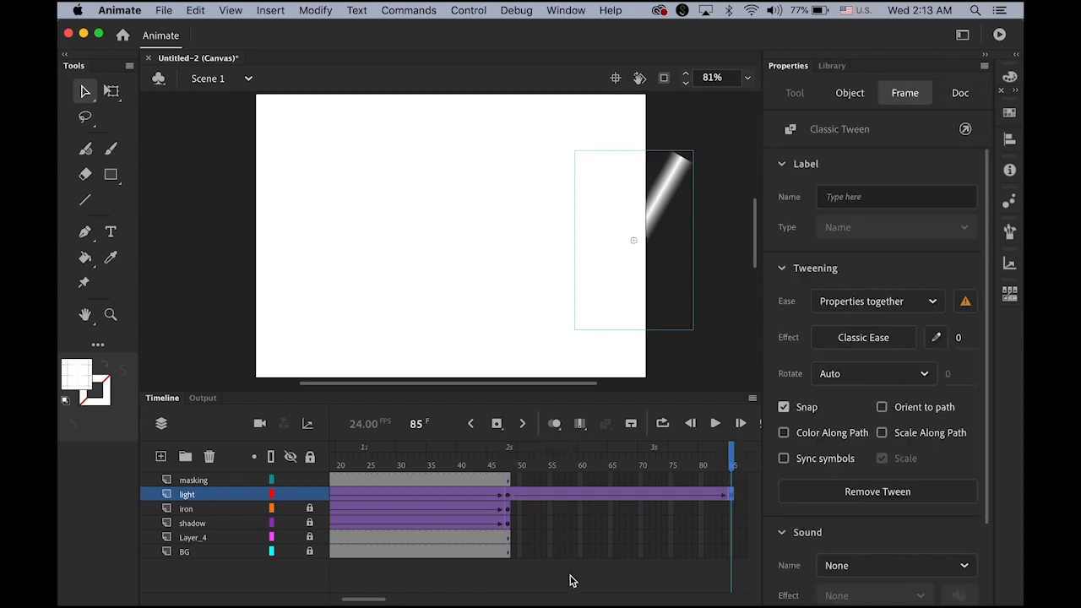
pyautogui.click(732, 510)
pyautogui.click(731, 523)
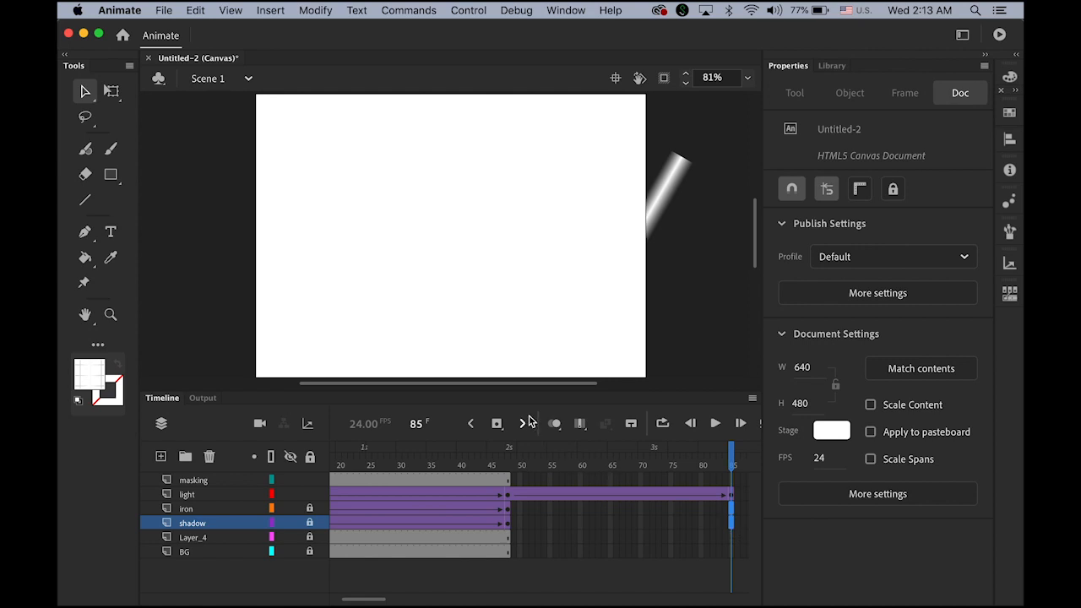
pyautogui.click(497, 424)
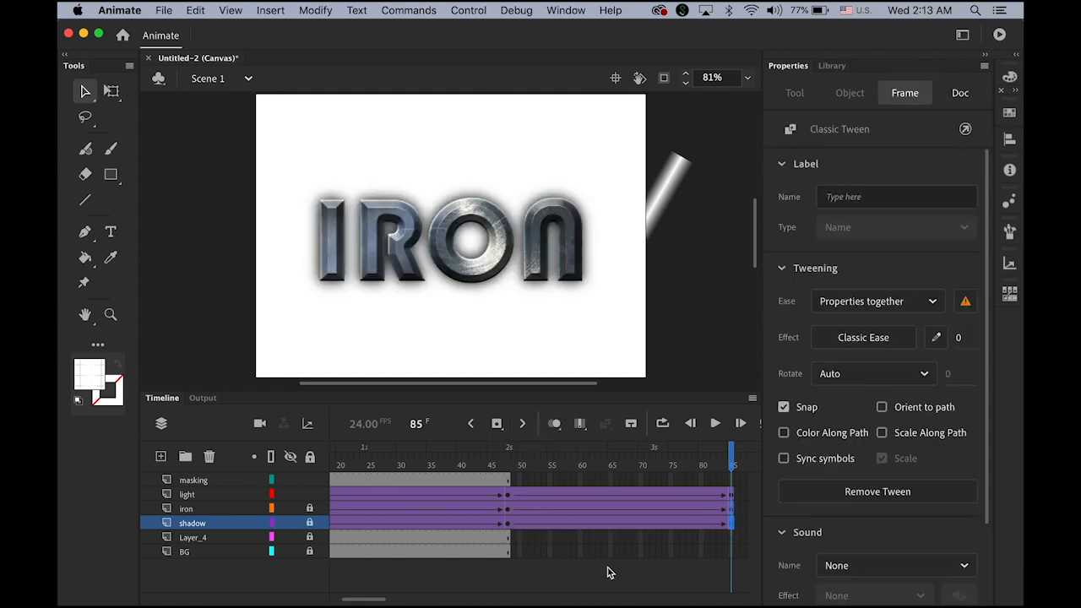
# - Extend Layer_4 and the BG layer with regular frames up to frame 85
pyautogui.click(732, 538)
pyautogui.click(731, 552)
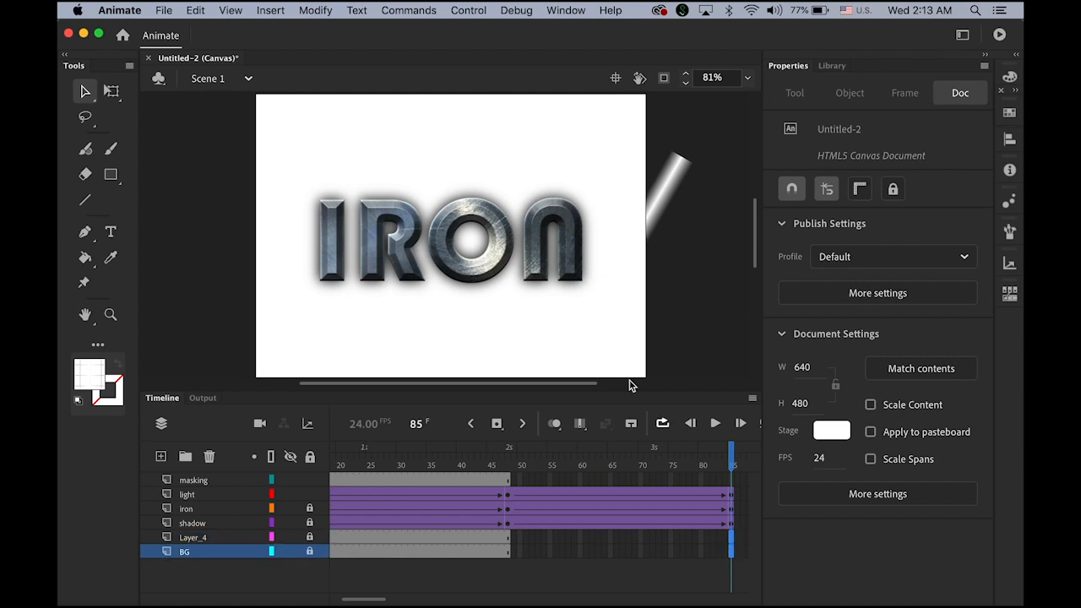
pyautogui.click(289, 10)
pyautogui.moveTo(328, 104)
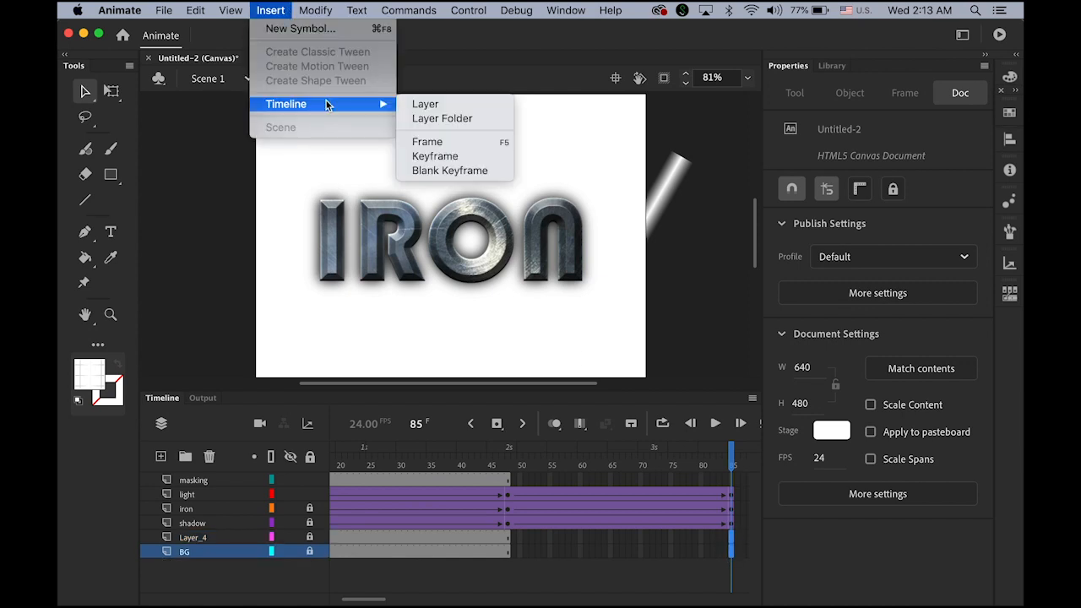
pyautogui.click(481, 141)
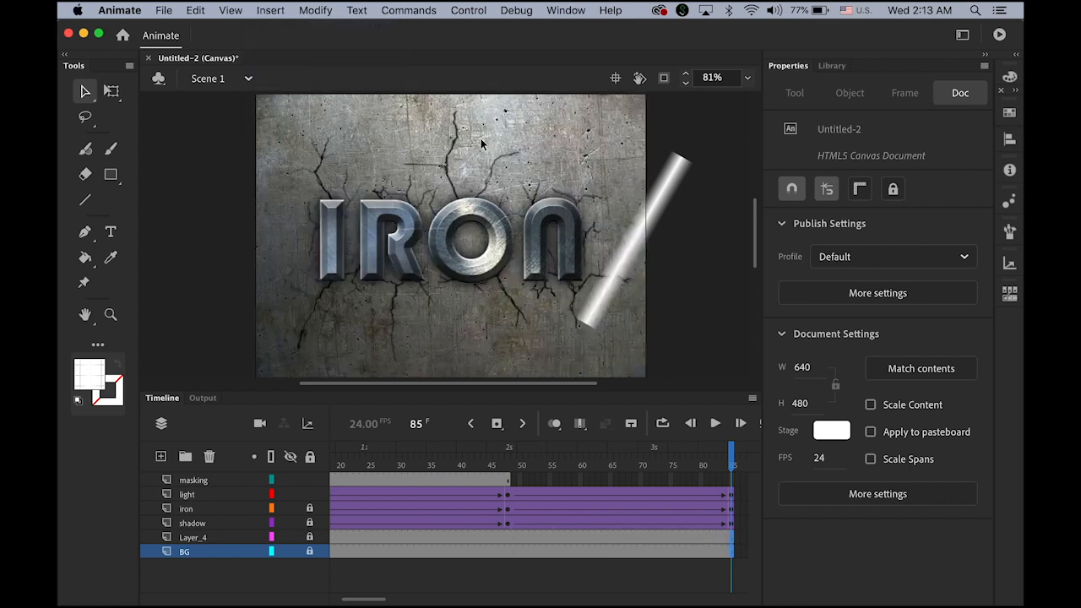
# - Extend the masking layer with regular frames up to frame 85
pyautogui.click(732, 485)
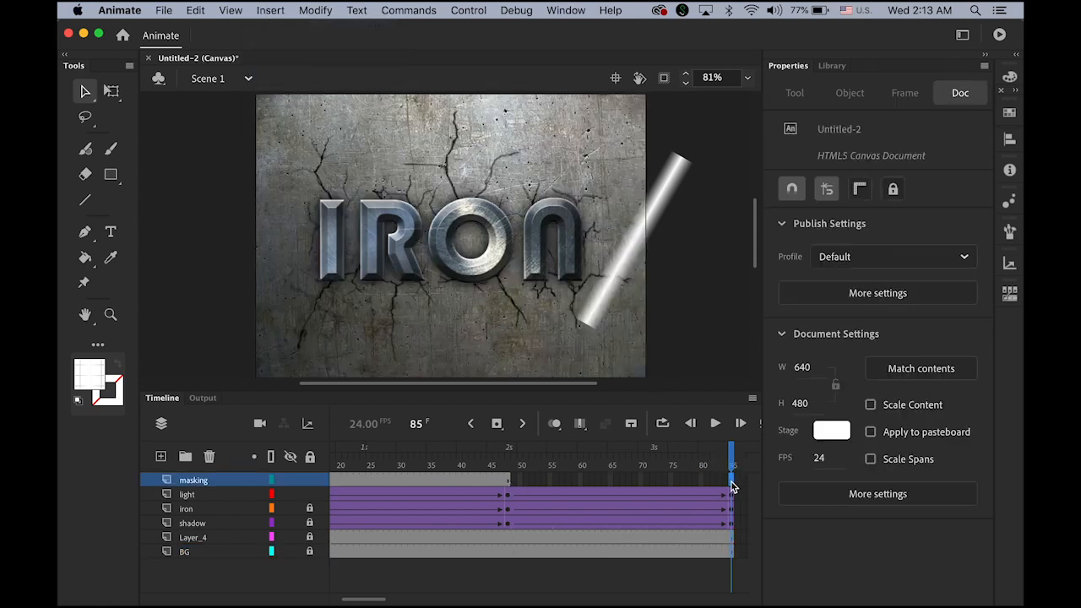
pyautogui.click(256, 9)
pyautogui.moveTo(309, 104)
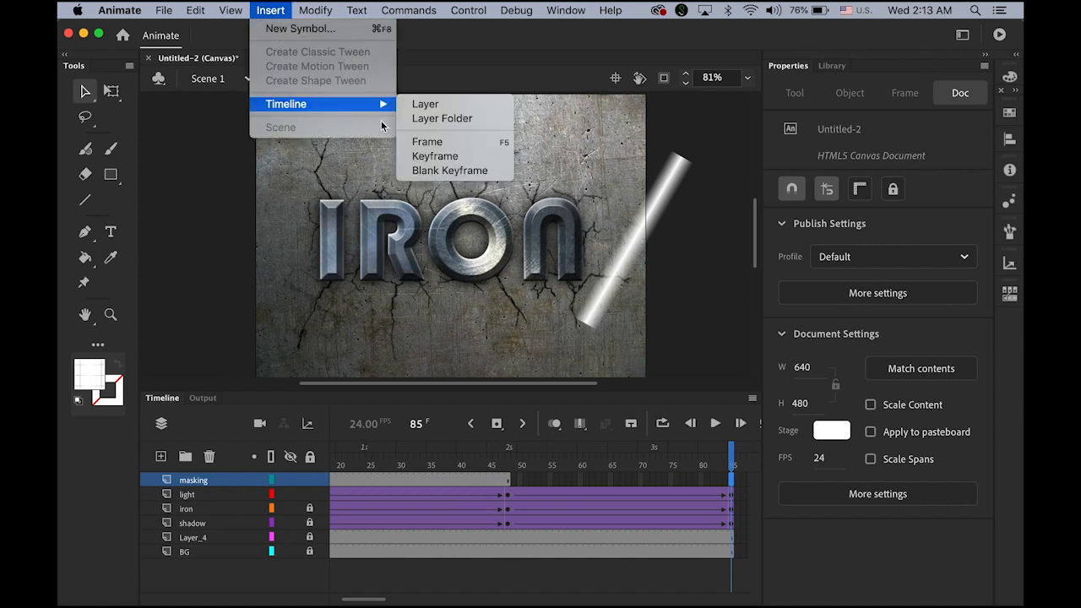
pyautogui.click(445, 144)
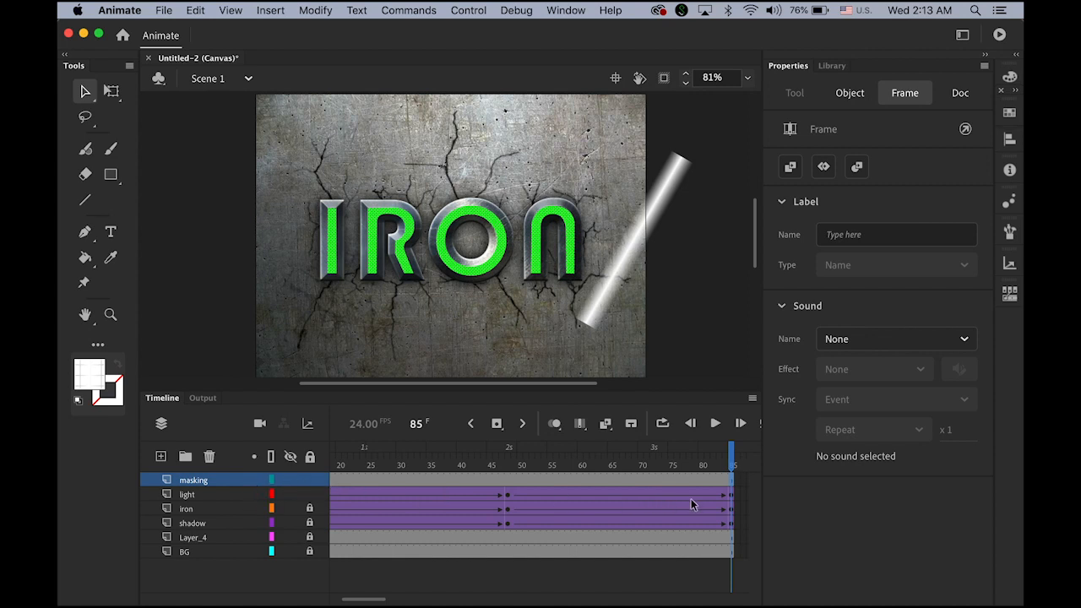
# - Move the light bar at frame 85 back to just before the letter I, and play the animation from frame 1
pyautogui.click(732, 498)
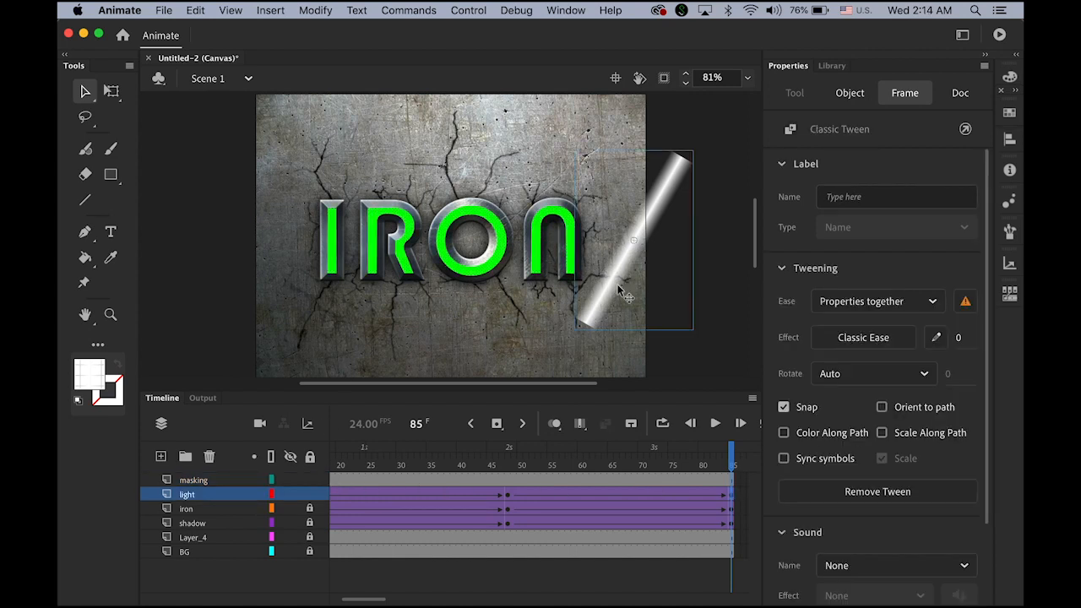
pyautogui.moveTo(620, 268); pyautogui.dragTo(255, 279)
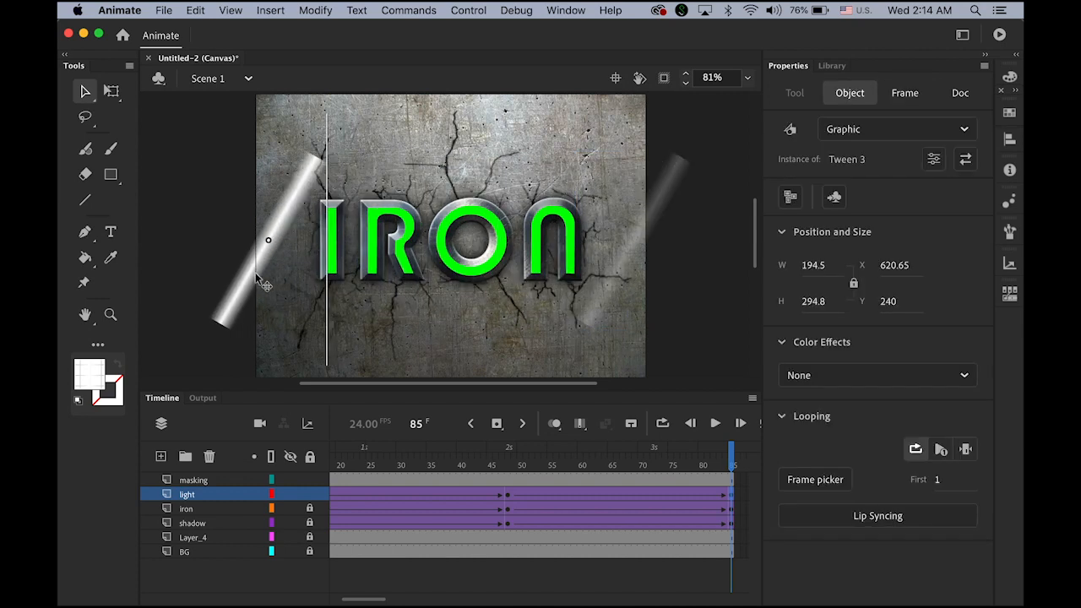
pyautogui.moveTo(732, 447); pyautogui.dragTo(253, 446)
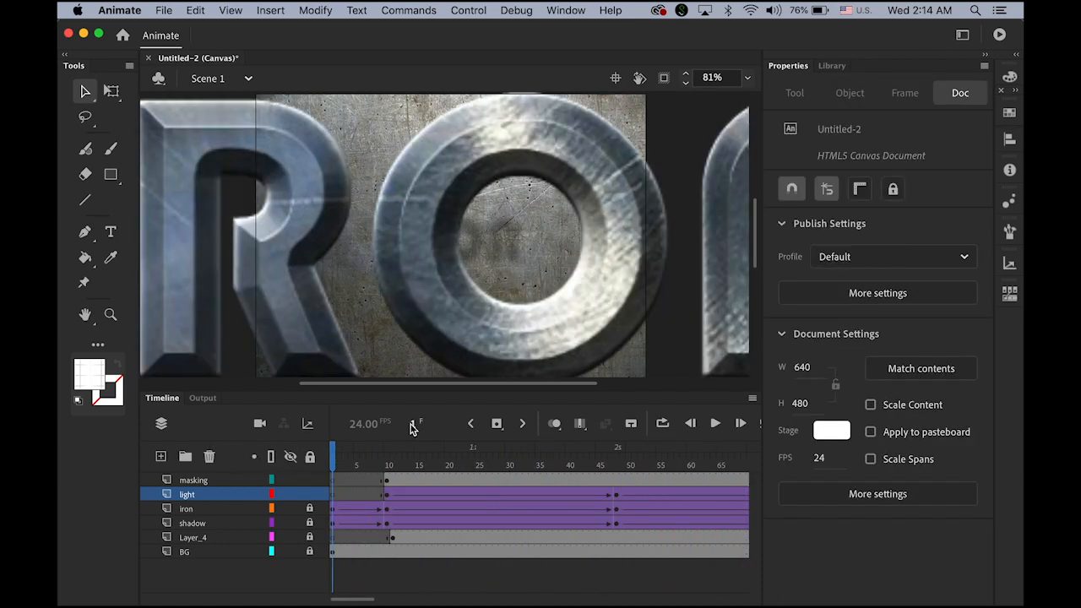
pyautogui.press('Return')
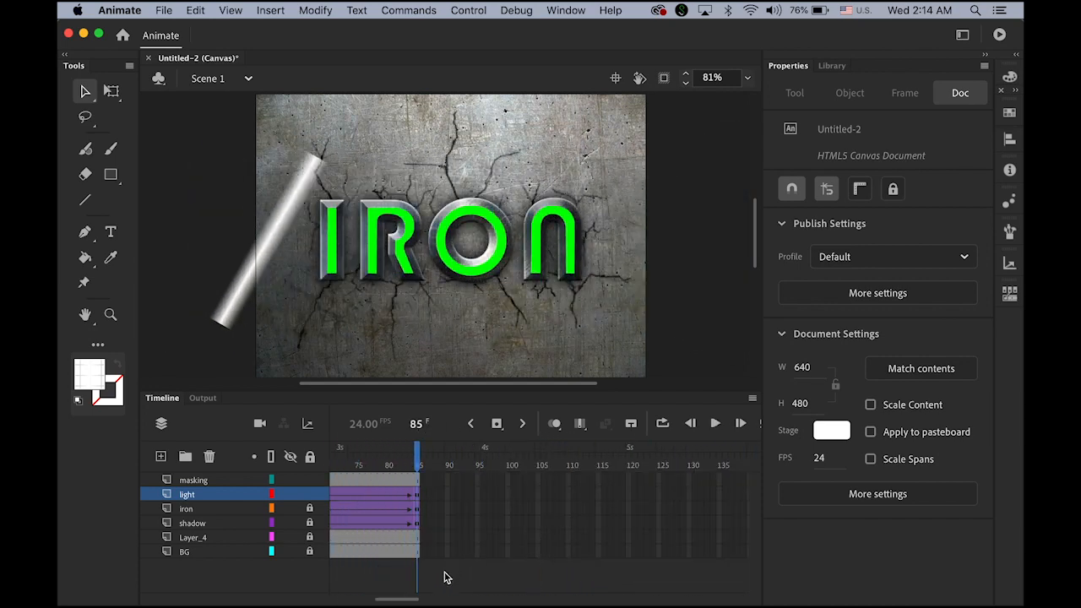
pyautogui.moveTo(410, 598); pyautogui.dragTo(339, 598)
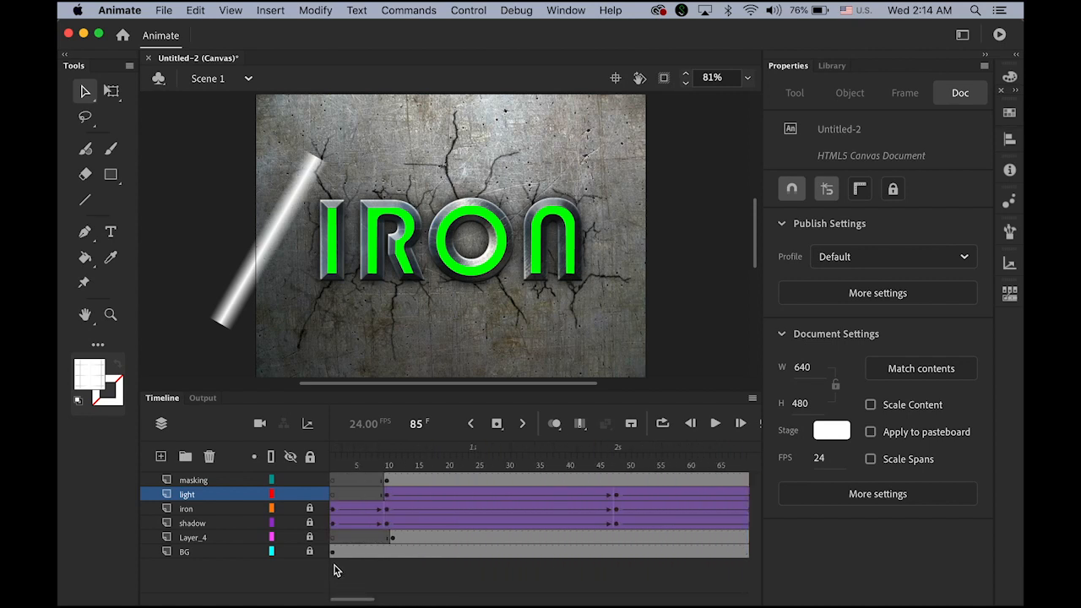
# - Turn the masking layer into a mask over the light layer and play the animation to preview the shine
pyautogui.click(196, 480)
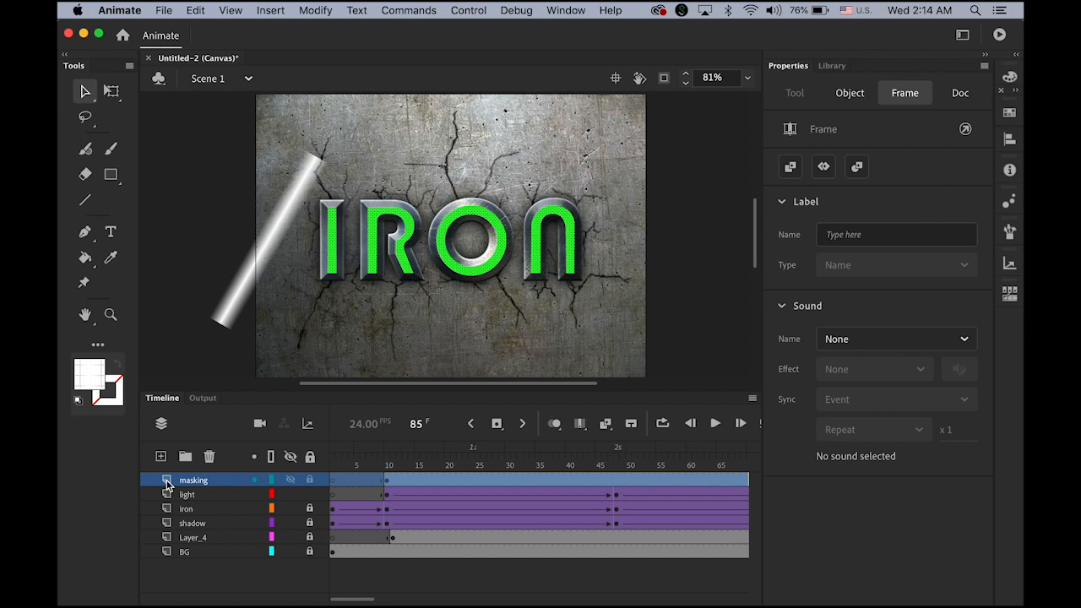
pyautogui.rightClick(167, 483)
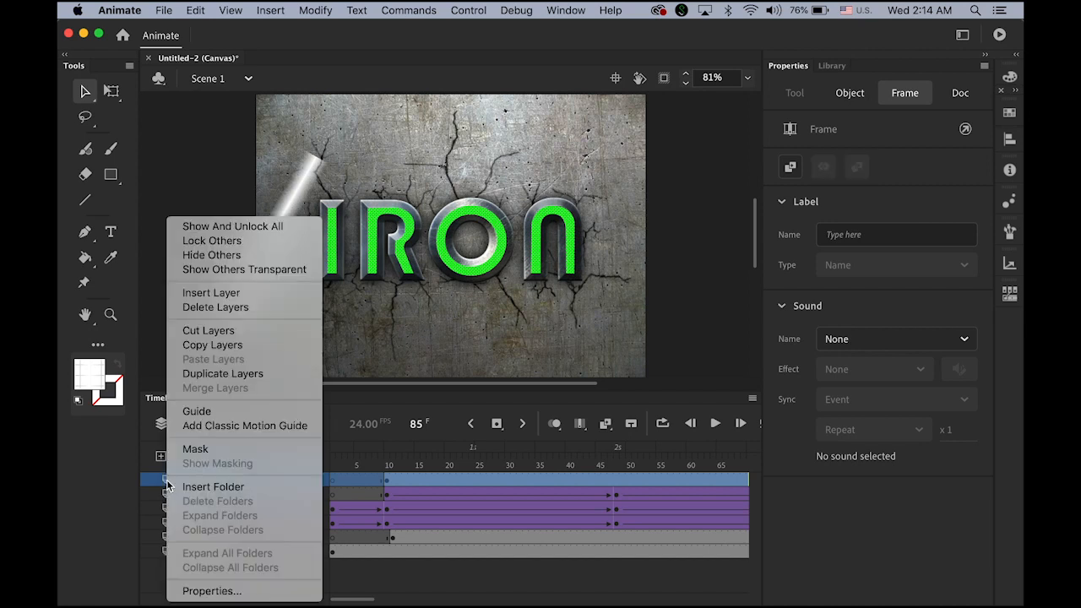
pyautogui.click(195, 449)
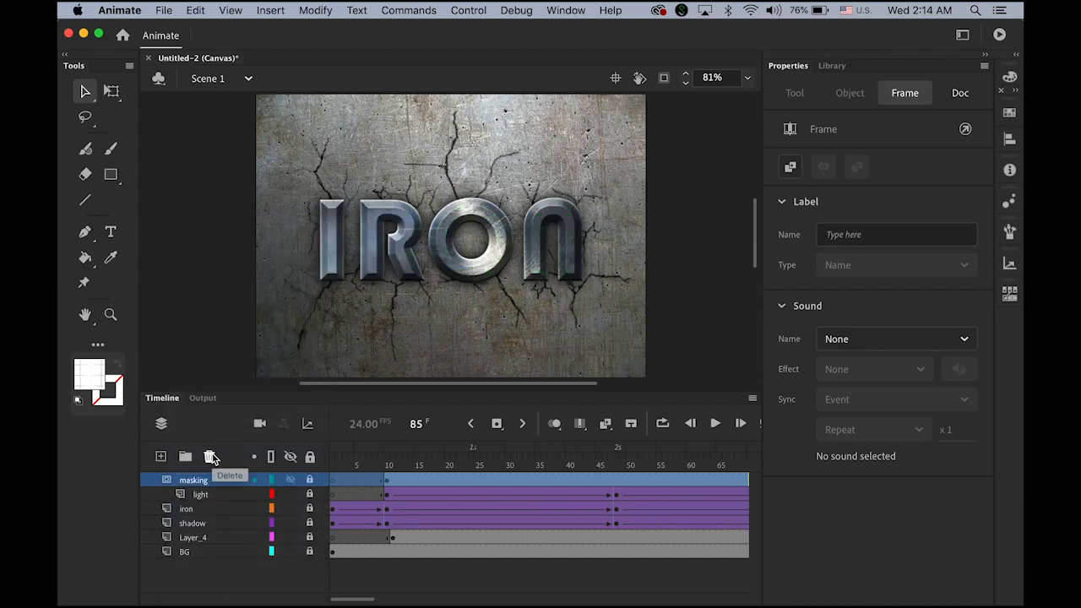
pyautogui.click(196, 303)
pyautogui.press('Return')
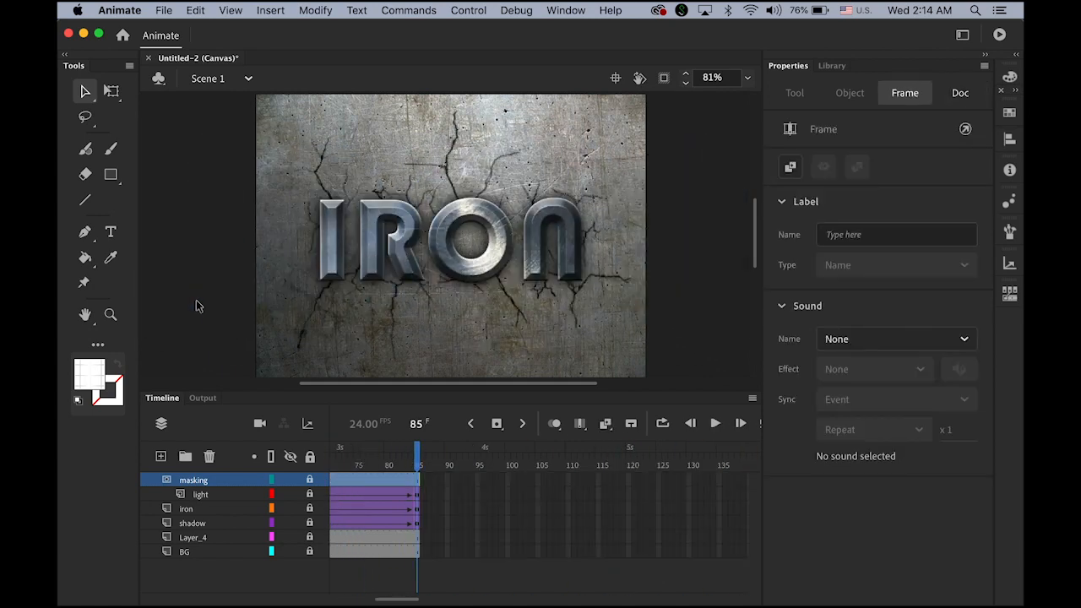
pyautogui.press('Return')
pyautogui.moveTo(390, 601); pyautogui.dragTo(345, 602)
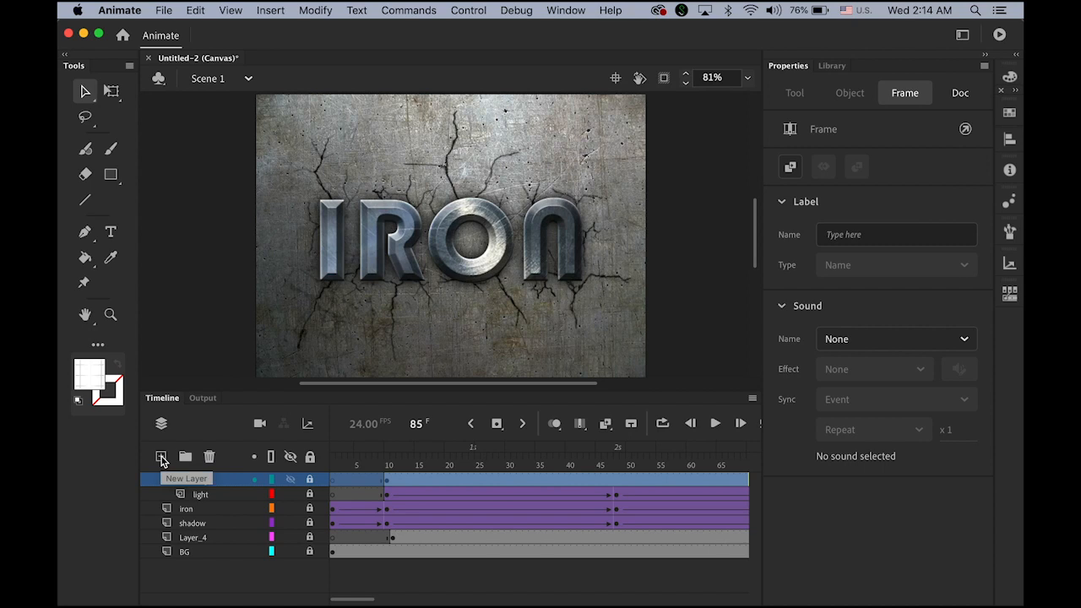
# - Add a new layer above the masking layer and name it snd
pyautogui.click(162, 458)
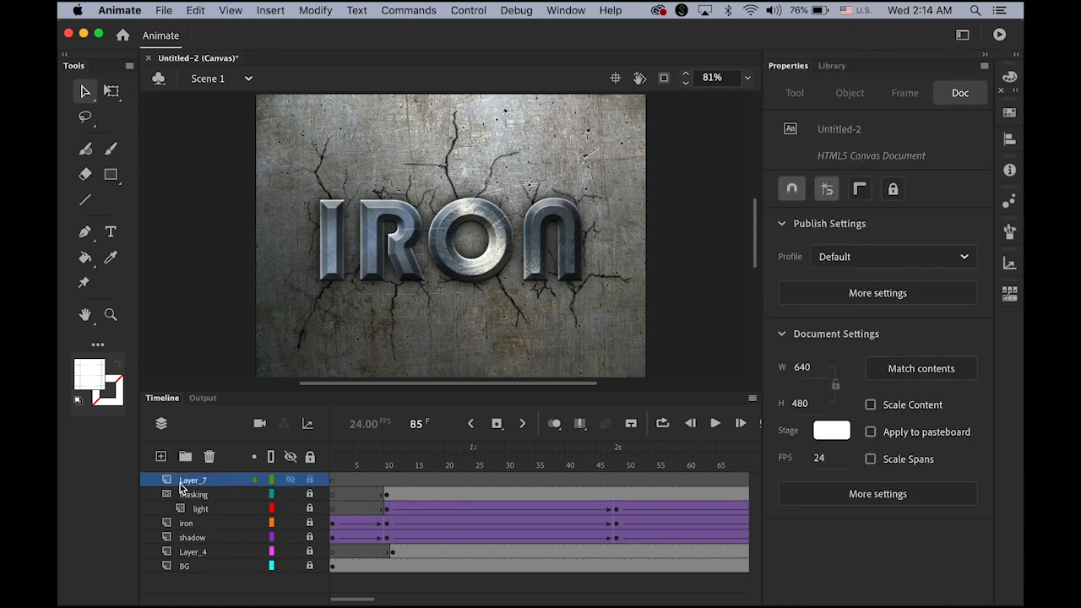
pyautogui.doubleClick(203, 479)
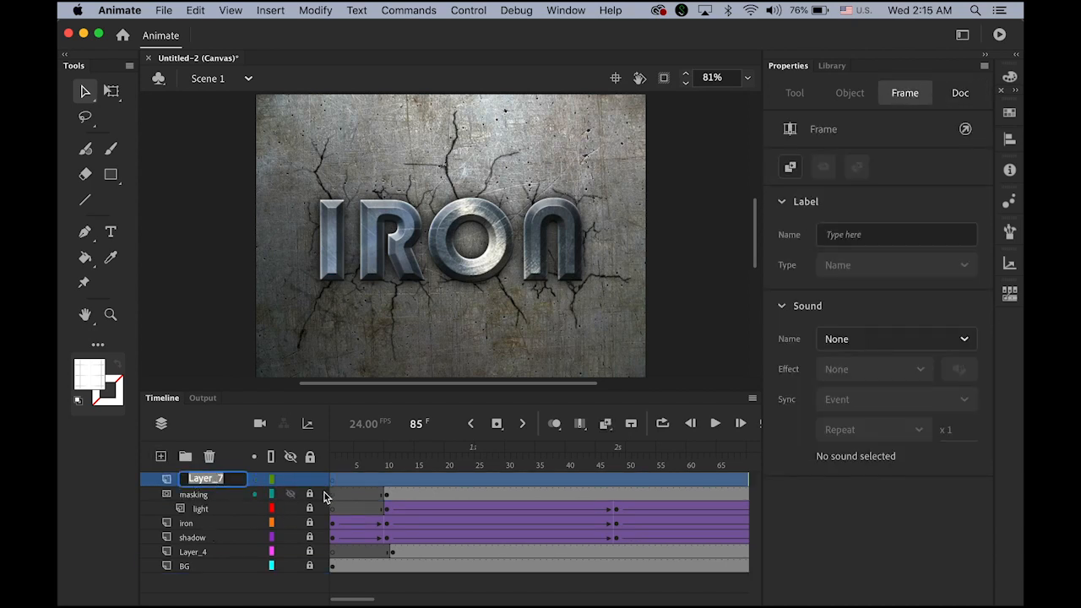
pyautogui.write('snd')
pyautogui.press('Return')
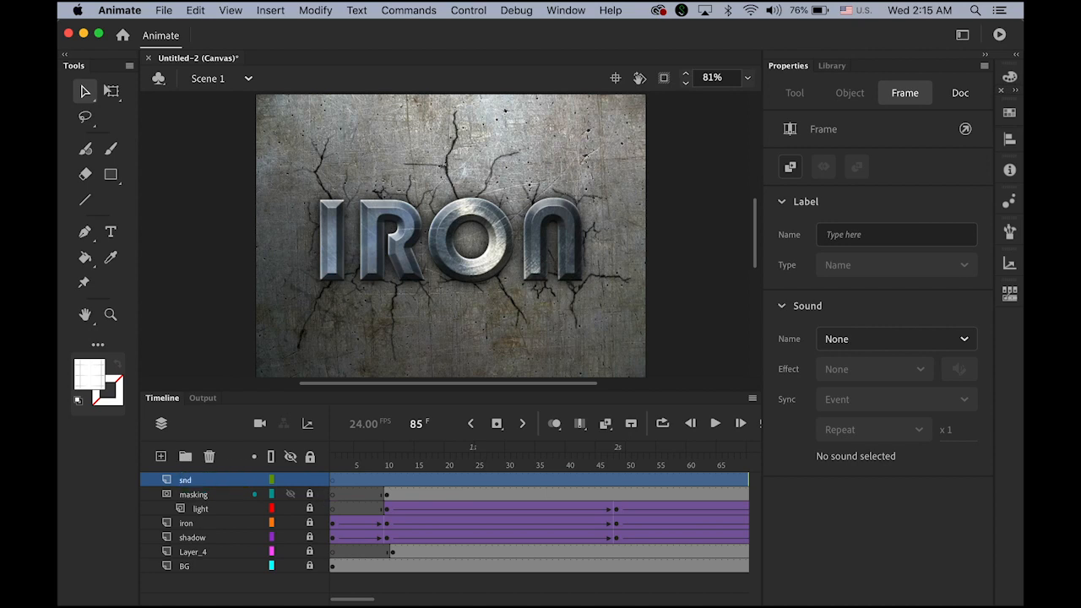
# - Rename Layer_4 as crack
pyautogui.click(192, 554)
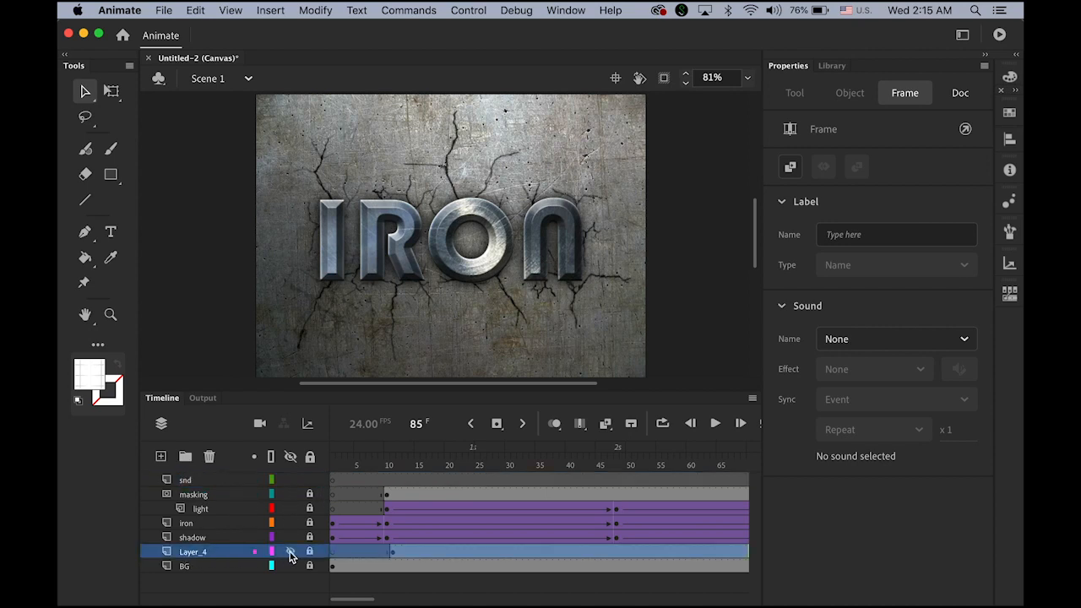
pyautogui.doubleClick(186, 553)
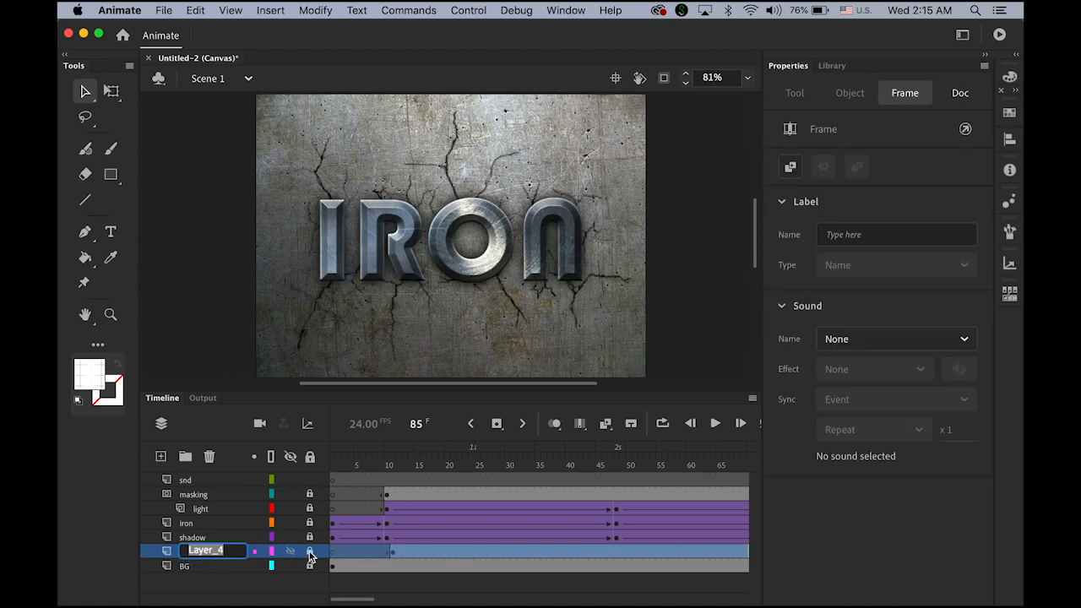
pyautogui.write('crack')
pyautogui.press('Return')
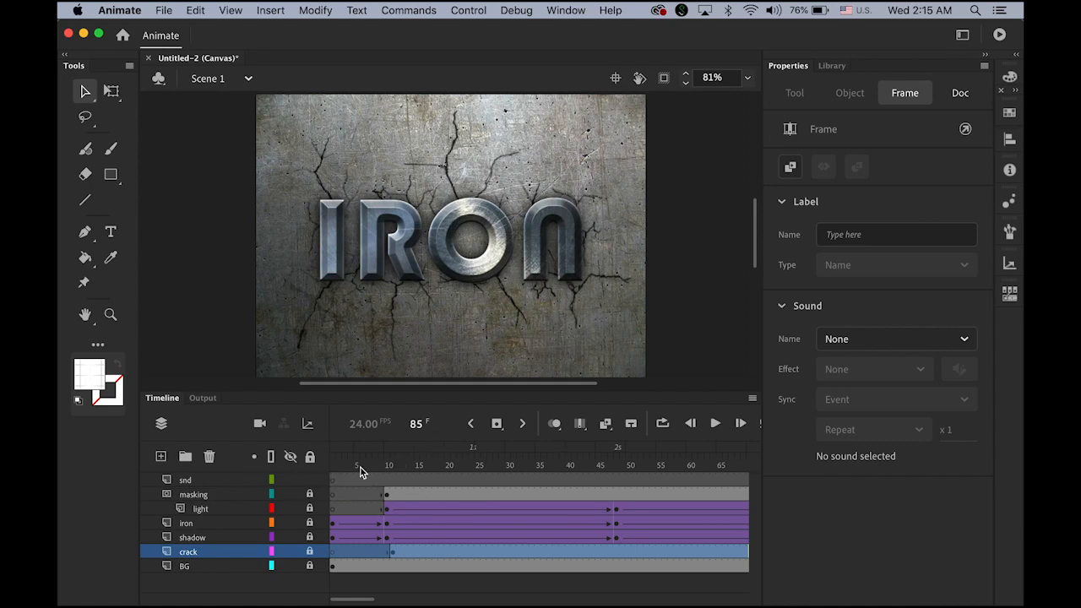
# - Insert a blank keyframe in the snd layer at frame 11, where the crack appears
pyautogui.click(335, 467)
pyautogui.moveTo(334, 467); pyautogui.dragTo(397, 473)
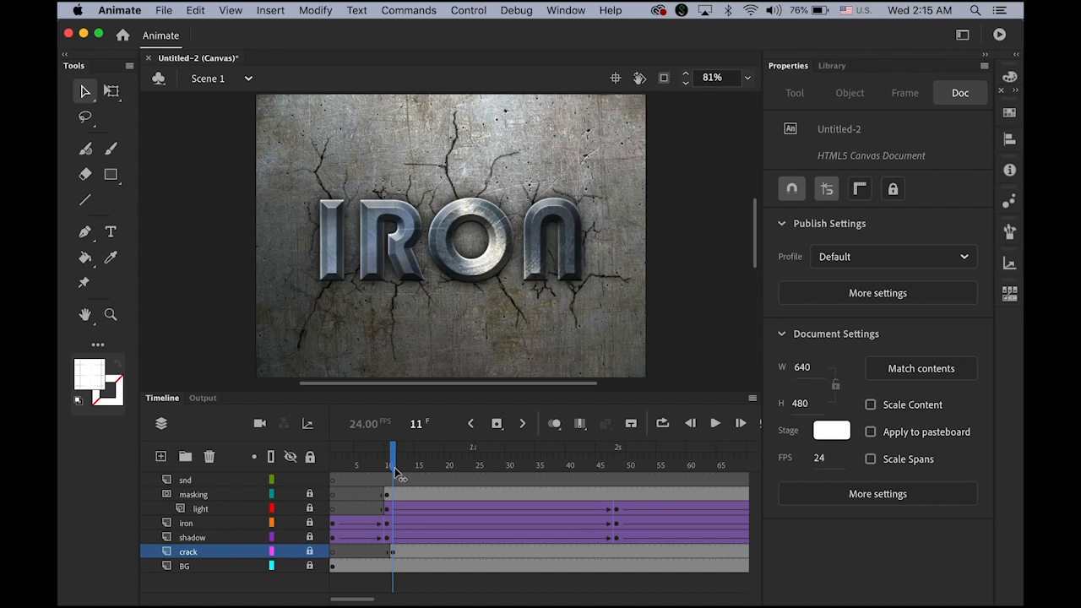
pyautogui.click(393, 481)
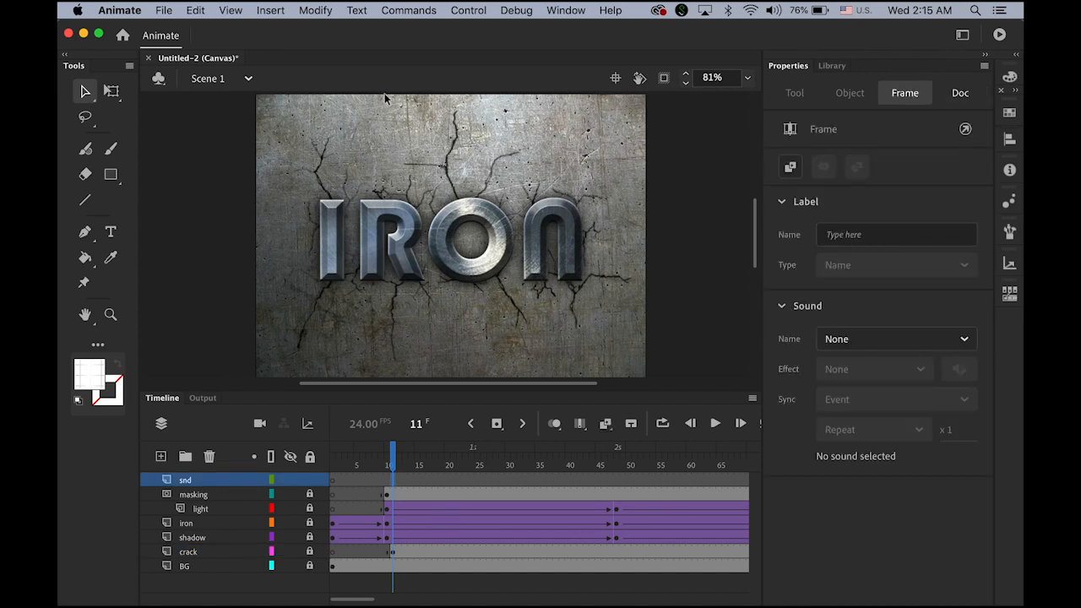
pyautogui.click(268, 11)
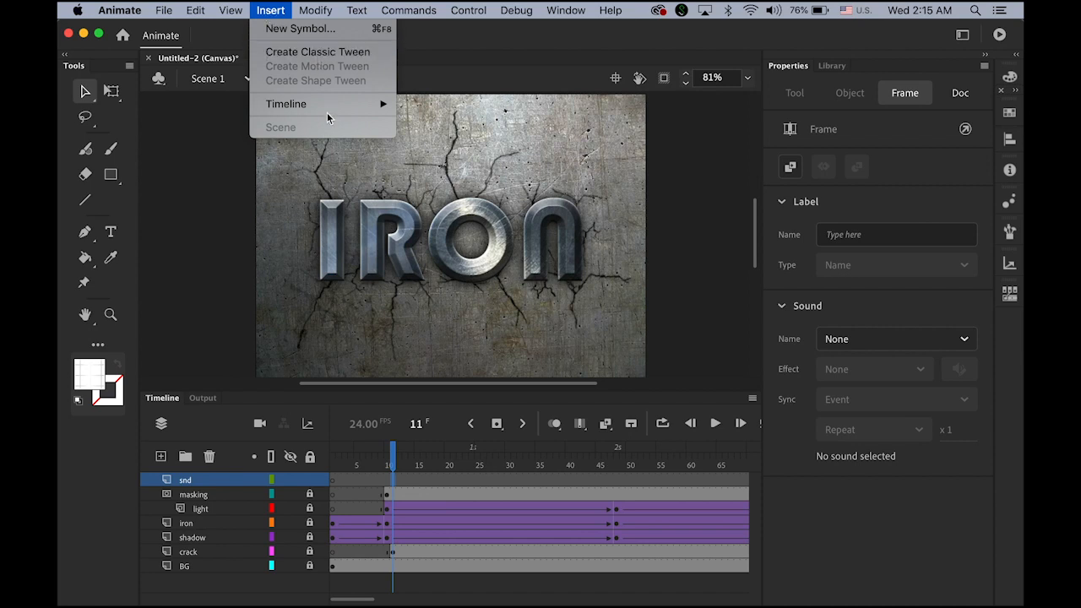
pyautogui.moveTo(328, 107)
pyautogui.click(441, 172)
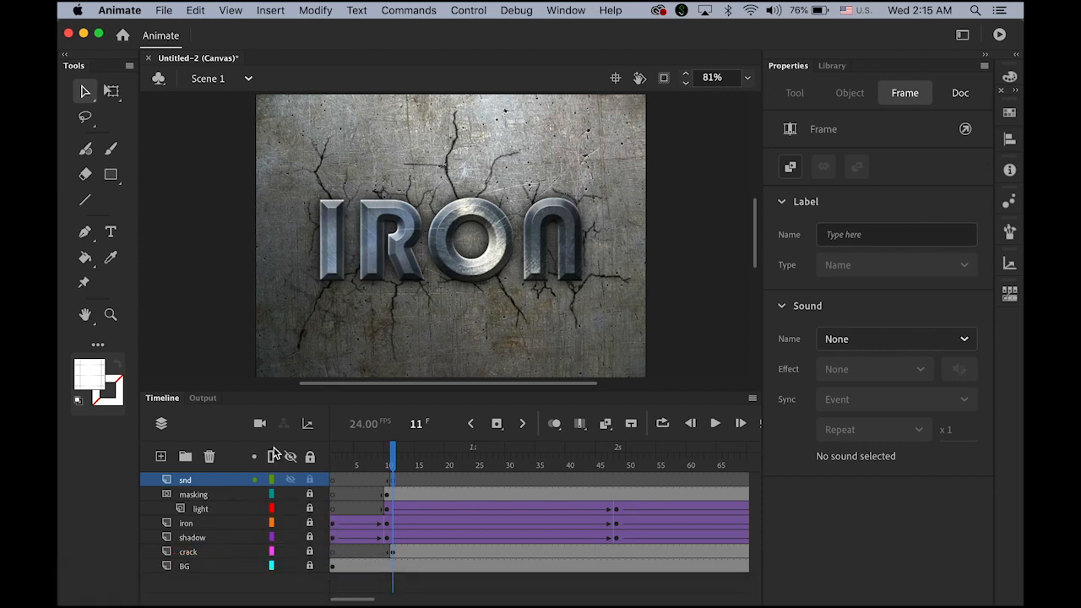
# - Import the sound file explosion.mp3 from the Shine folder into the library
pyautogui.click(166, 10)
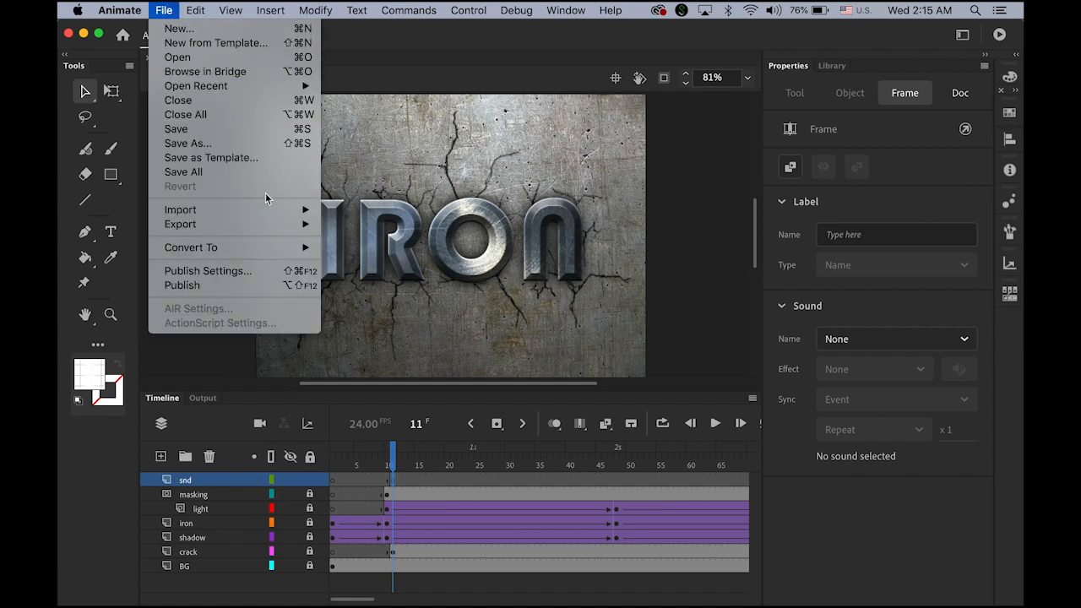
pyautogui.moveTo(272, 211)
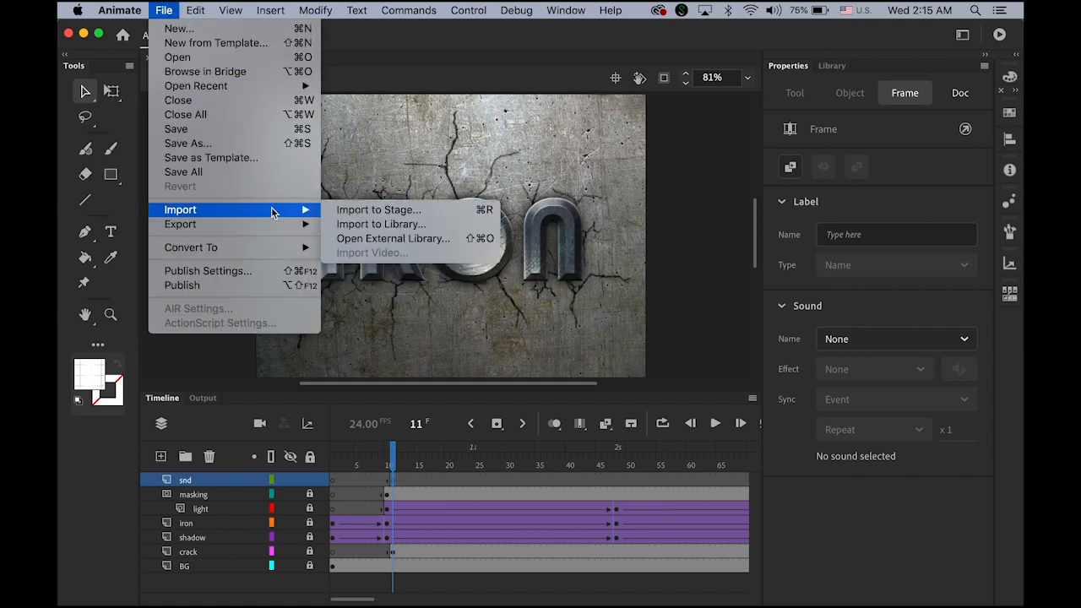
pyautogui.click(453, 224)
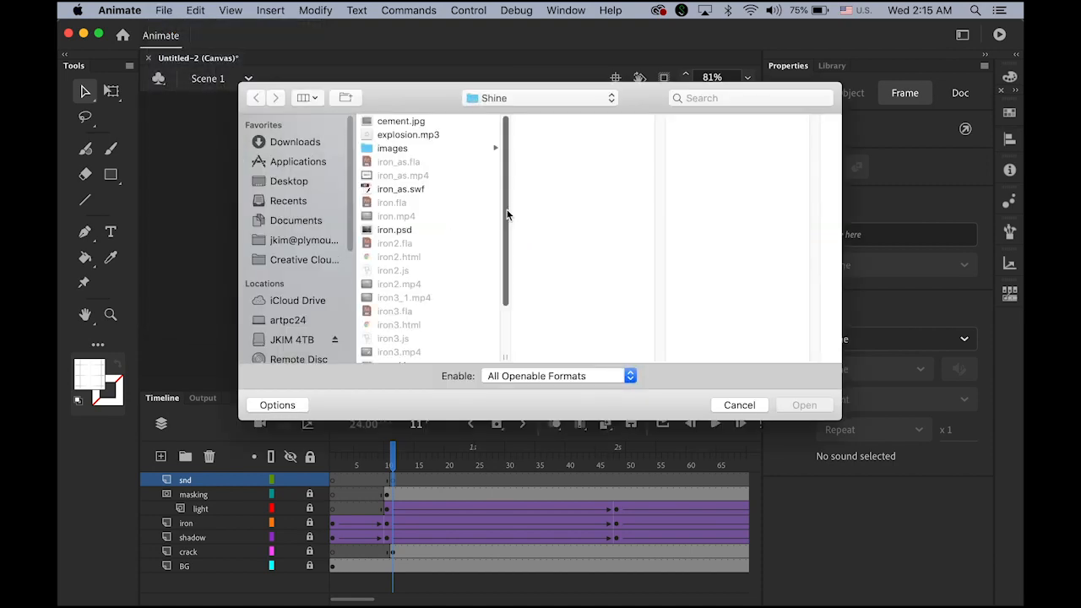
pyautogui.click(410, 136)
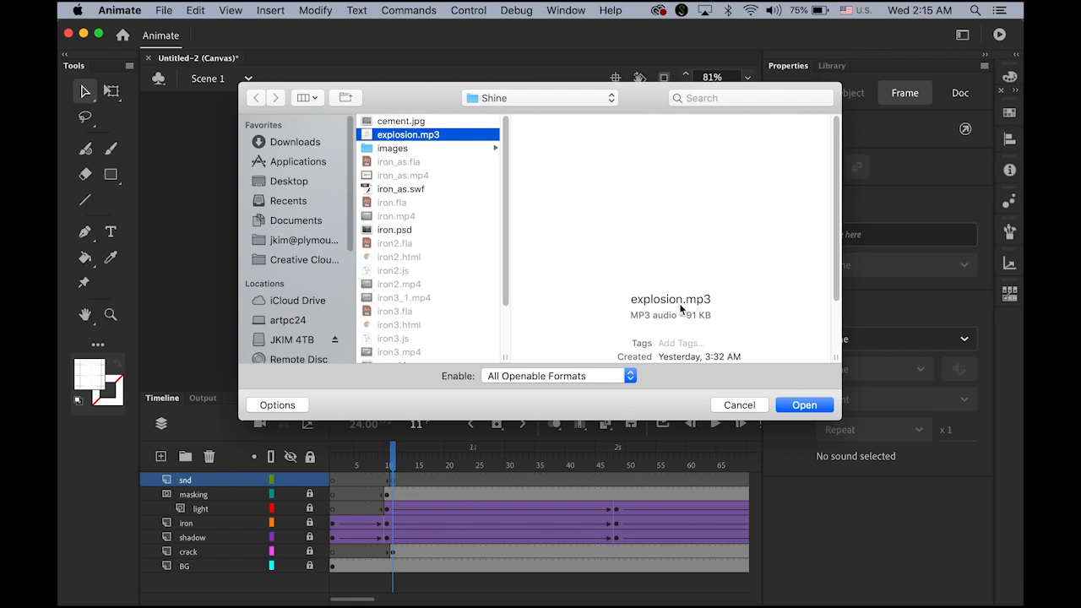
pyautogui.click(815, 406)
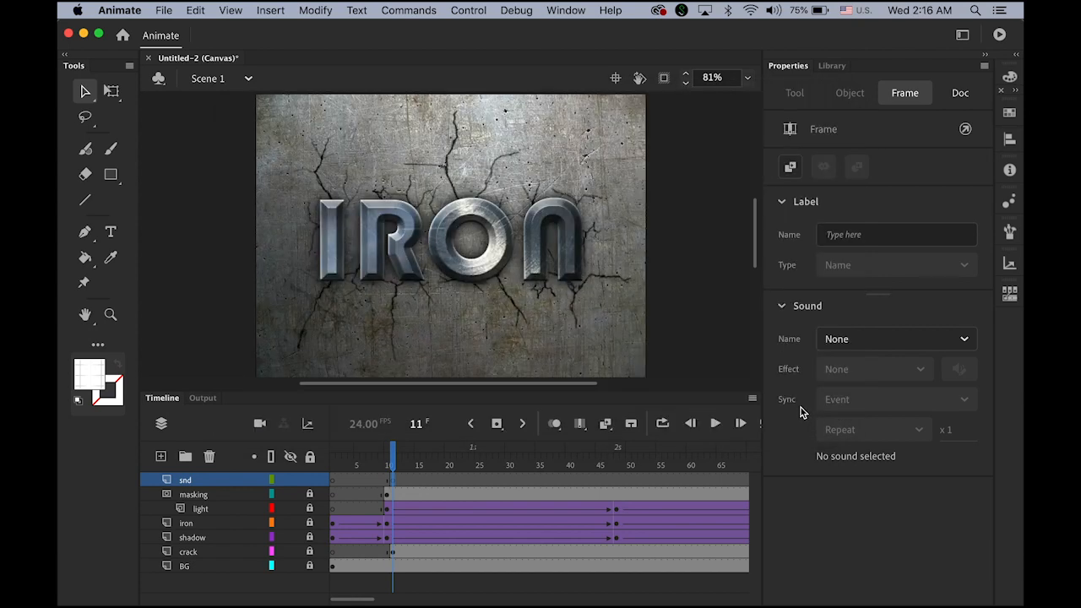
# - Place explosion.mp3 from the library onto the stage at frame 11 of the snd layer
pyautogui.click(835, 66)
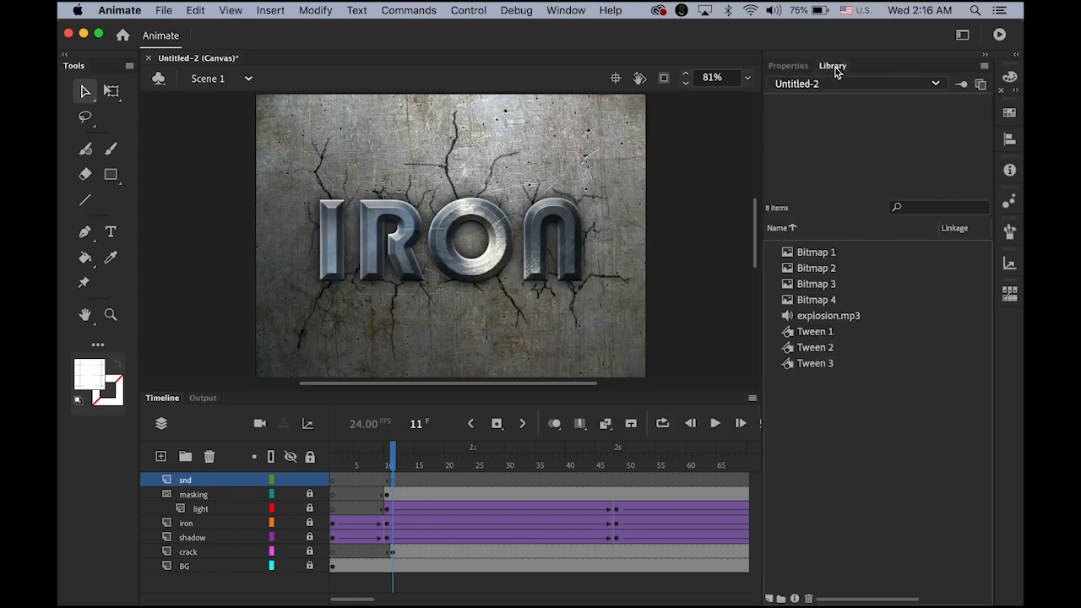
pyautogui.click(790, 313)
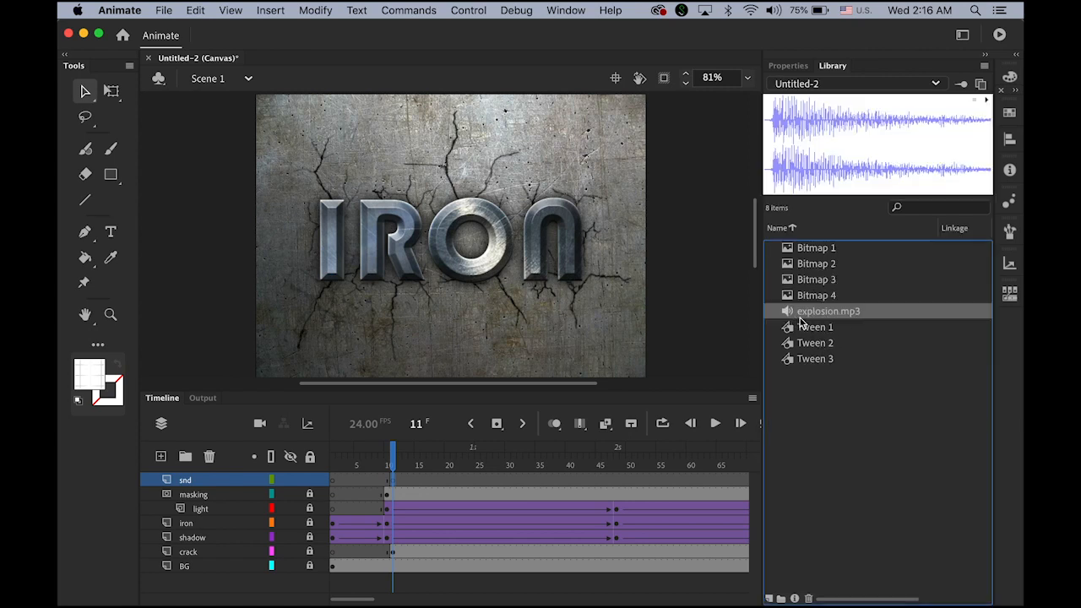
pyautogui.click(393, 484)
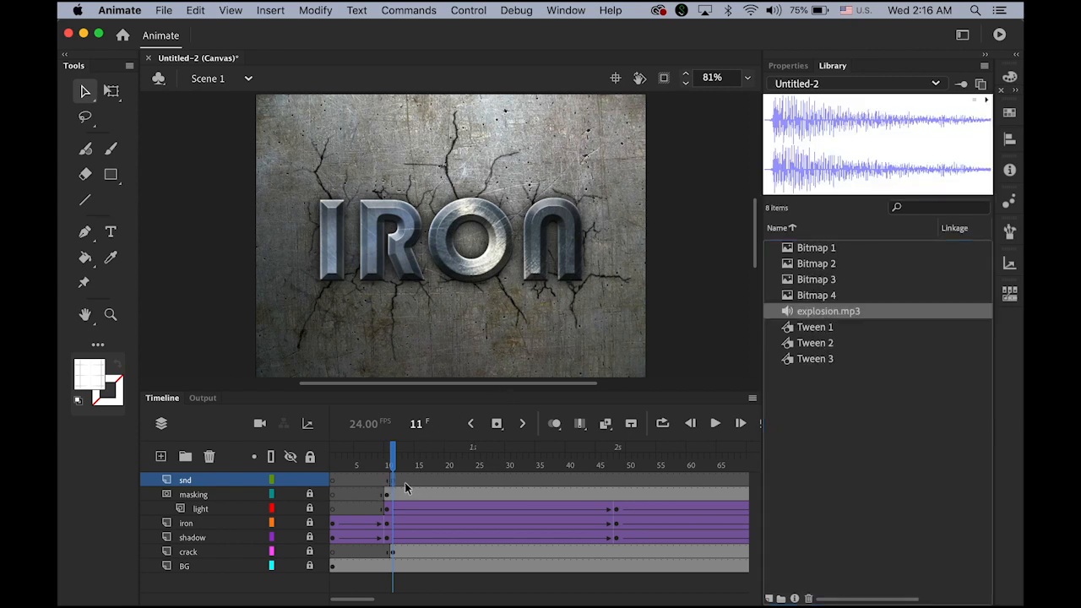
pyautogui.click(790, 314)
pyautogui.moveTo(790, 314); pyautogui.dragTo(505, 294)
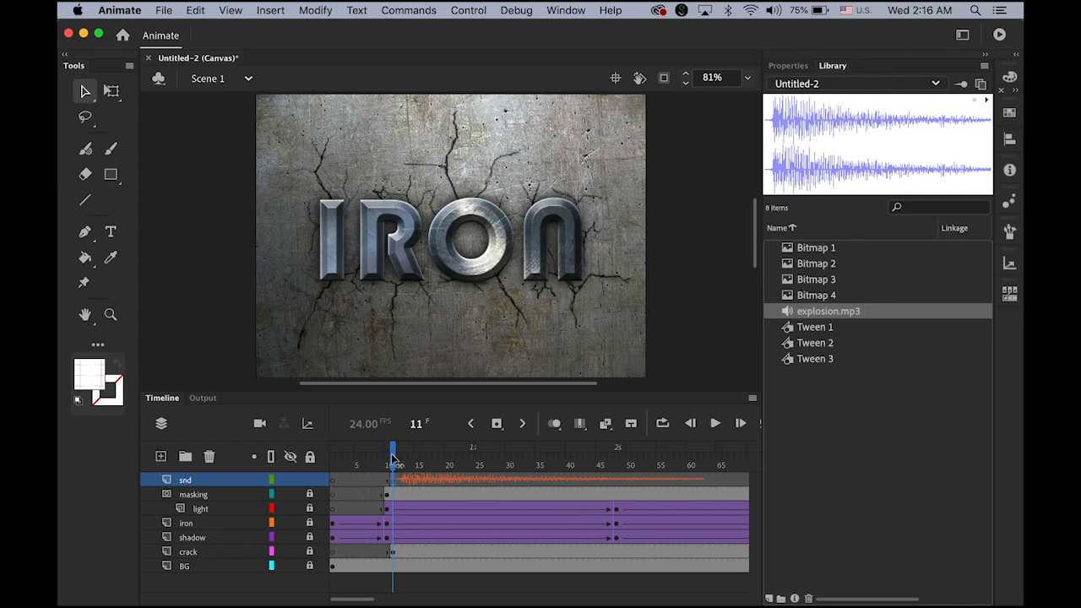
# - Play the animation from the first frame to check the explosion sound against the impact
pyautogui.moveTo(392, 459); pyautogui.dragTo(258, 463)
pyautogui.press('Return')
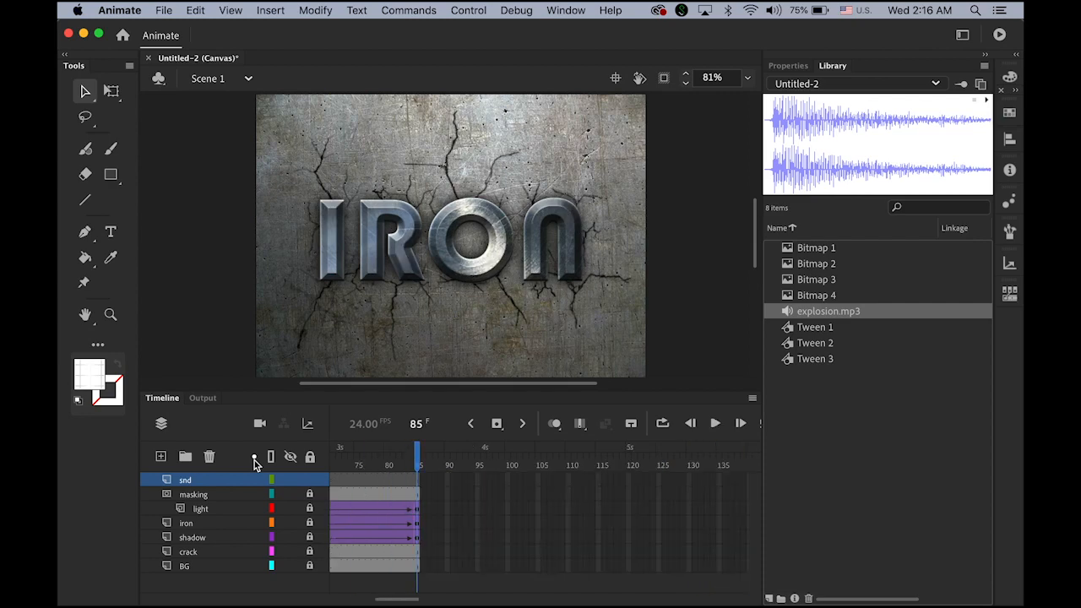
pyautogui.press('Return')
pyautogui.press('Return')
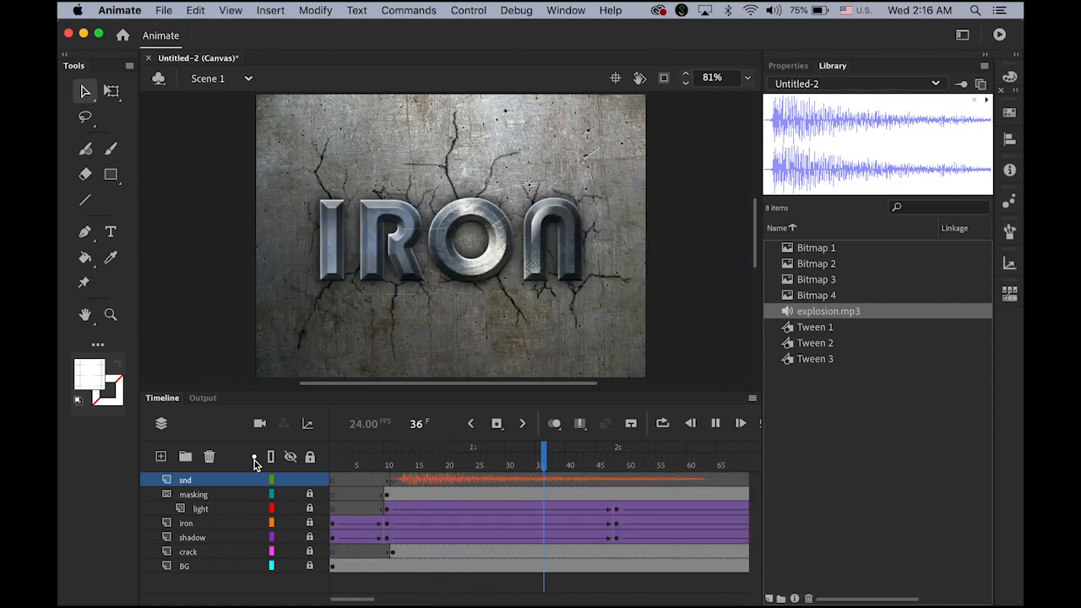